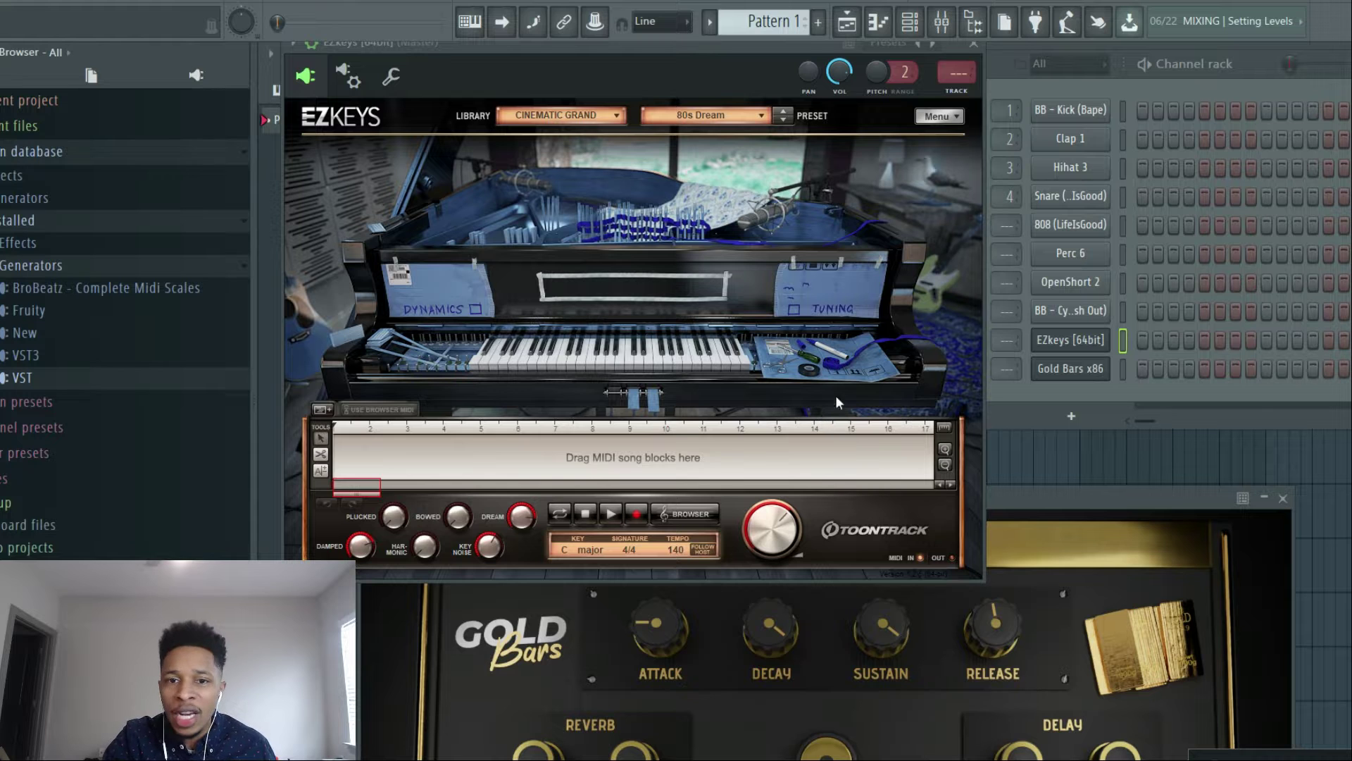
- Bring the Gold Bars window up into full view, and return to the EZkeys window
left_click(1065, 489)
left_click_drag(1065, 486, 1039, 238)
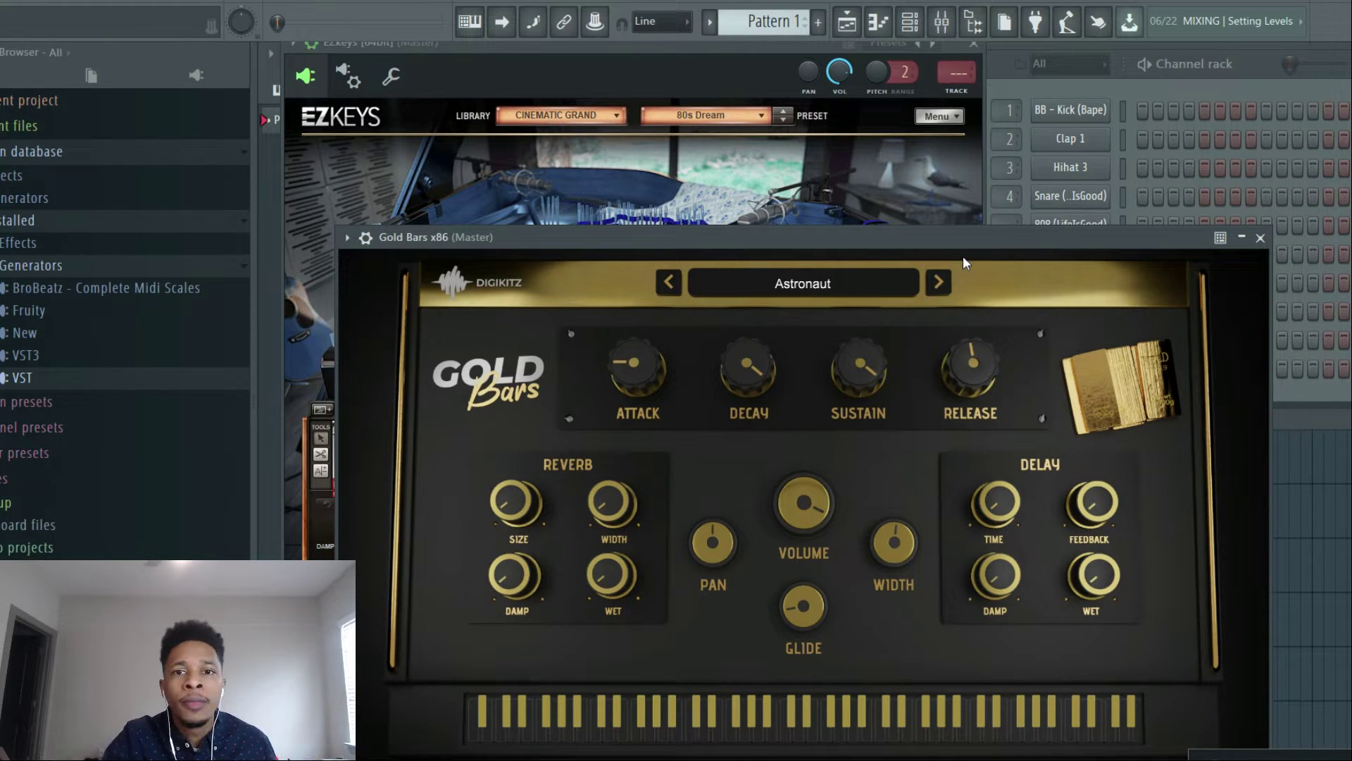
left_click_drag(925, 239, 918, 209)
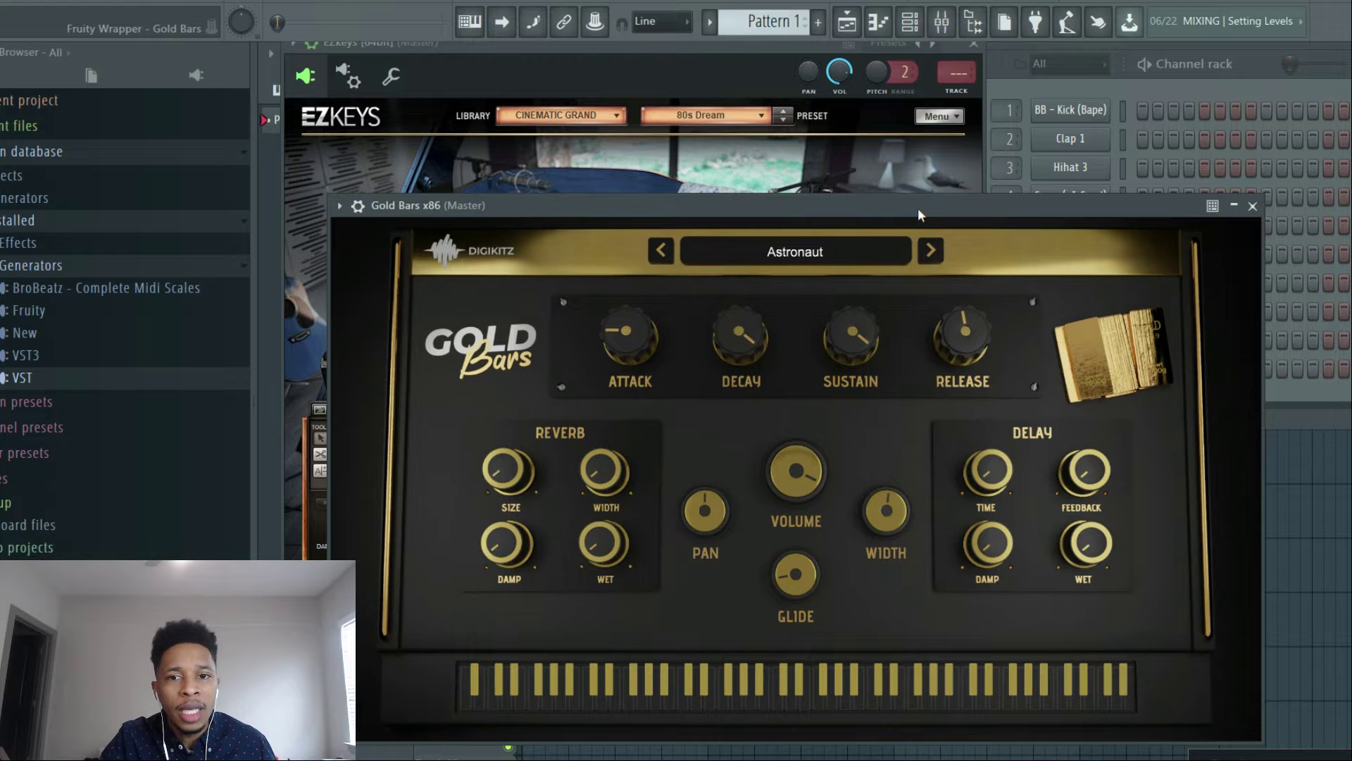
left_click(599, 55)
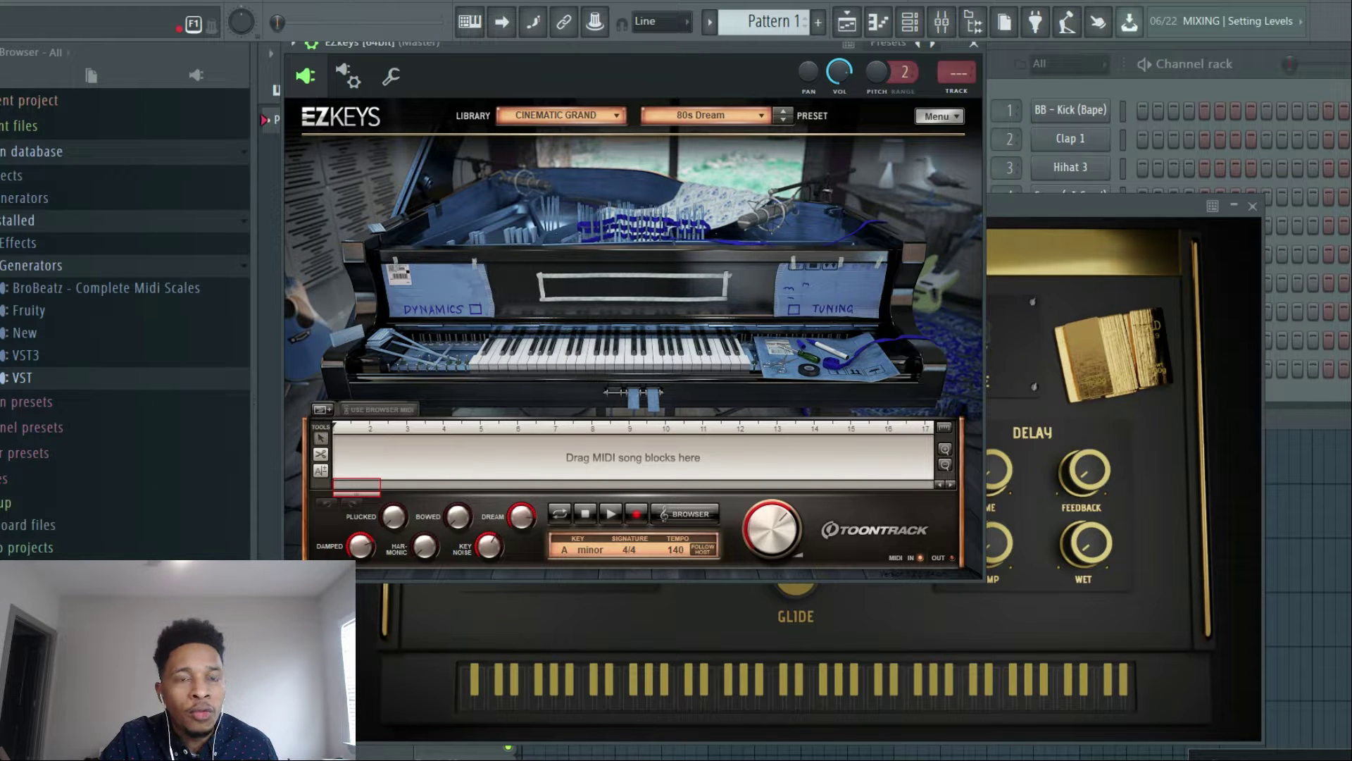
- Add four consecutive one-bar Am chord blocks to the EZkeys song track
left_click(319, 413)
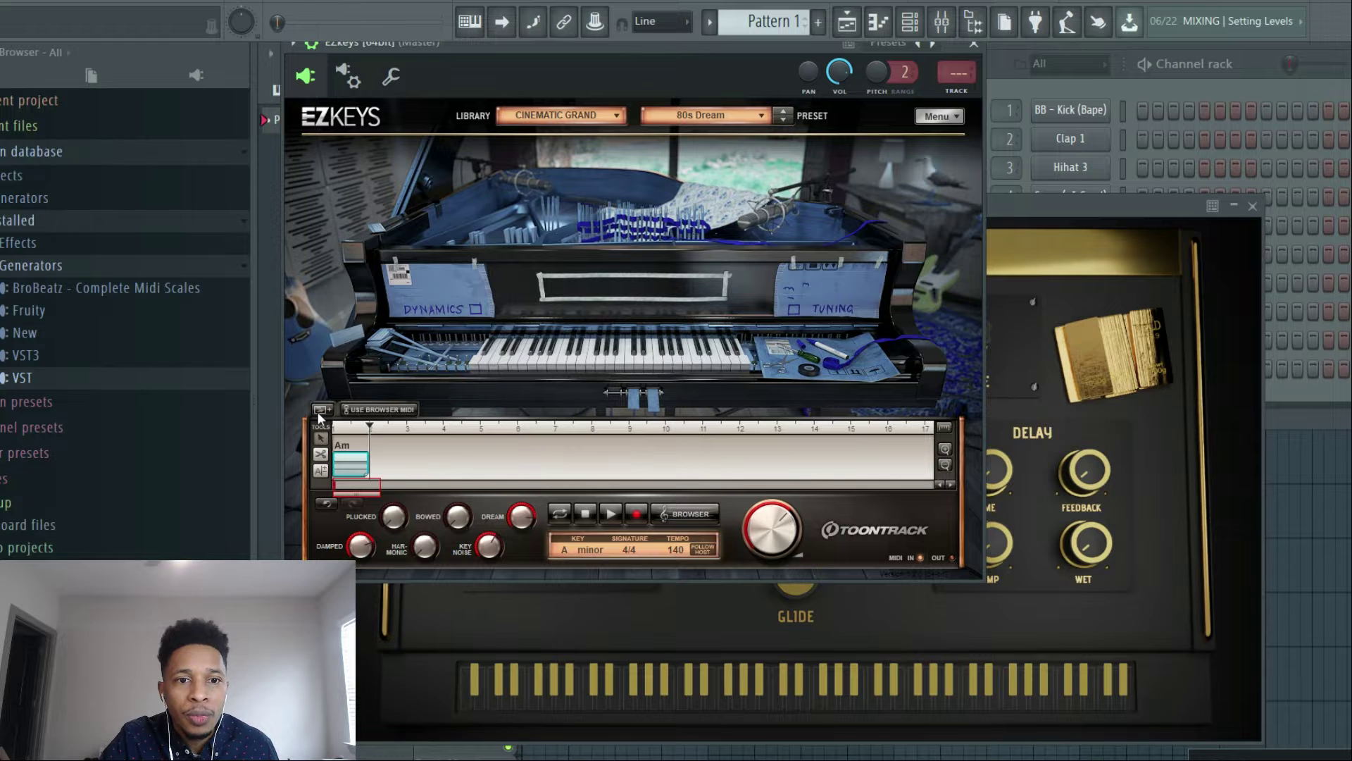
left_click(319, 413)
left_click(319, 413)
left_click(319, 413)
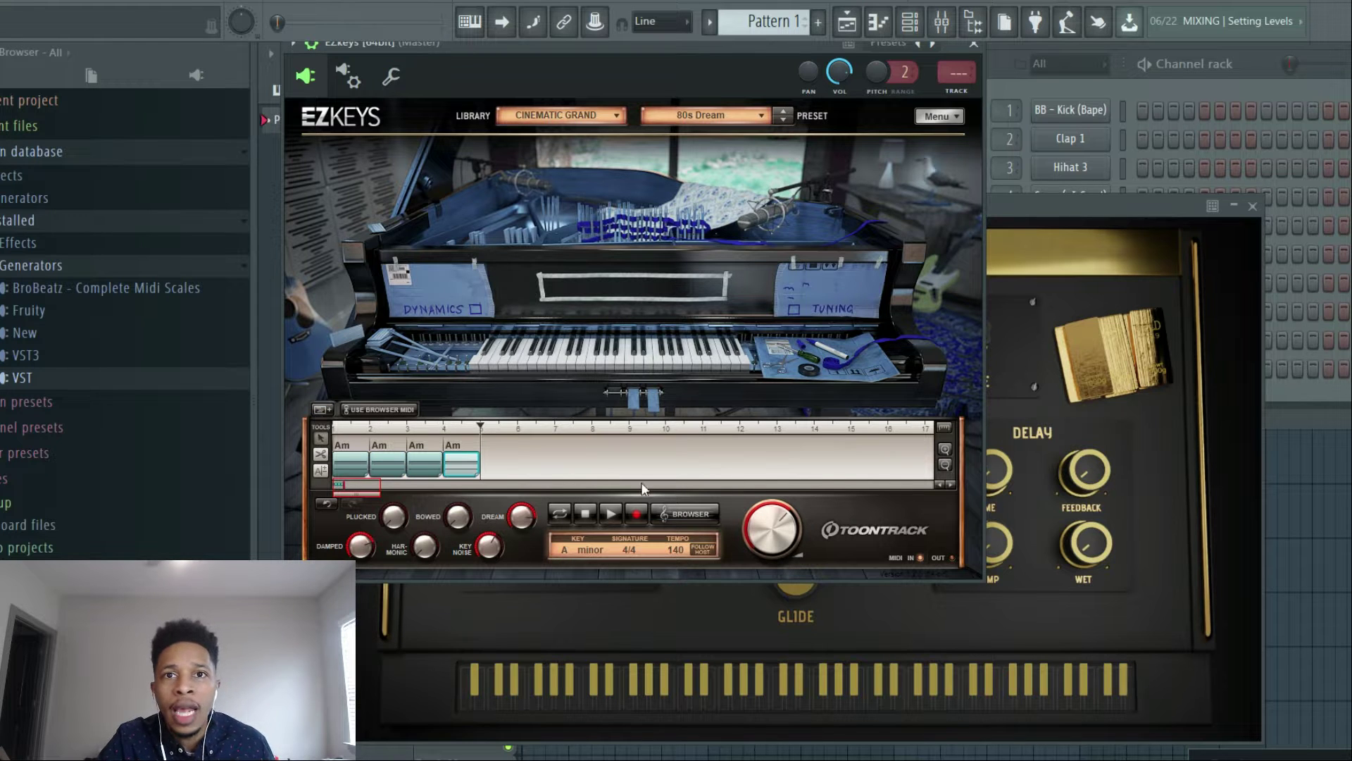
- Merge the four Am blocks on the EZkeys song track into a single block
left_click_drag(522, 457, 326, 471)
right_click(364, 461)
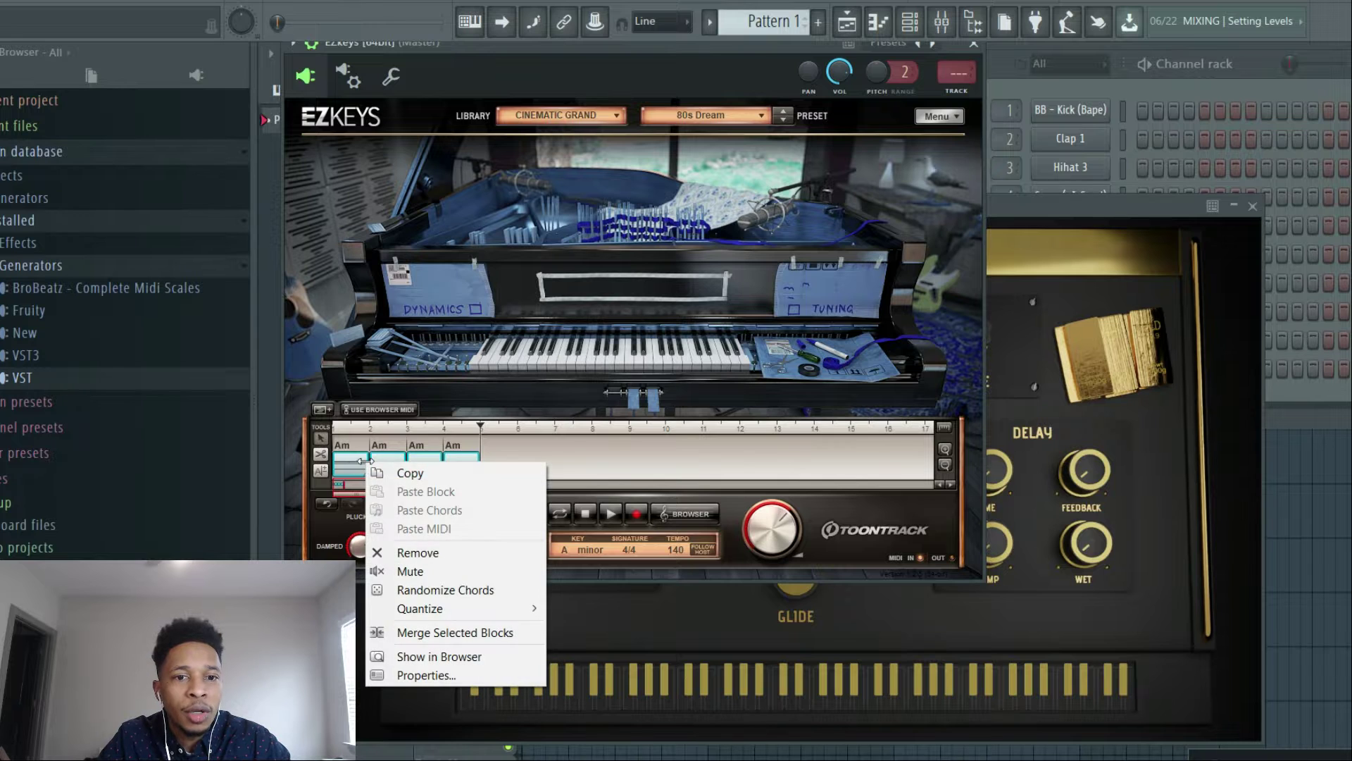
left_click(443, 632)
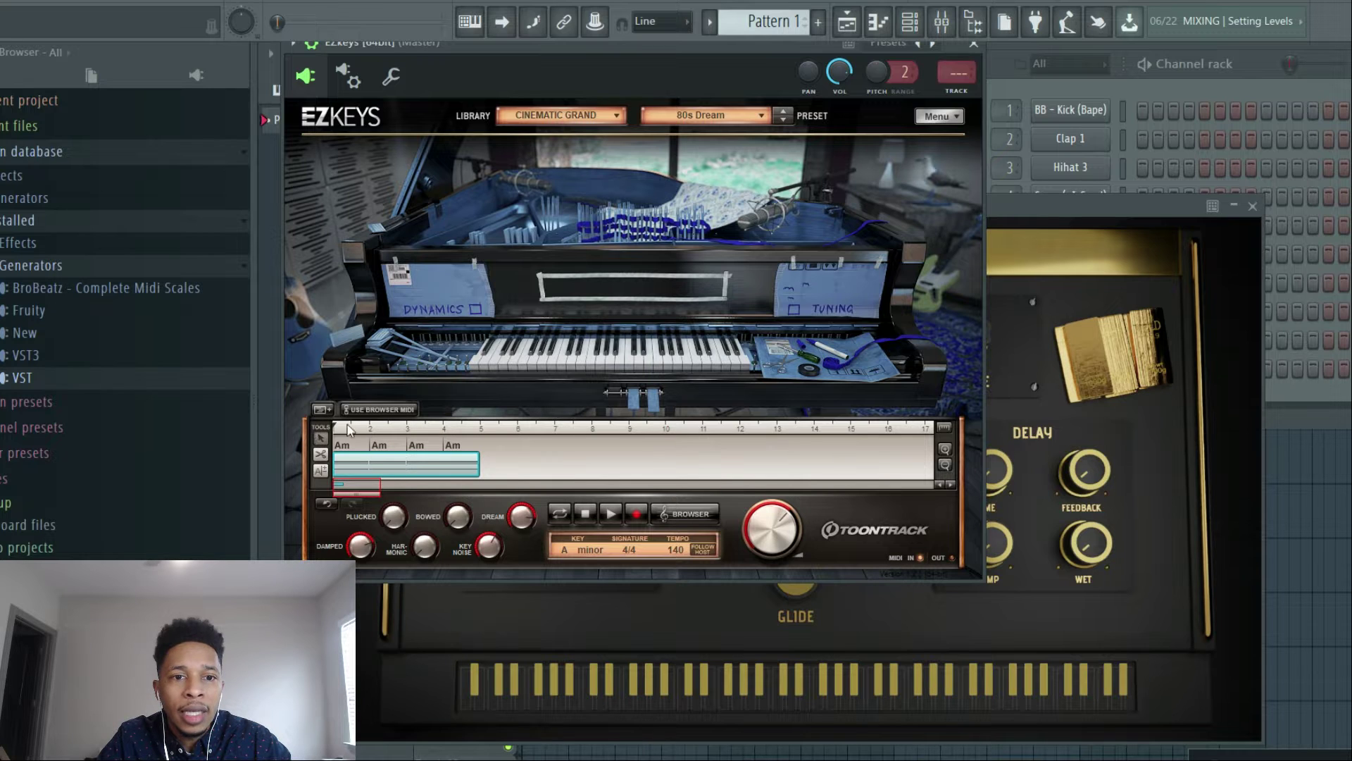
- Change the merged block's first chord to Am7 and its second chord to Dm
left_click(354, 450)
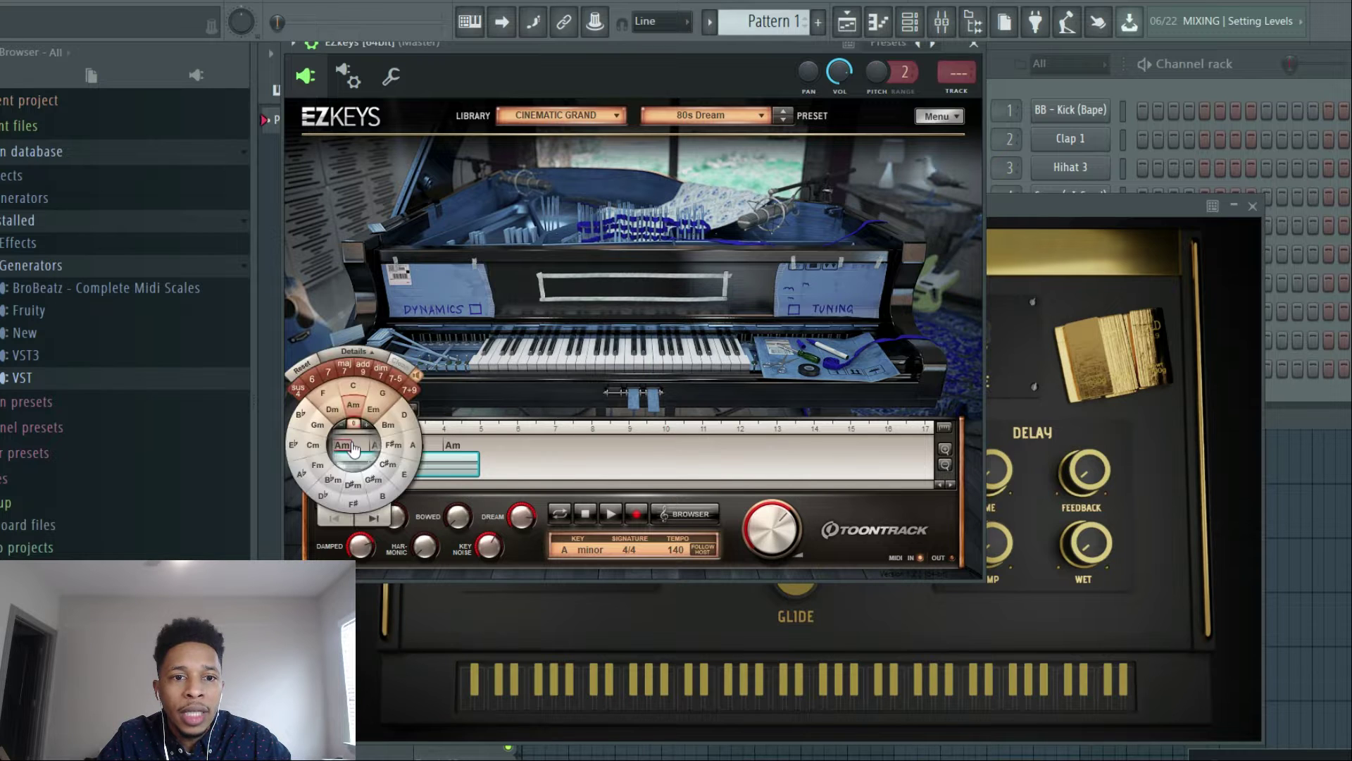
left_click(327, 366)
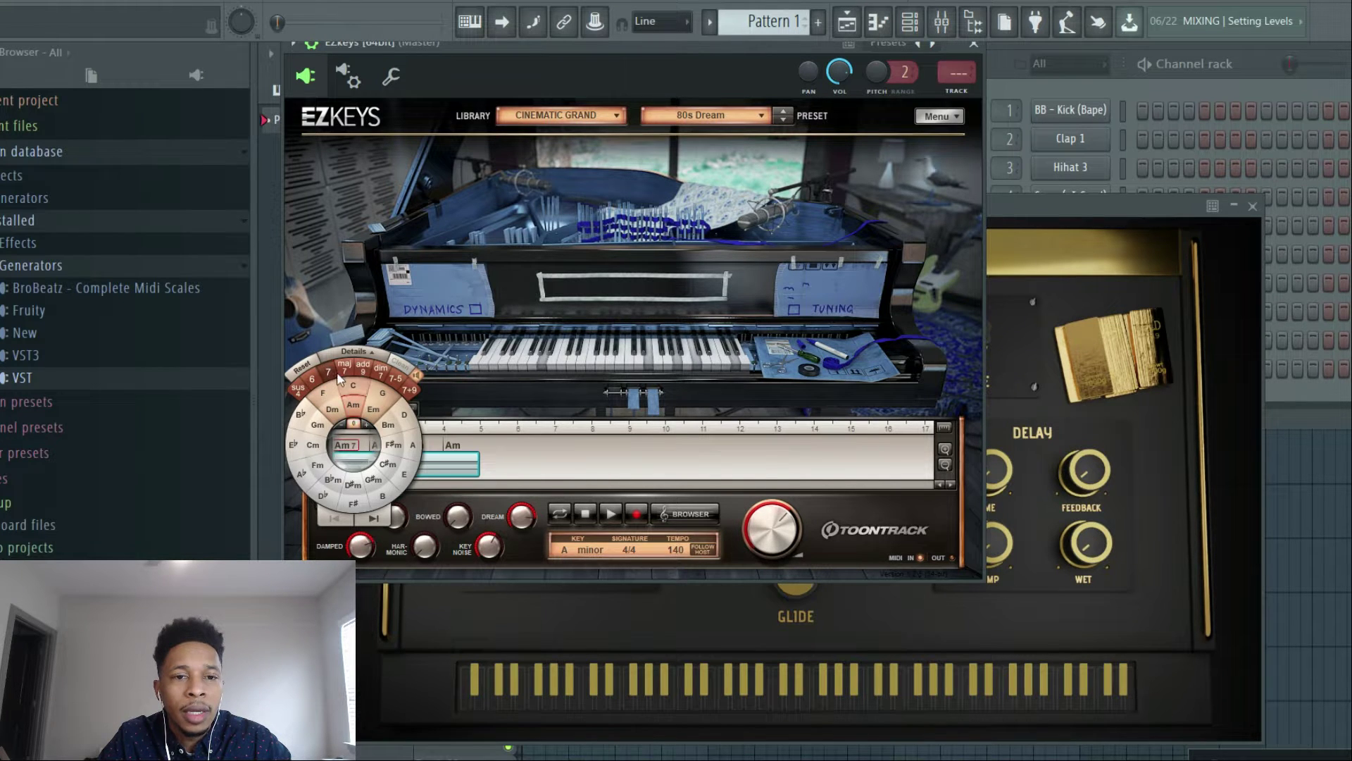
left_click(504, 458)
left_click(381, 448)
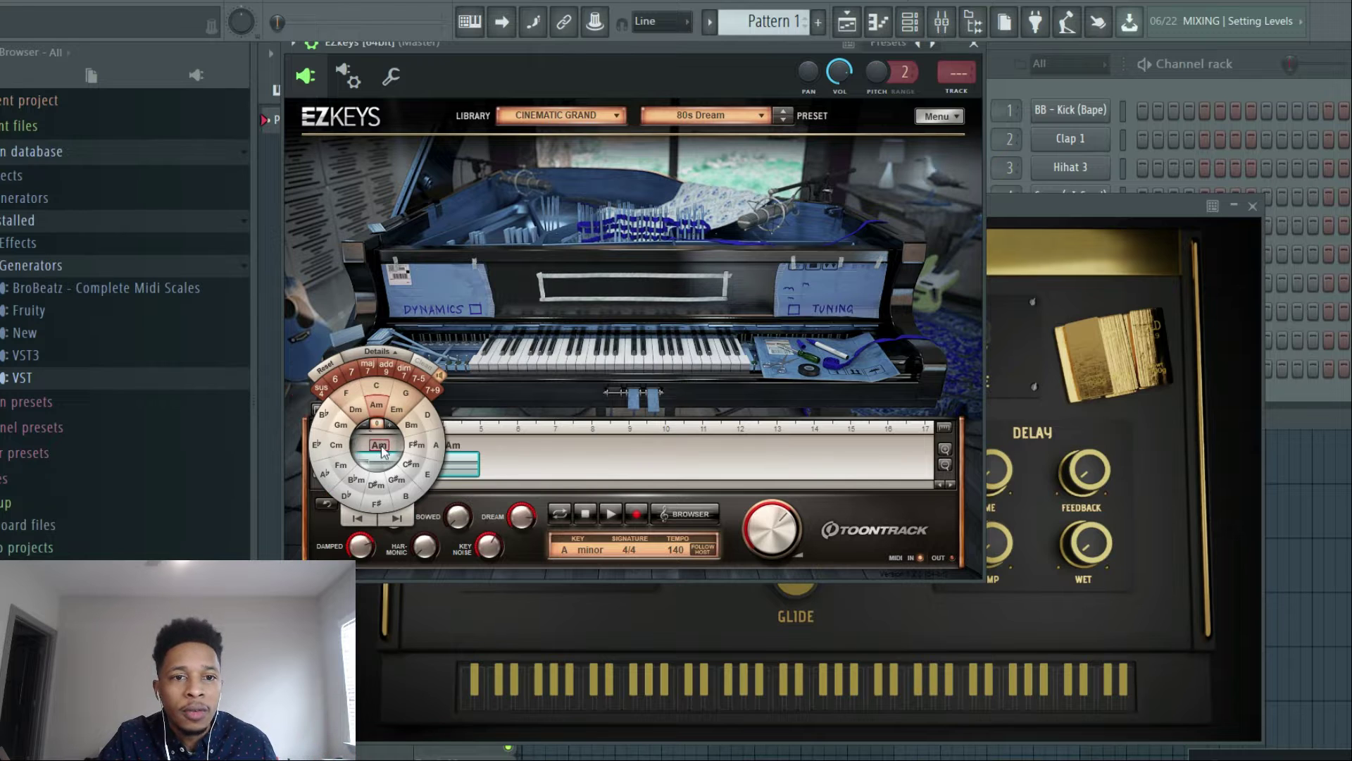
left_click(356, 410)
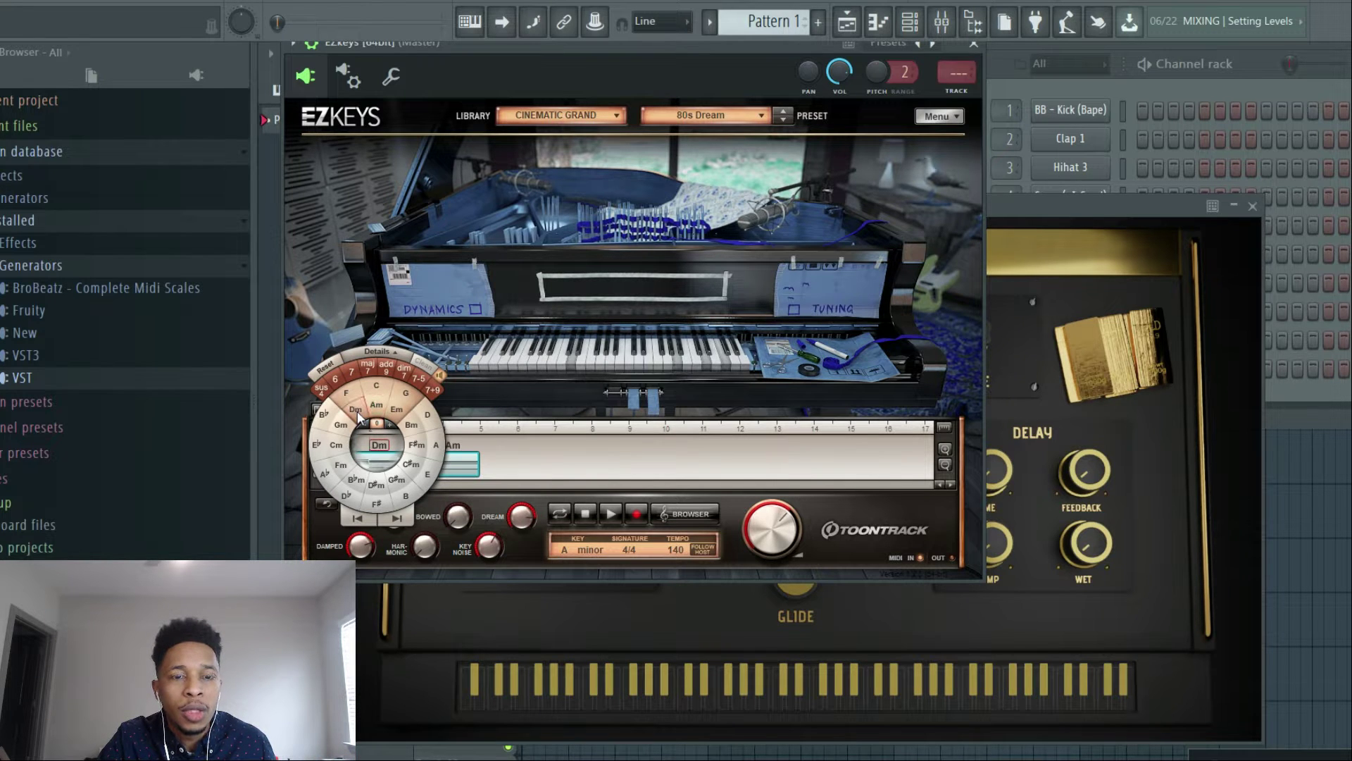
left_click(529, 444)
- Change the merged block's third chord to F and its fourth chord to Em
left_click(410, 450)
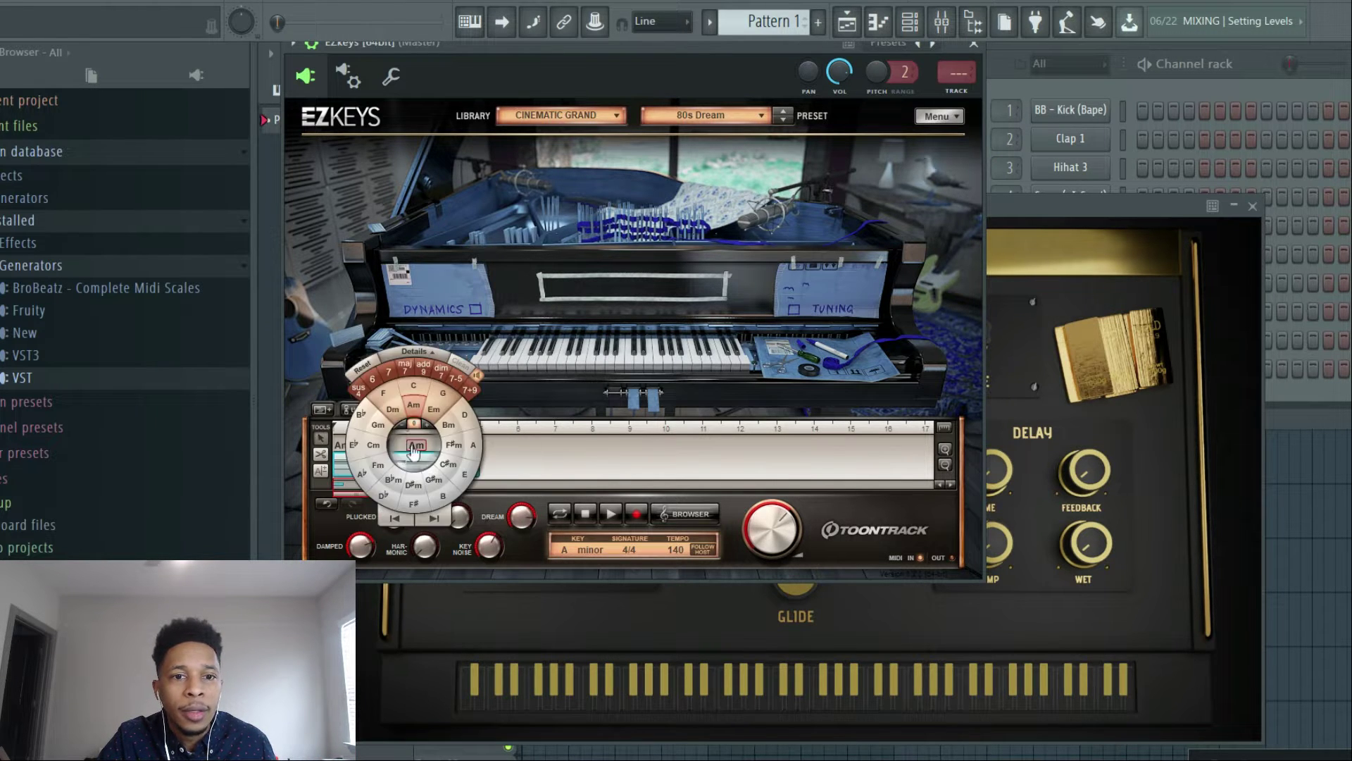
left_click(383, 392)
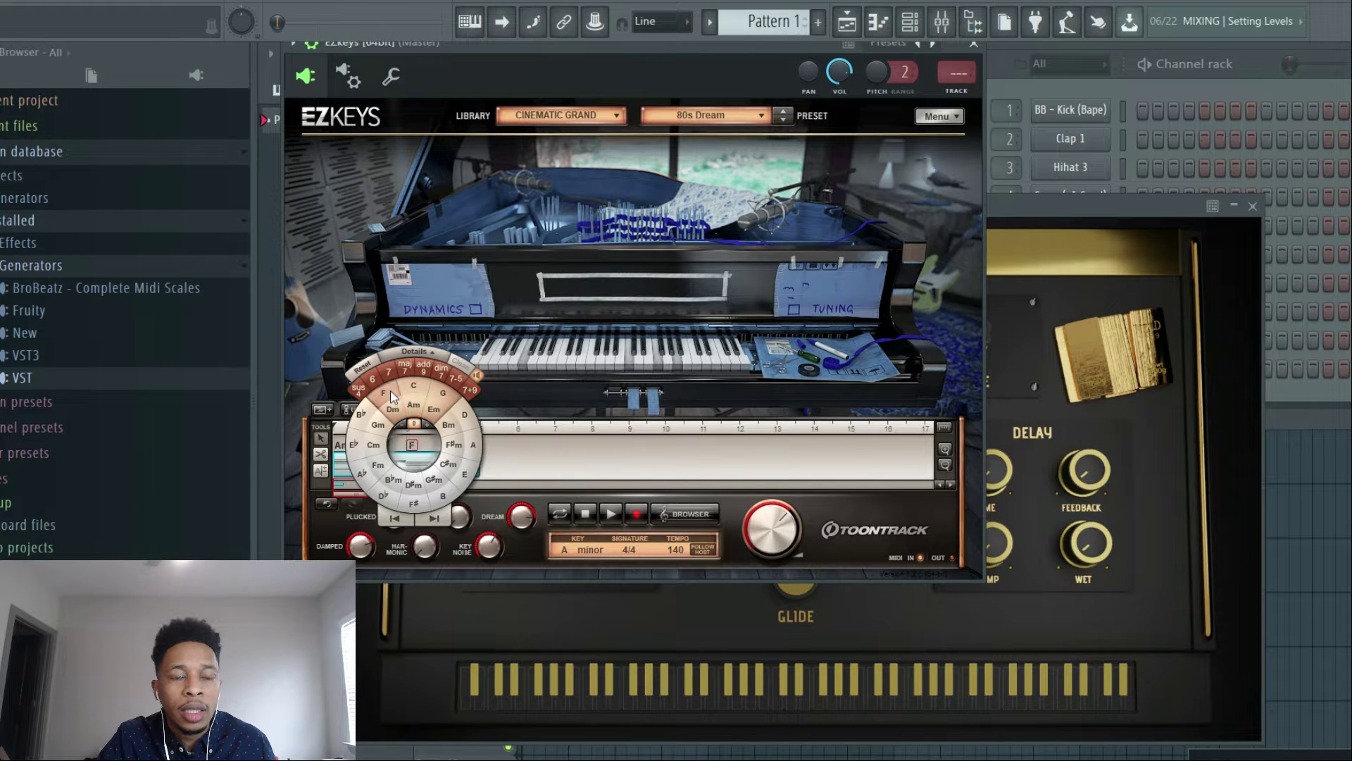
left_click(562, 443)
left_click(450, 447)
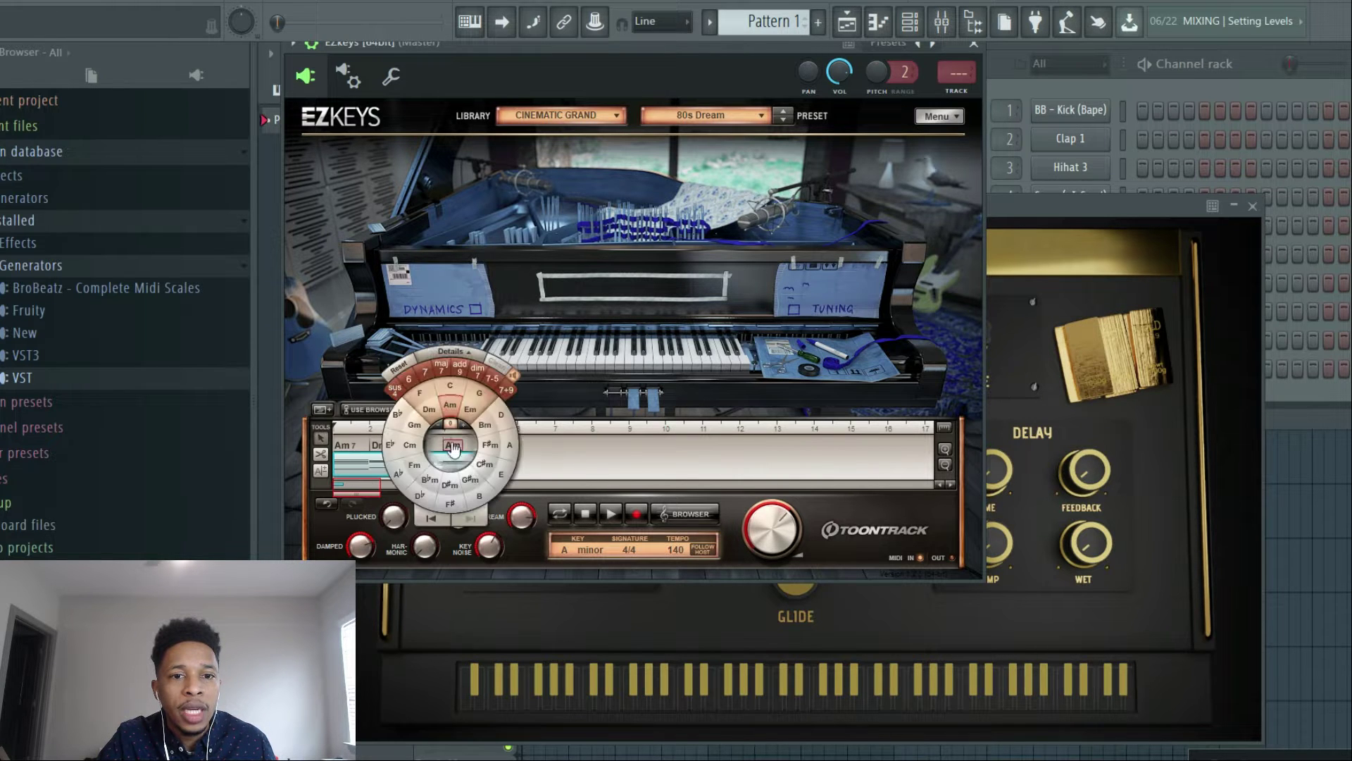
left_click(471, 410)
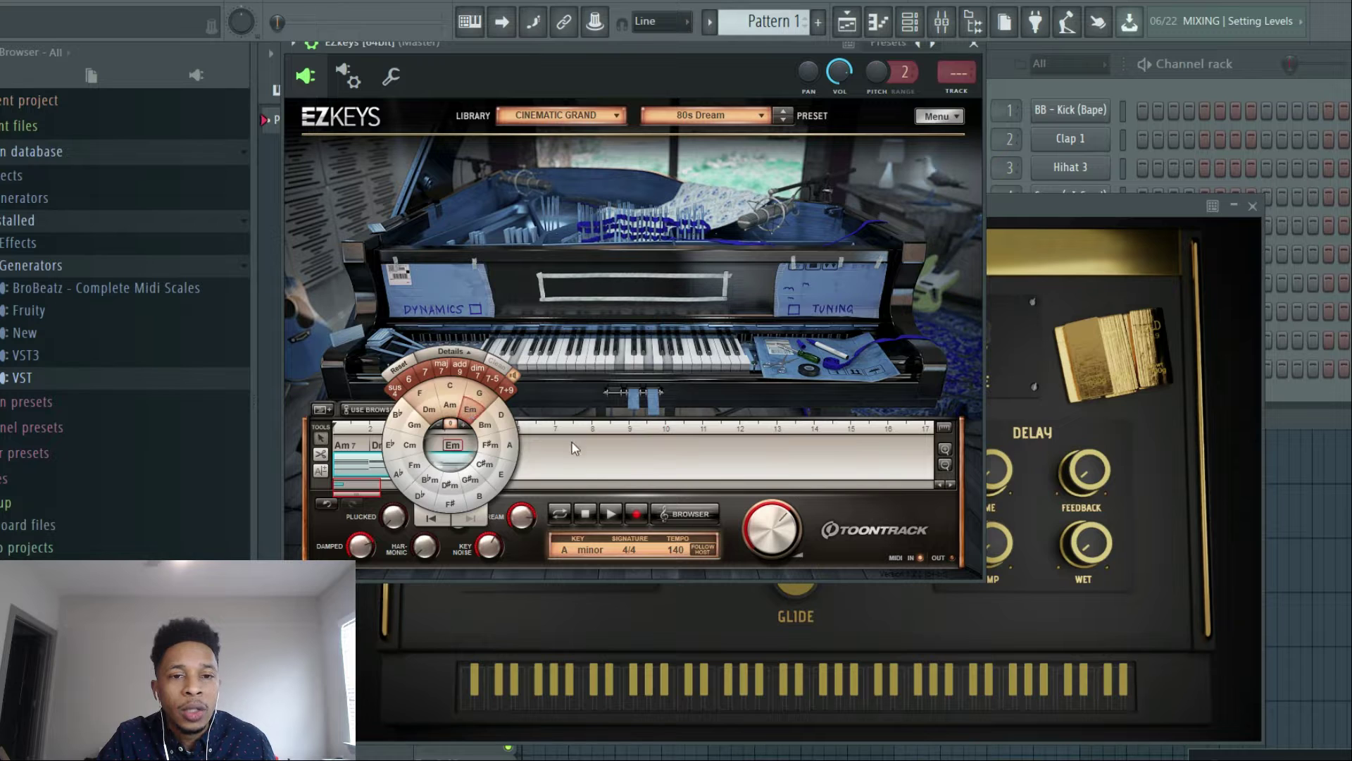
left_click(577, 465)
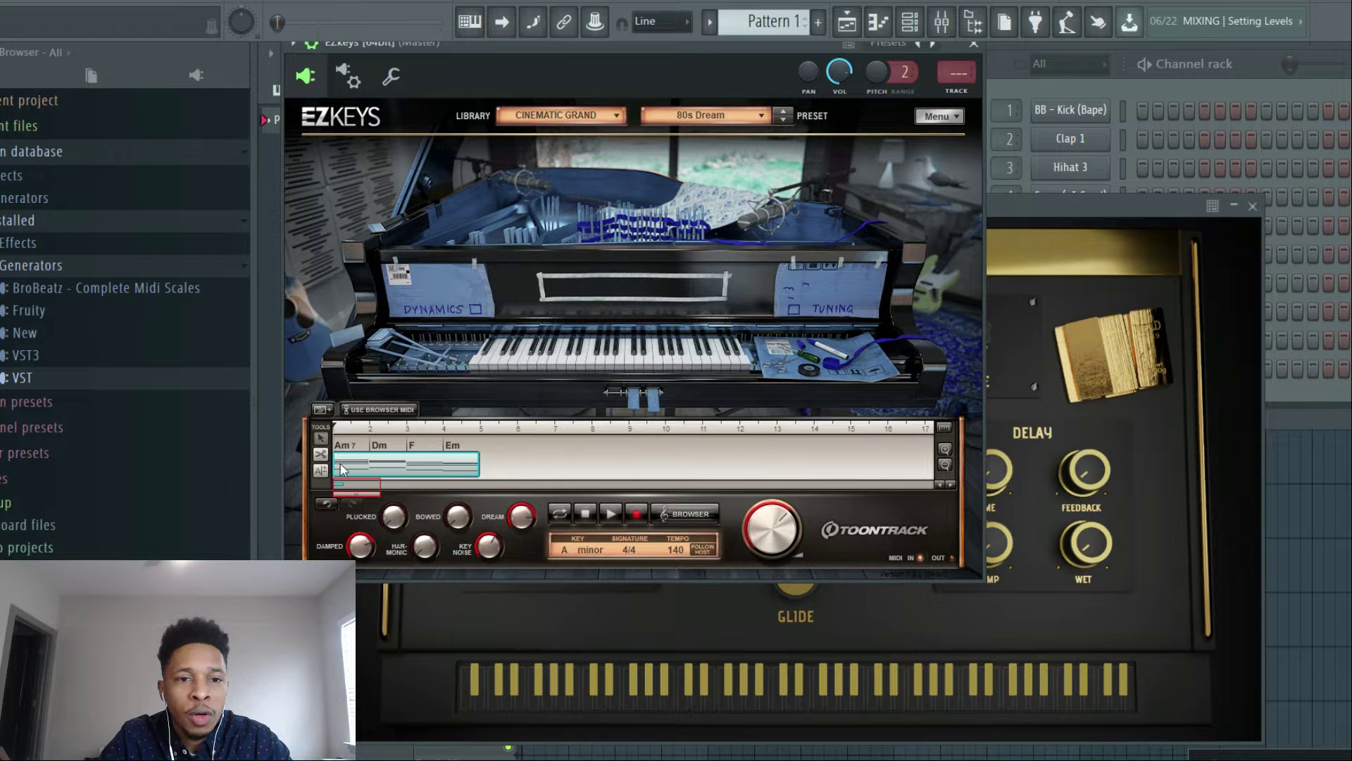
- Preview the chord block with the browser MIDI groove Variation 01 from Hip-Hop, Straight 4/4, Trap, Big Thangs
left_click(389, 411)
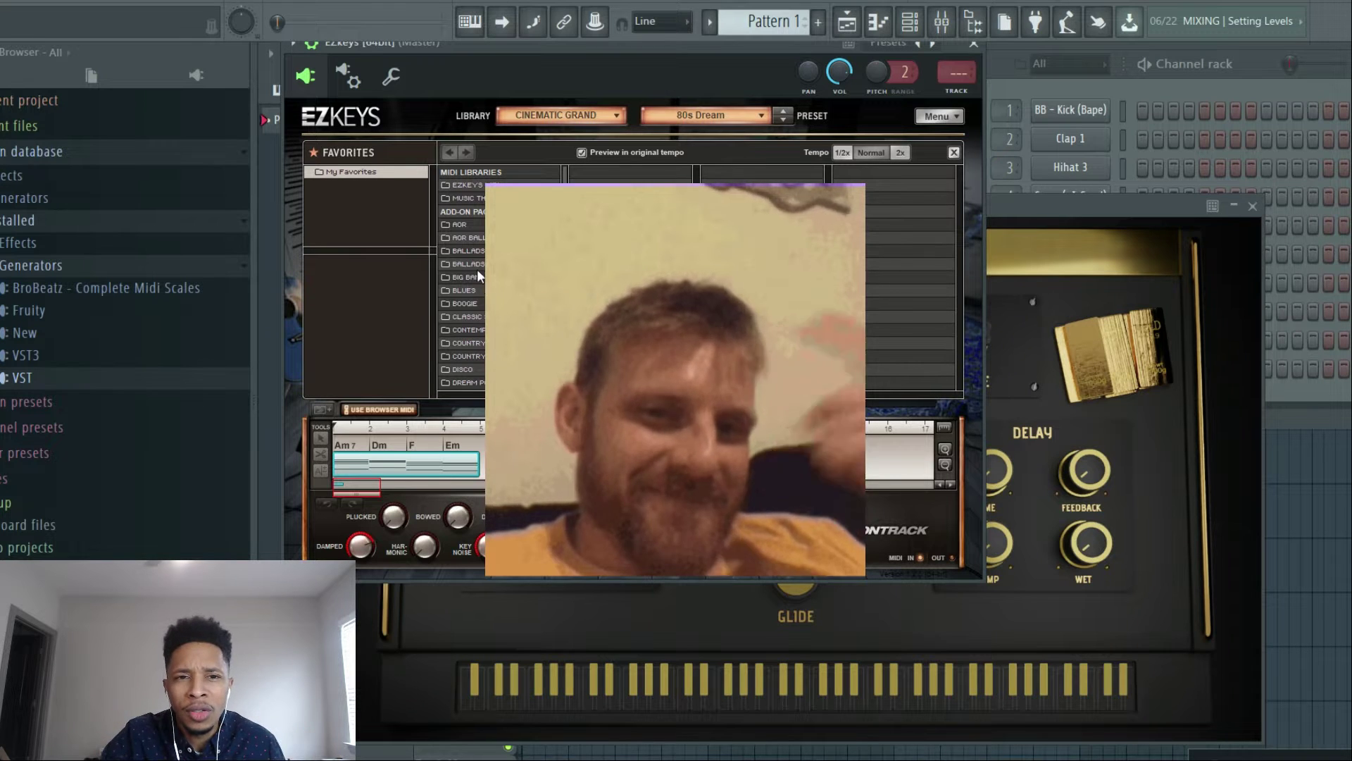
left_click_drag(566, 218, 553, 317)
left_click(472, 186)
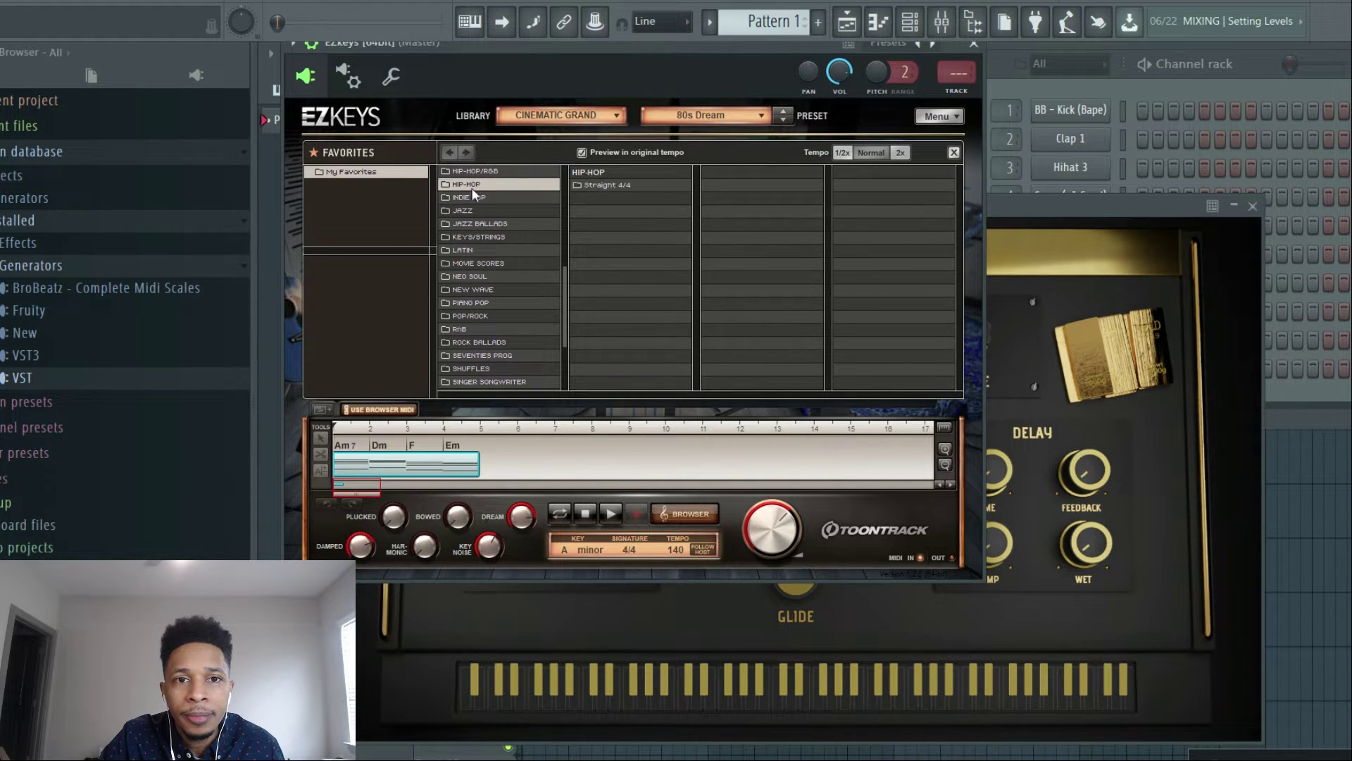
left_click(595, 185)
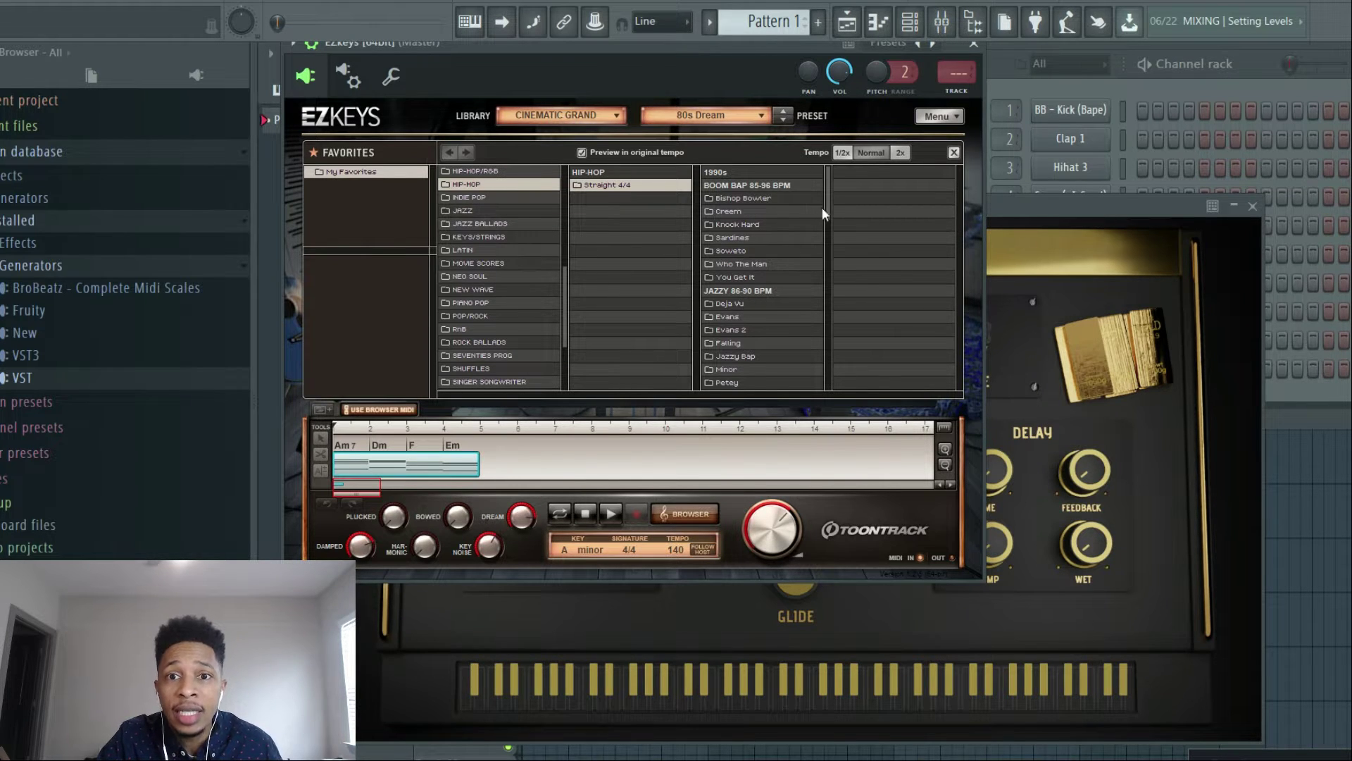
left_click_drag(827, 207, 831, 383)
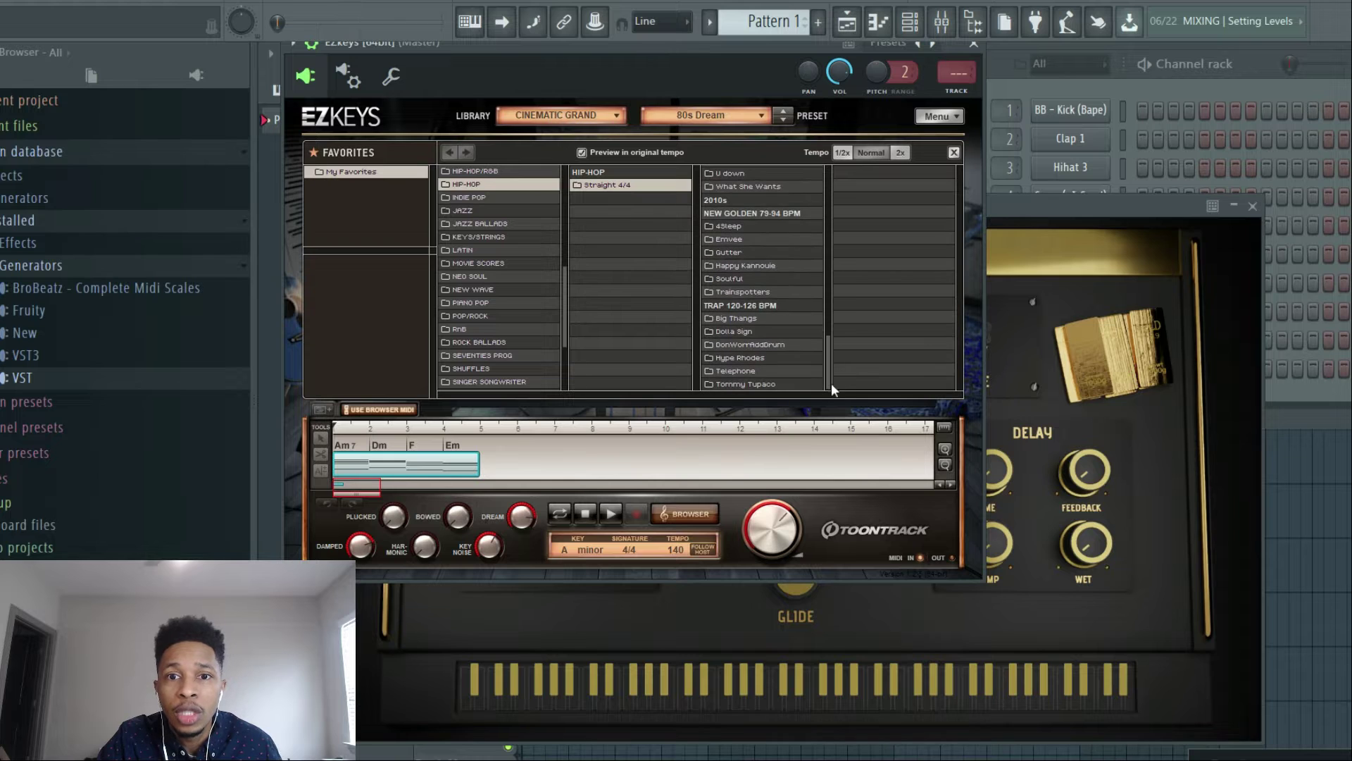
left_click(745, 318)
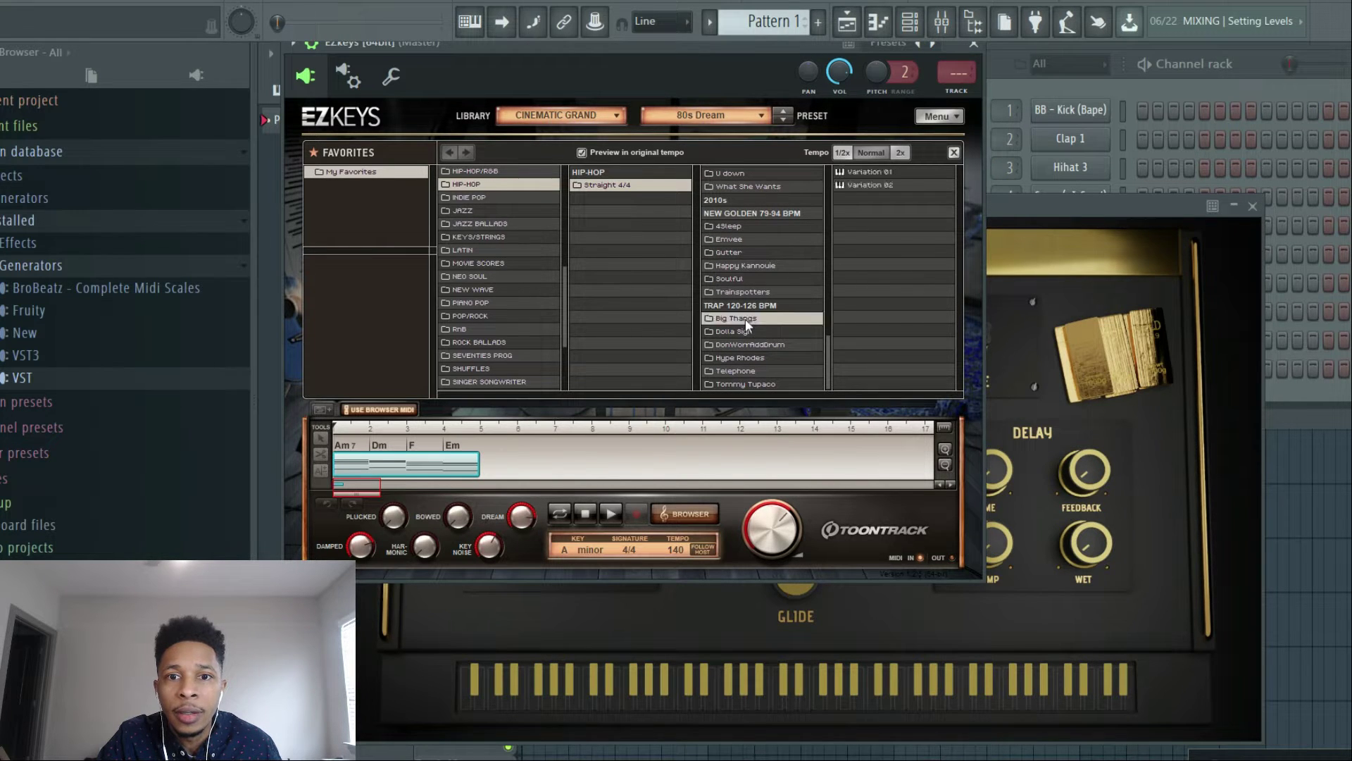
left_click(861, 171)
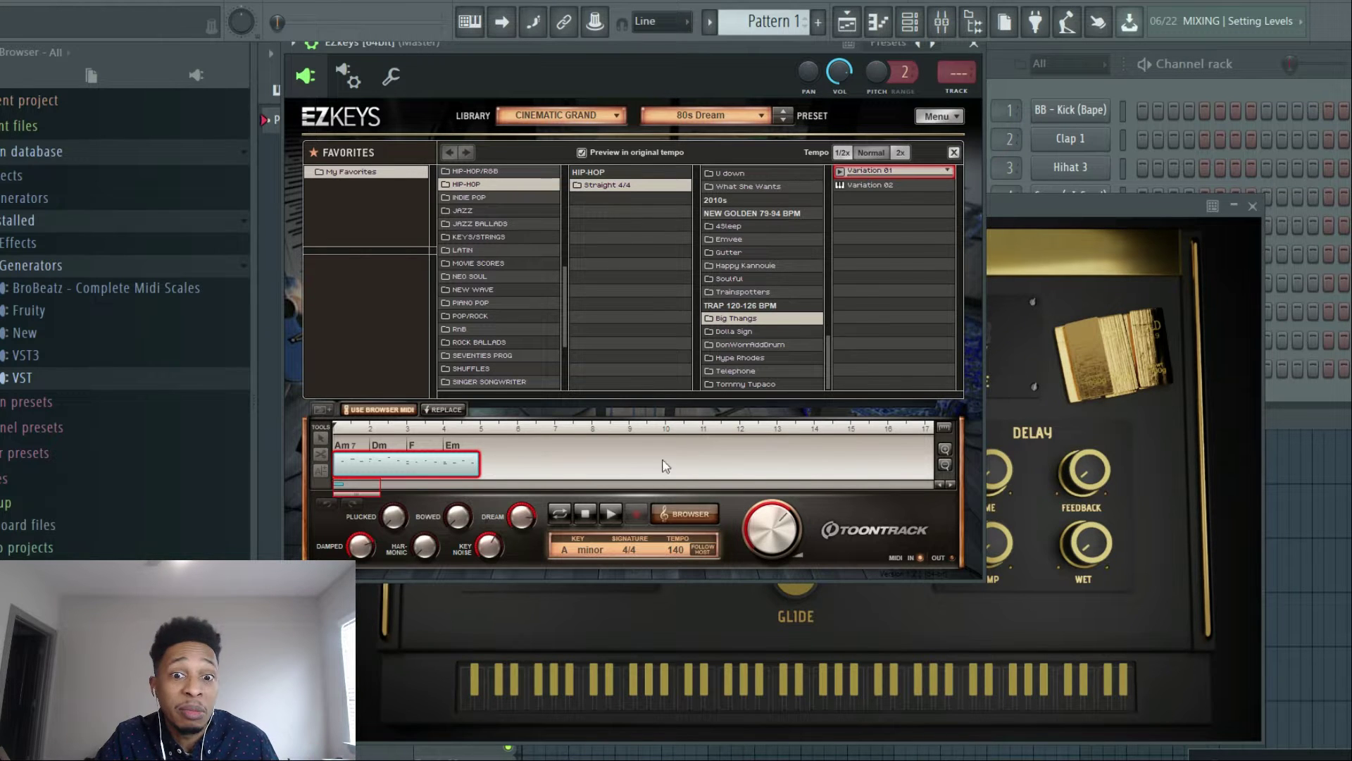
left_click(616, 514)
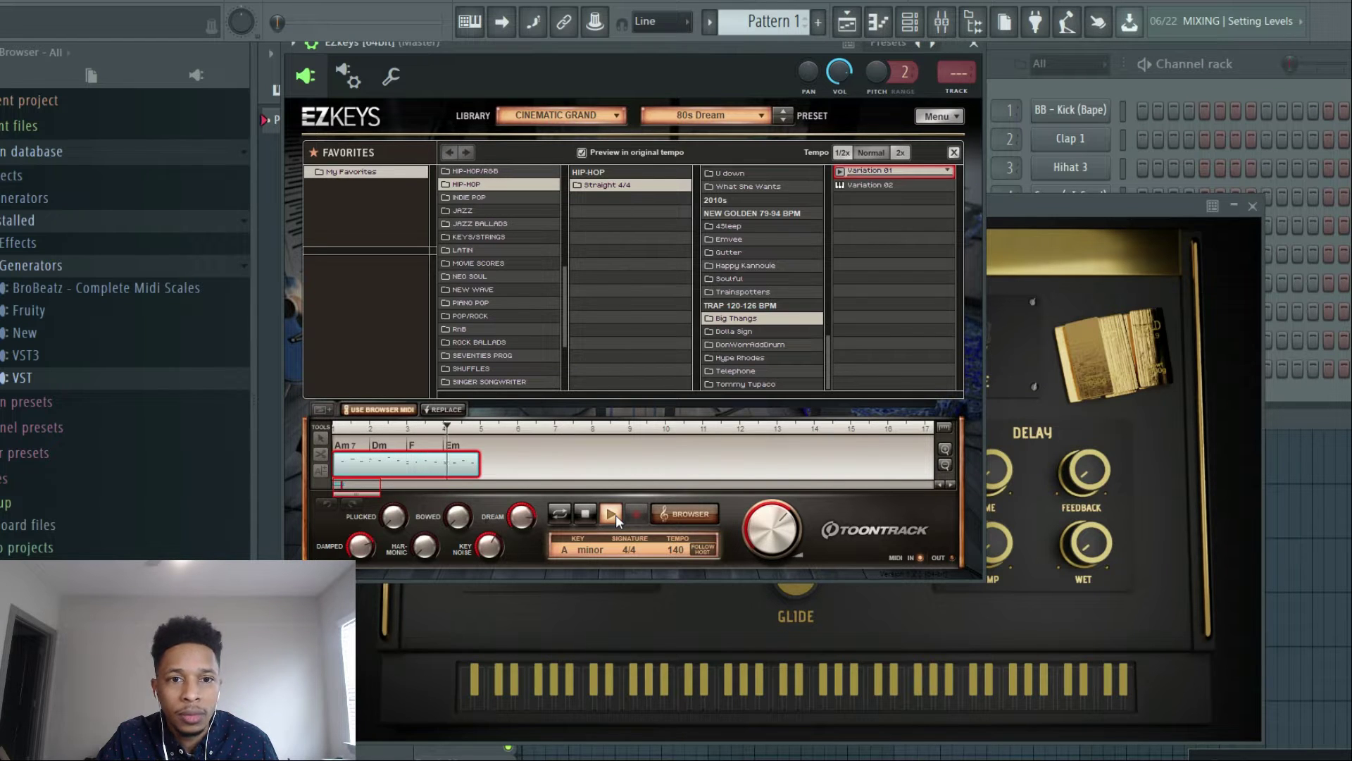
left_click(577, 517)
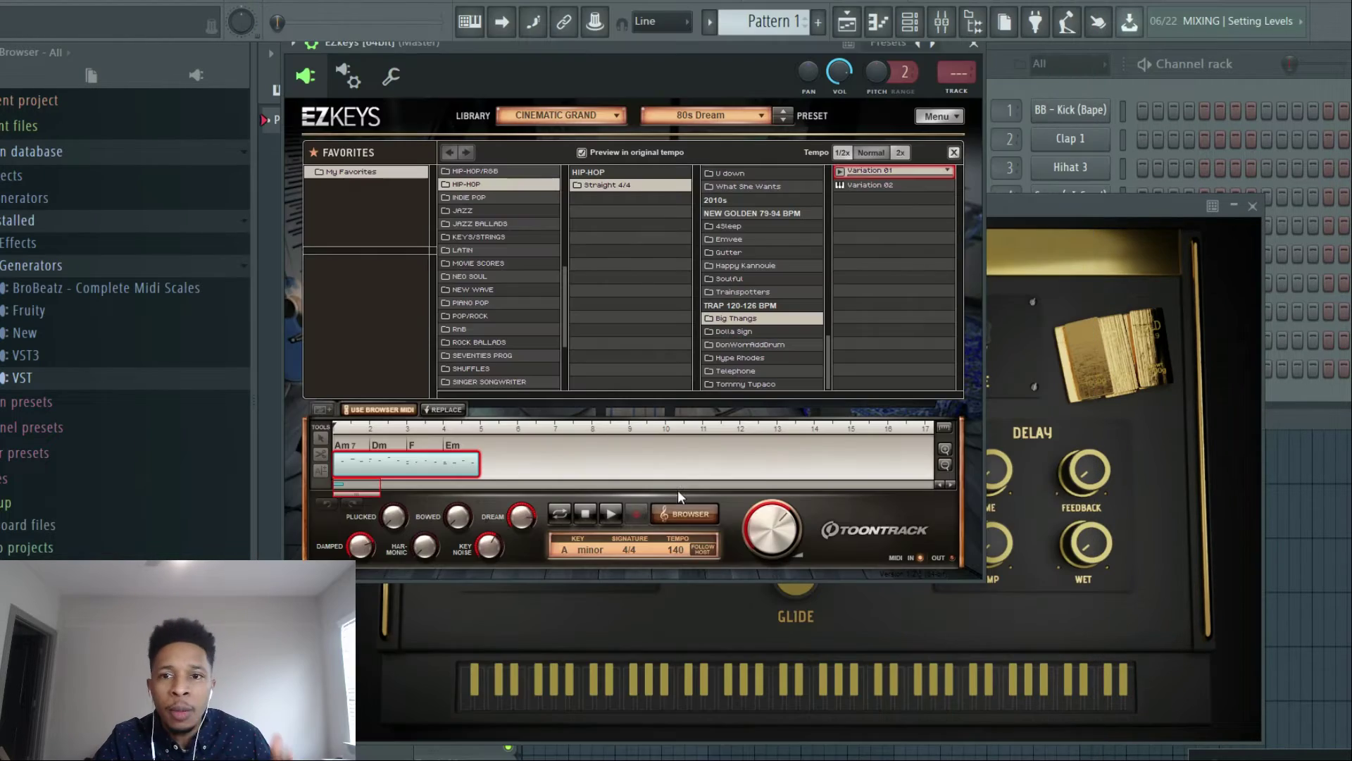
- Load the Arabian Dream preset from the Plucks category in Gold Bars, and move its window clear of EZkeys
left_click_drag(1053, 235, 1098, 291)
left_click(872, 314)
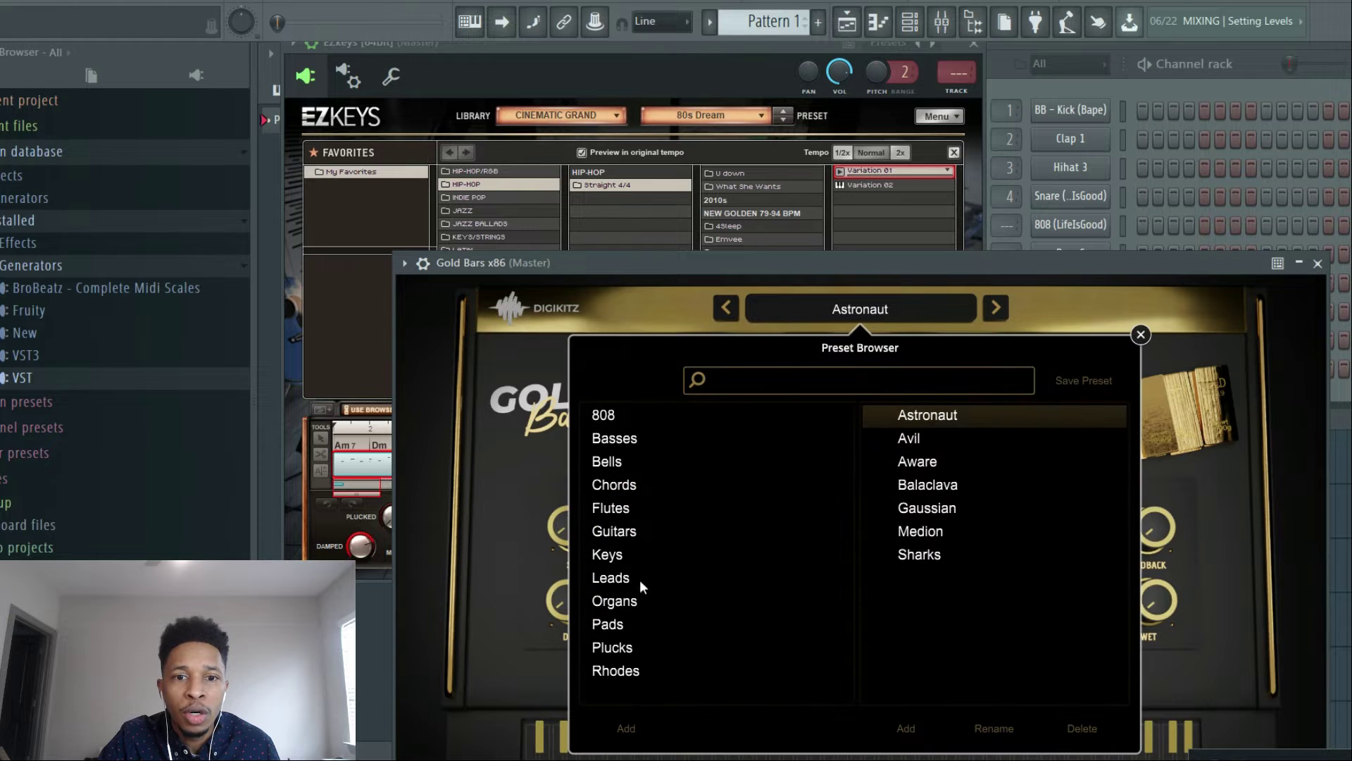
left_click(607, 651)
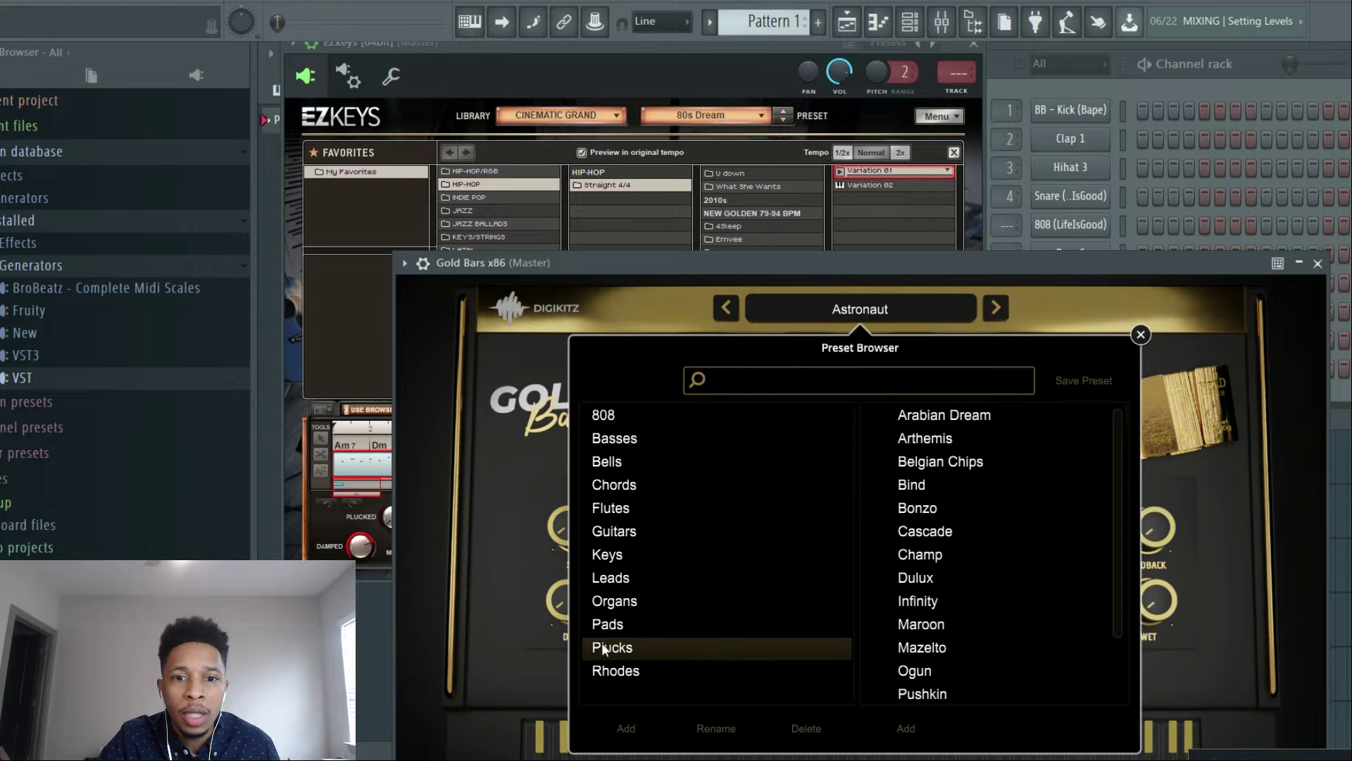
left_click(938, 419)
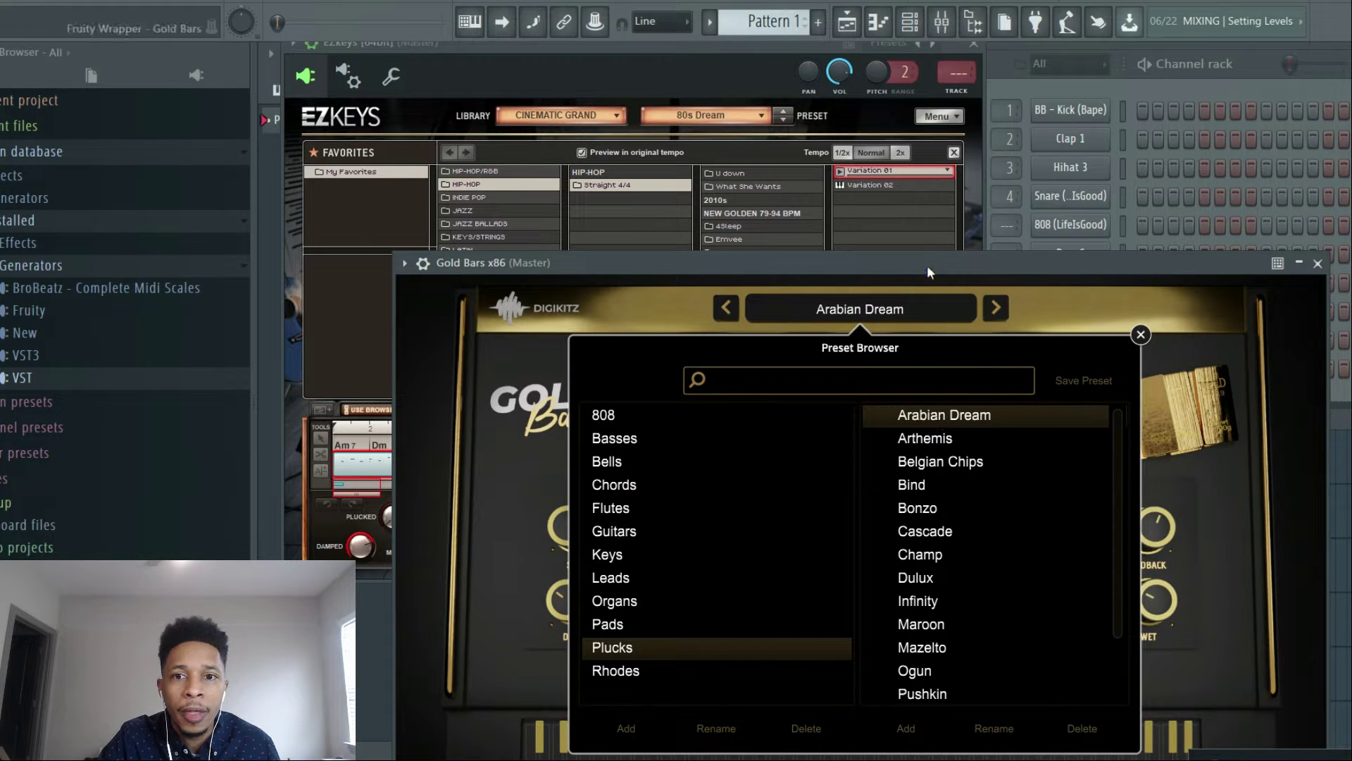
left_click_drag(926, 263, 820, 613)
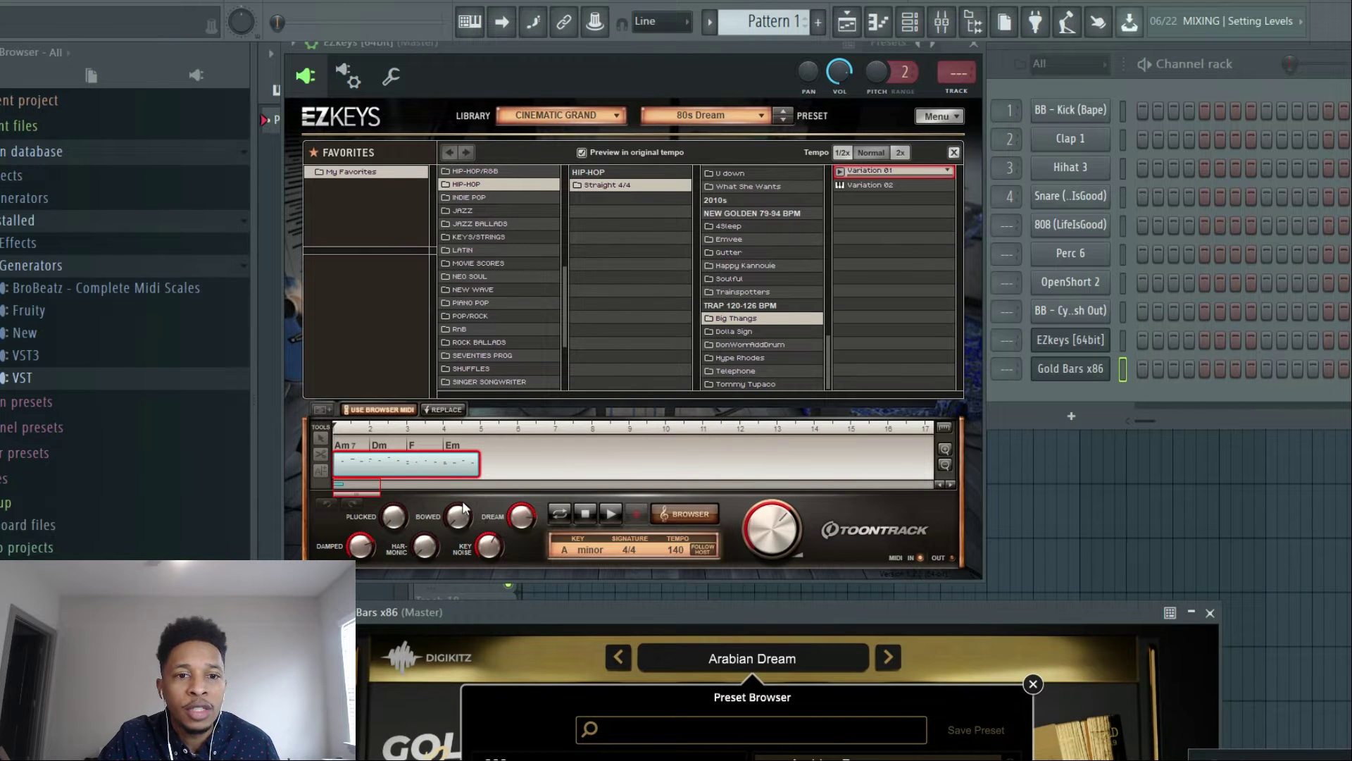
- Replace the chord block's MIDI with the previewed groove and transfer the block's notes to the Gold Bars x86 channel
left_click(367, 471)
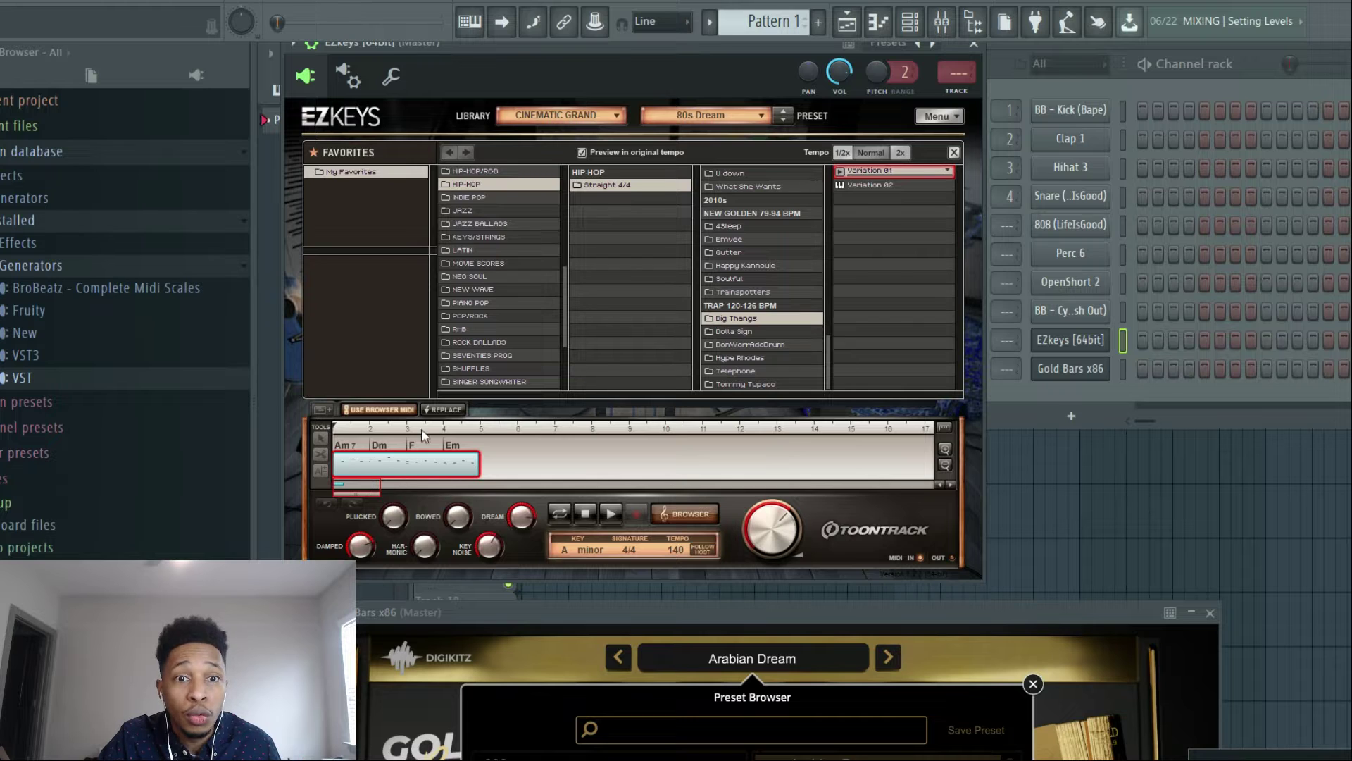
left_click(440, 412)
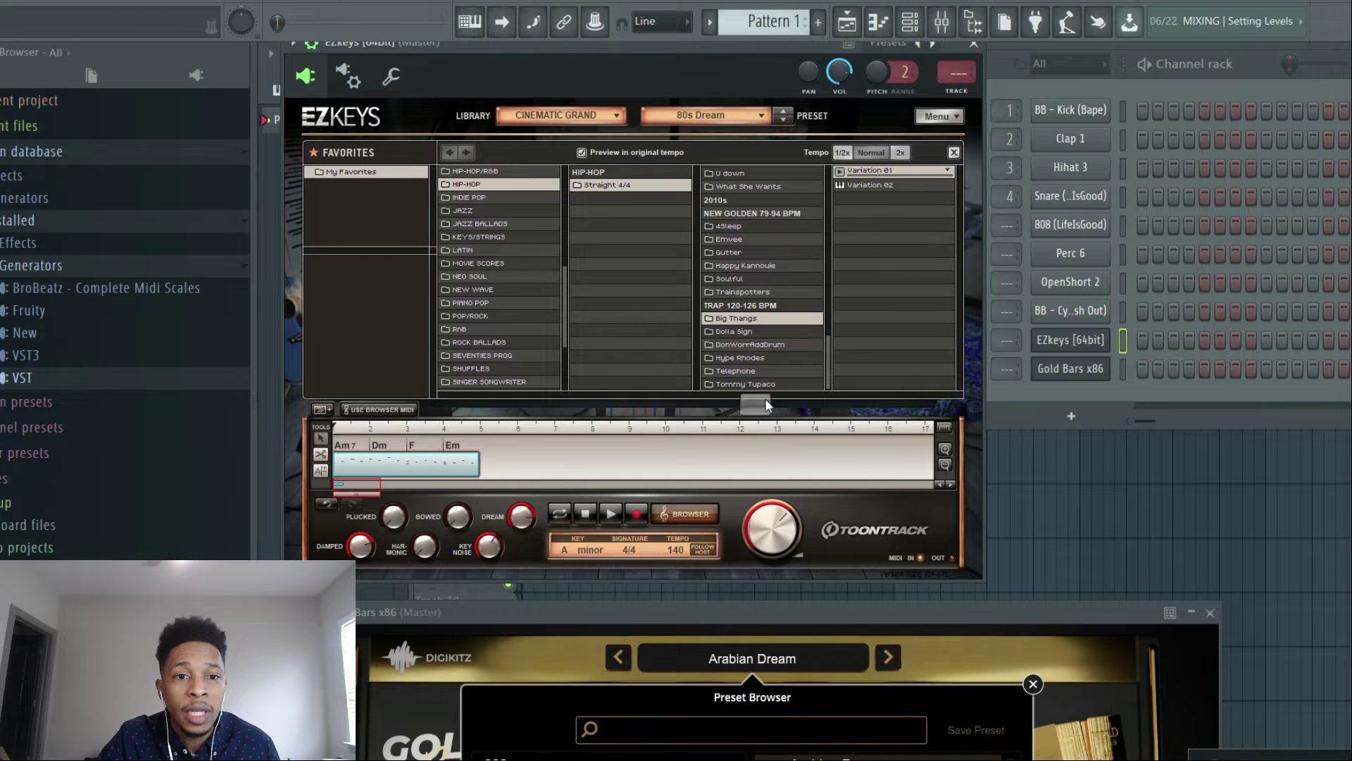
left_click_drag(1018, 373, 1050, 372)
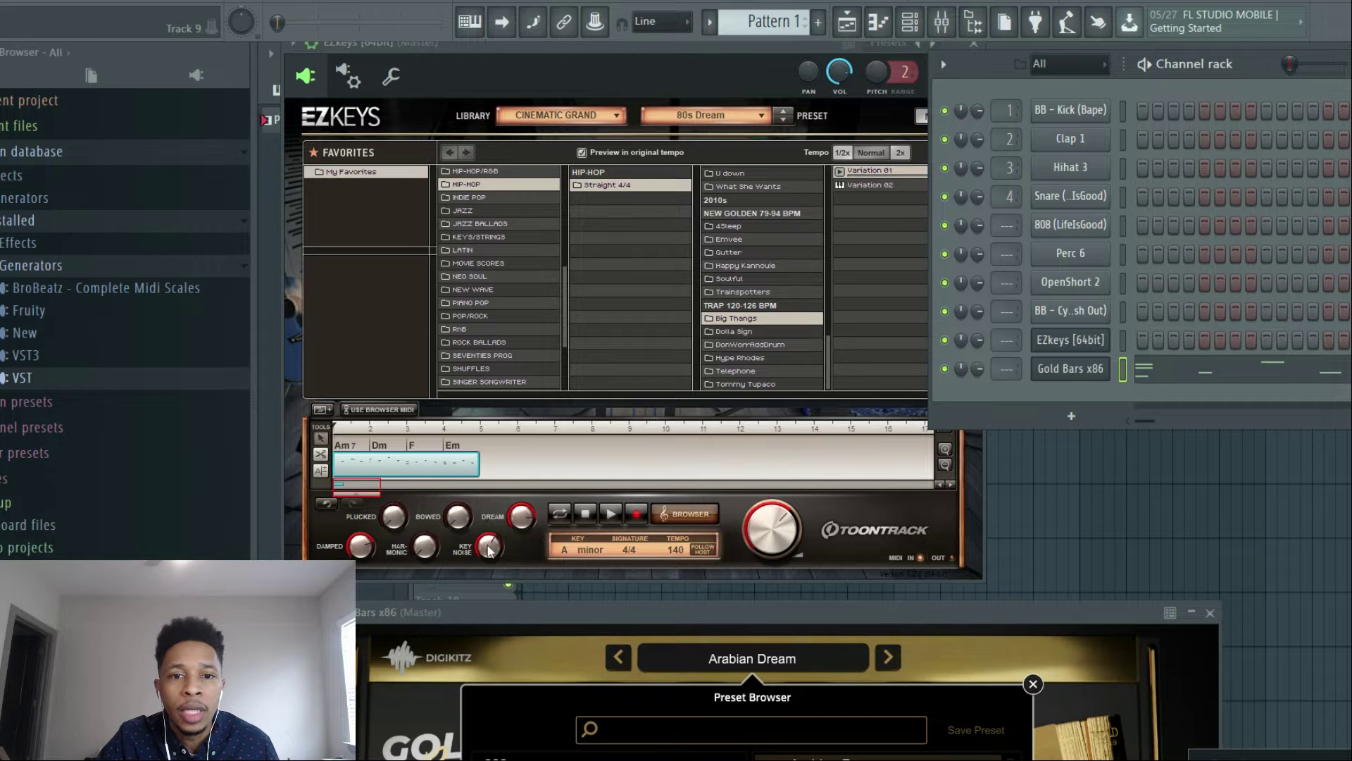
- Turn the EZkeys main volume all the way down and play back the pattern to hear Gold Bars
left_click_drag(767, 534, 735, 681)
key("space")
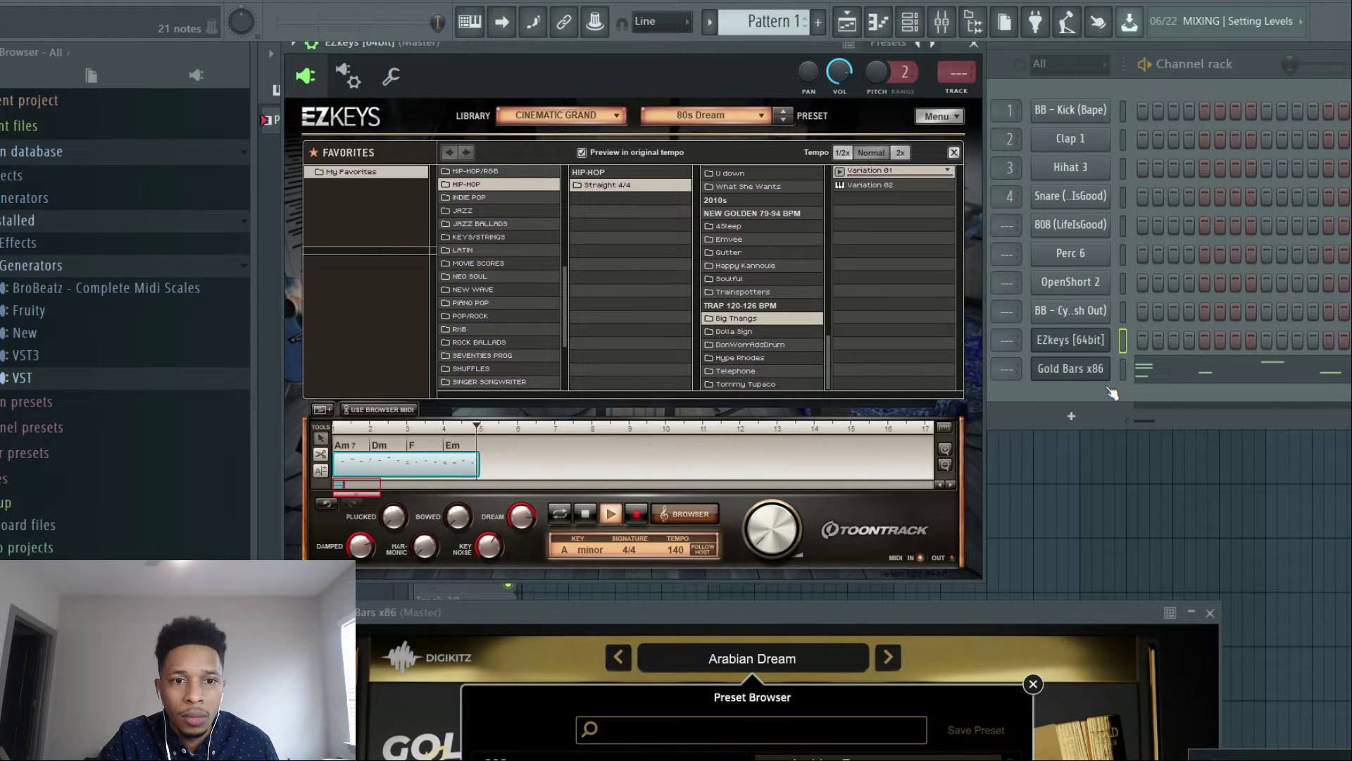
left_click(592, 512)
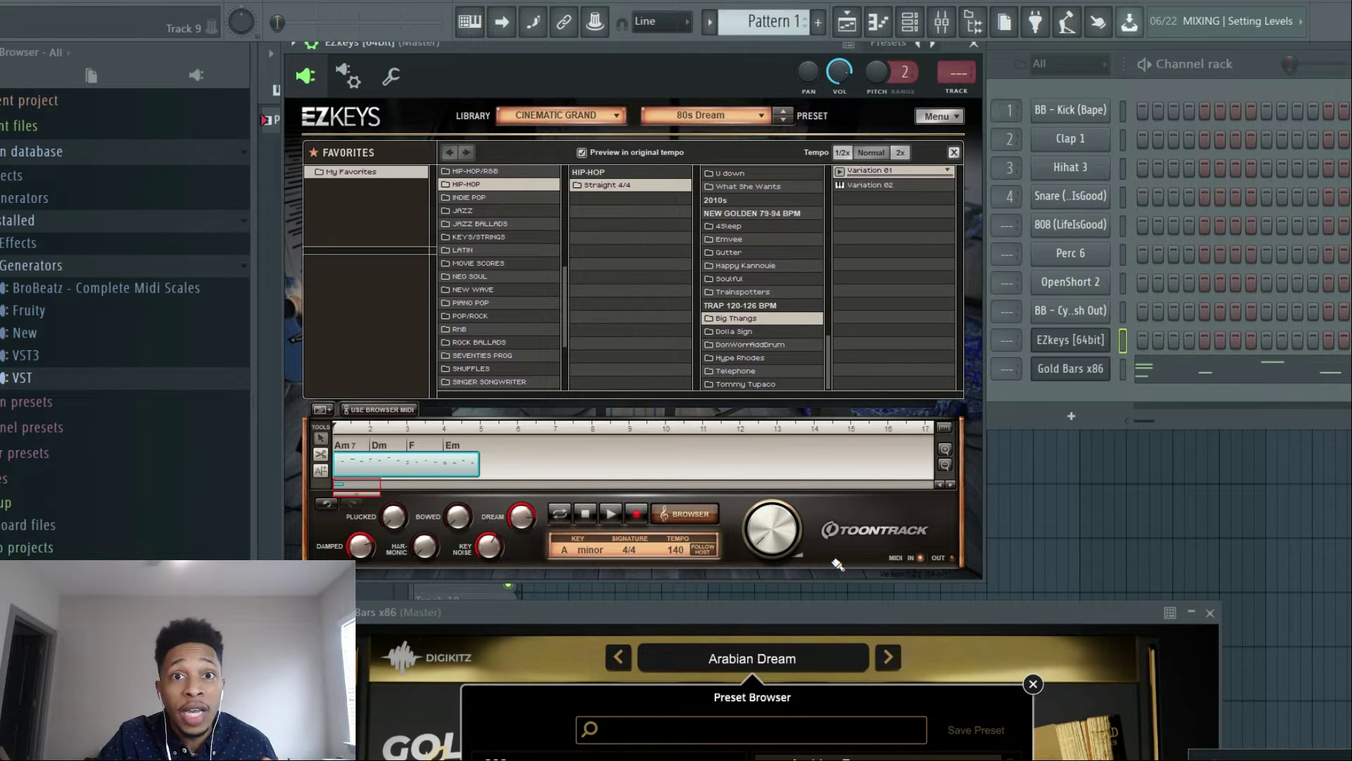
- Clone the Gold Bars x86 channel in the channel rack
left_click_drag(842, 614, 738, 507)
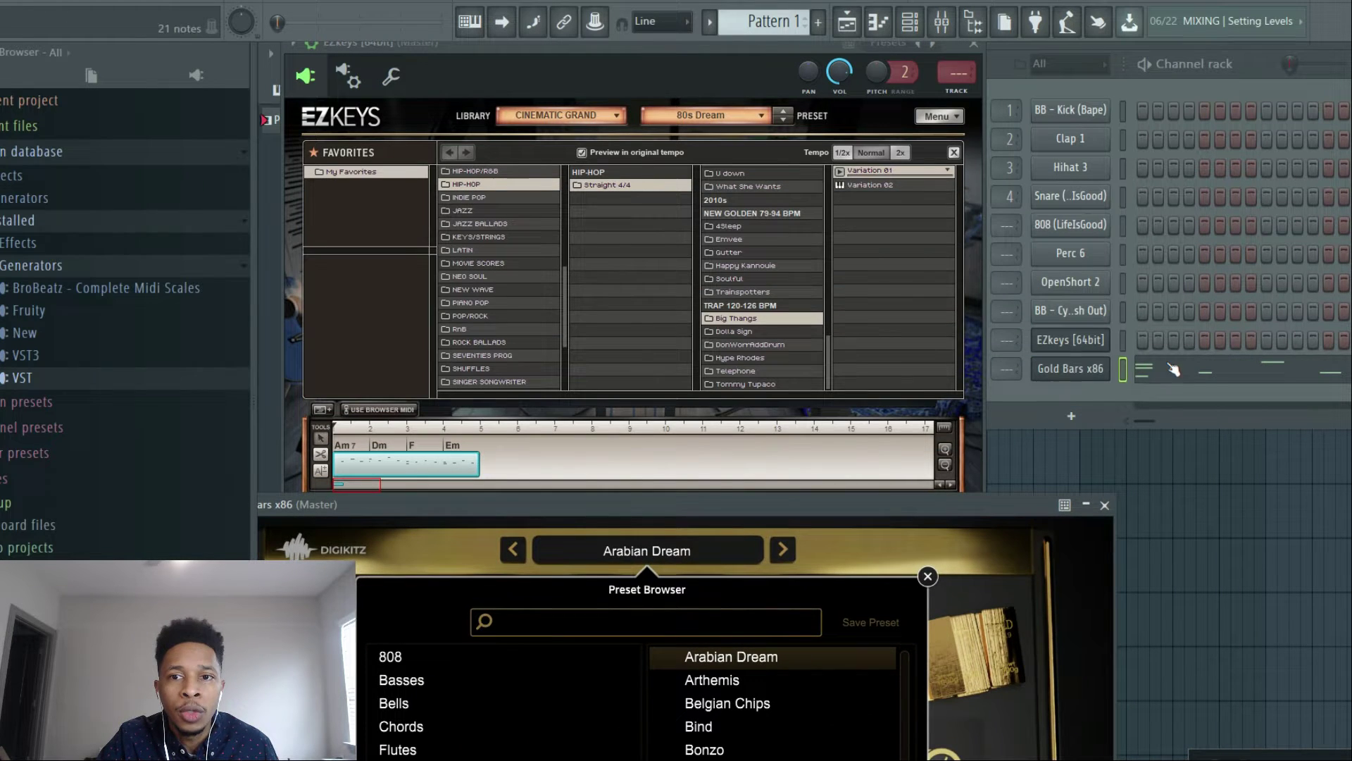
right_click(1070, 381)
left_click(1121, 529)
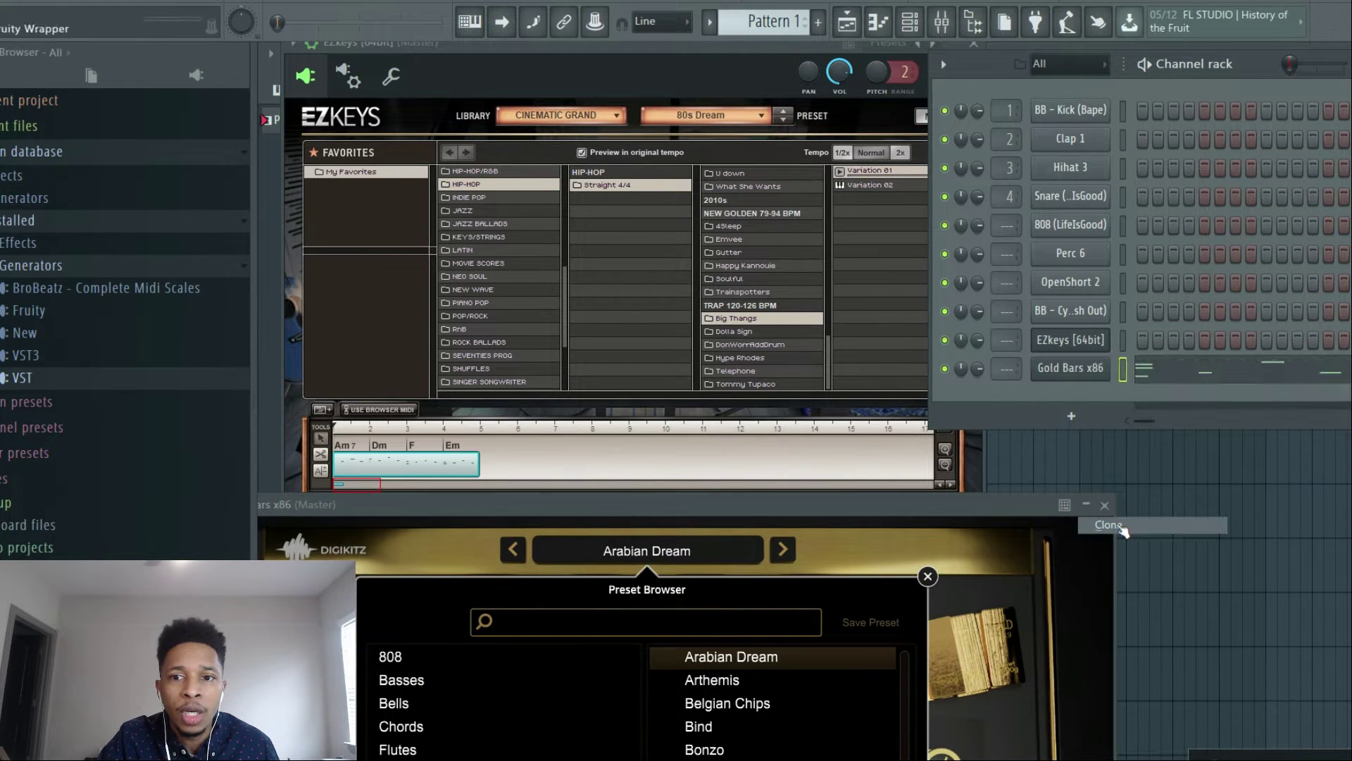
- Copy the notes of Gold Bars x86 into the Gold Bars x86 #2 clone and load the Bind preset in the clone
right_click(1082, 366)
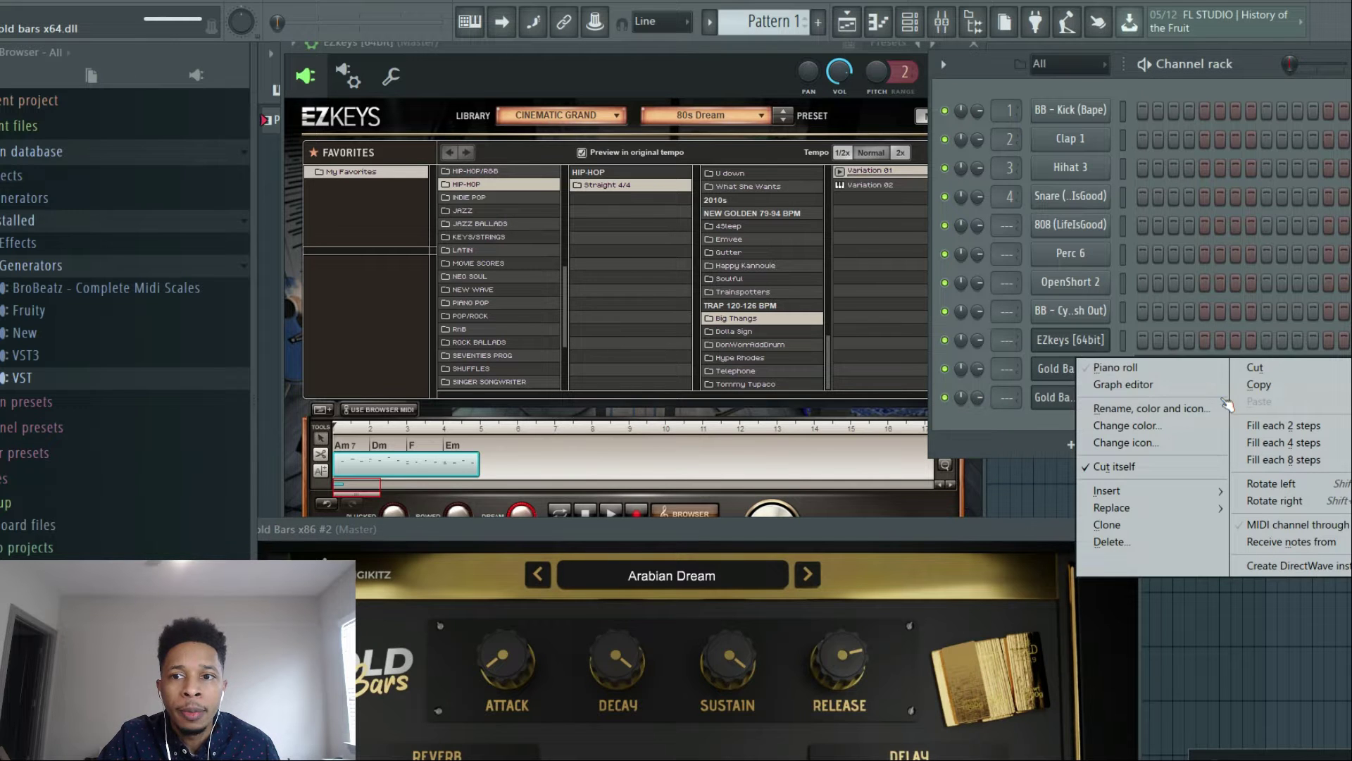
left_click(1258, 384)
right_click(1071, 397)
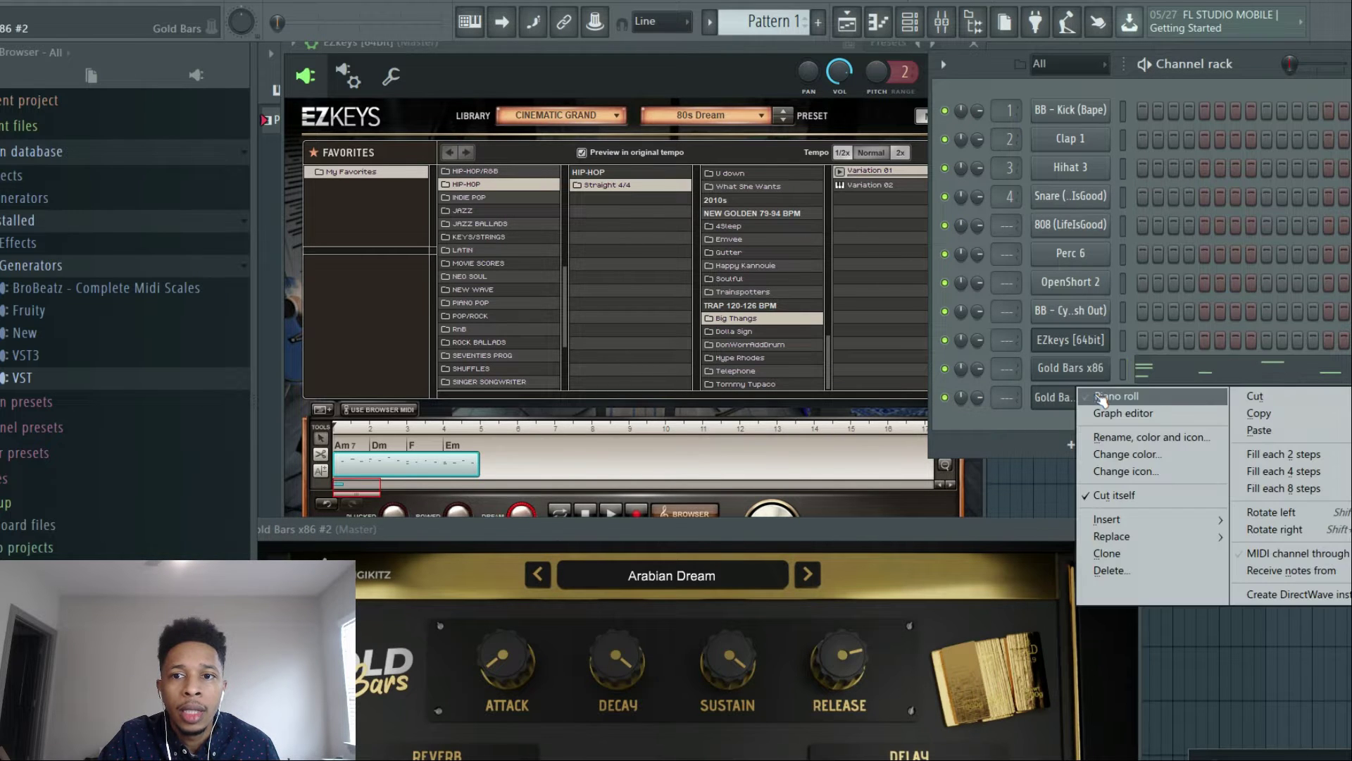
left_click(1261, 426)
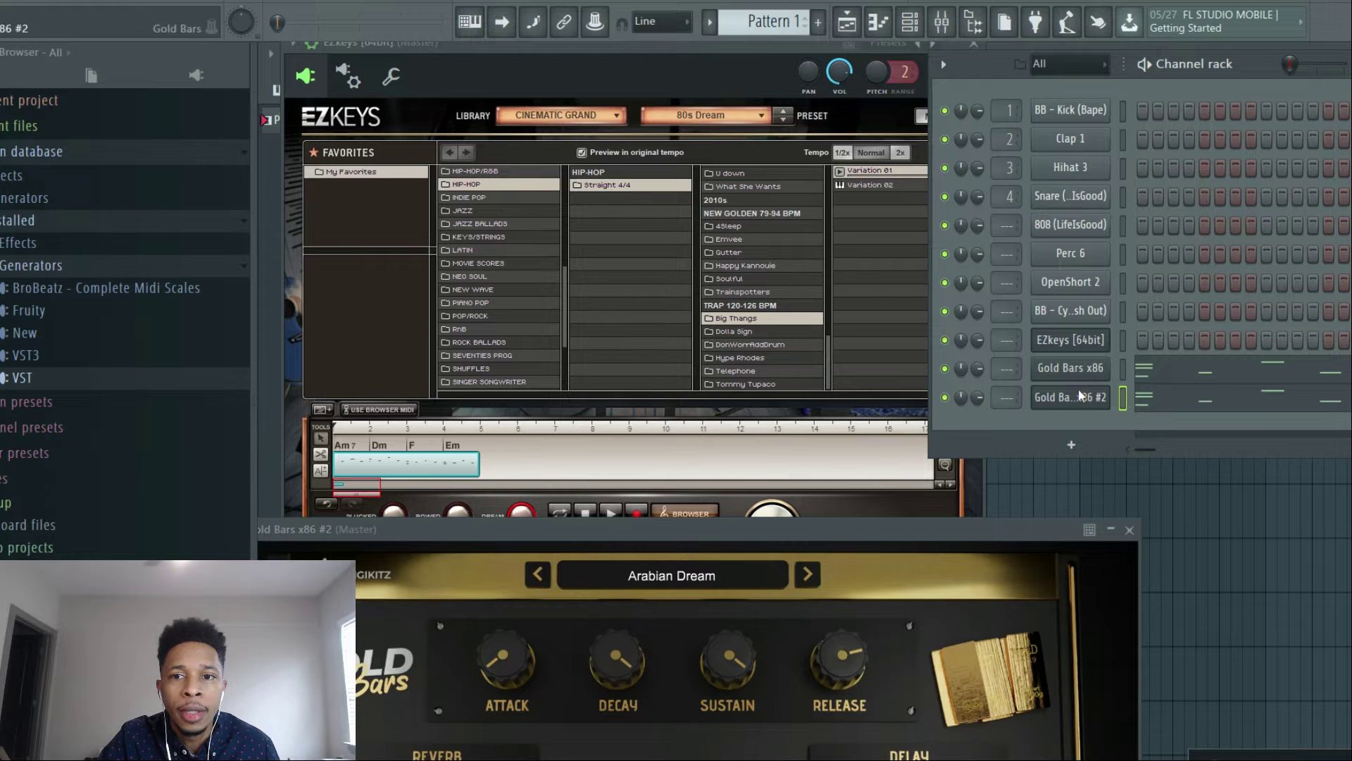
left_click(705, 584)
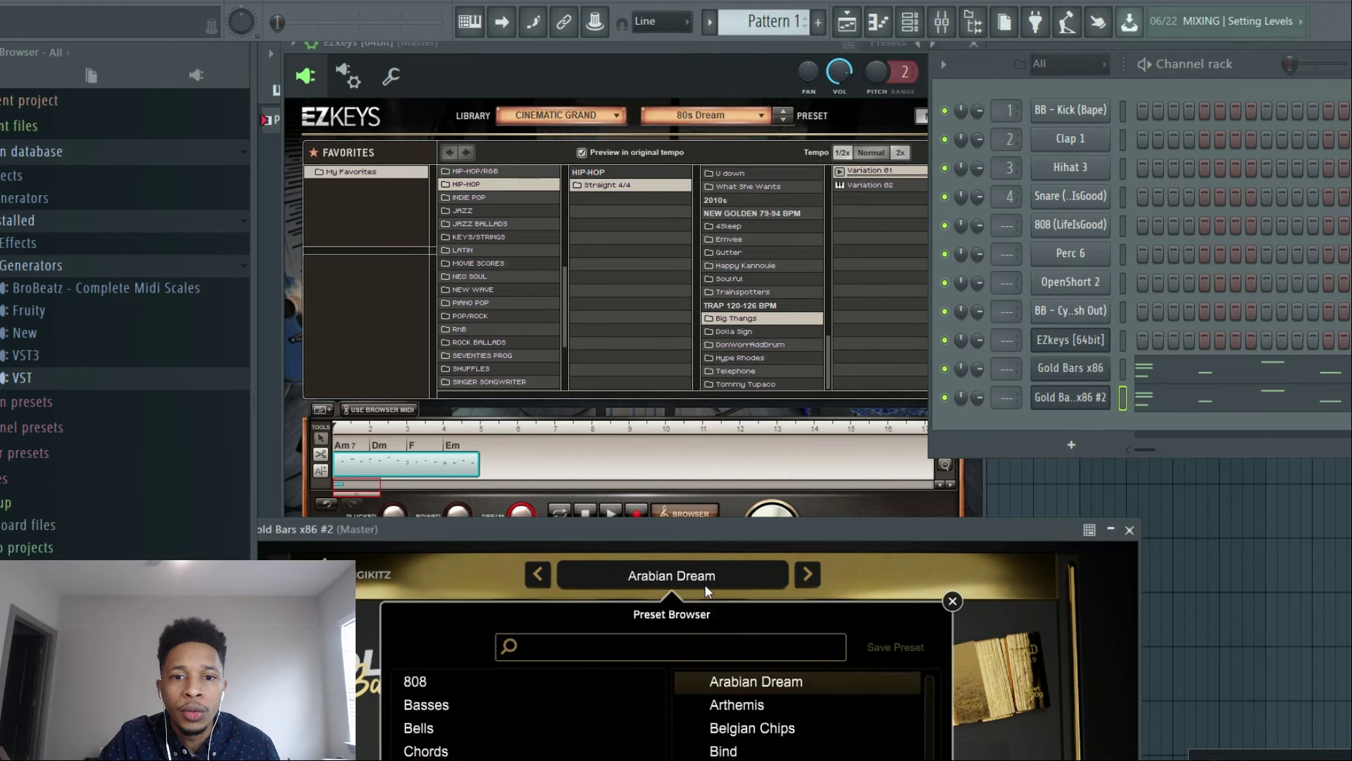
left_click(737, 751)
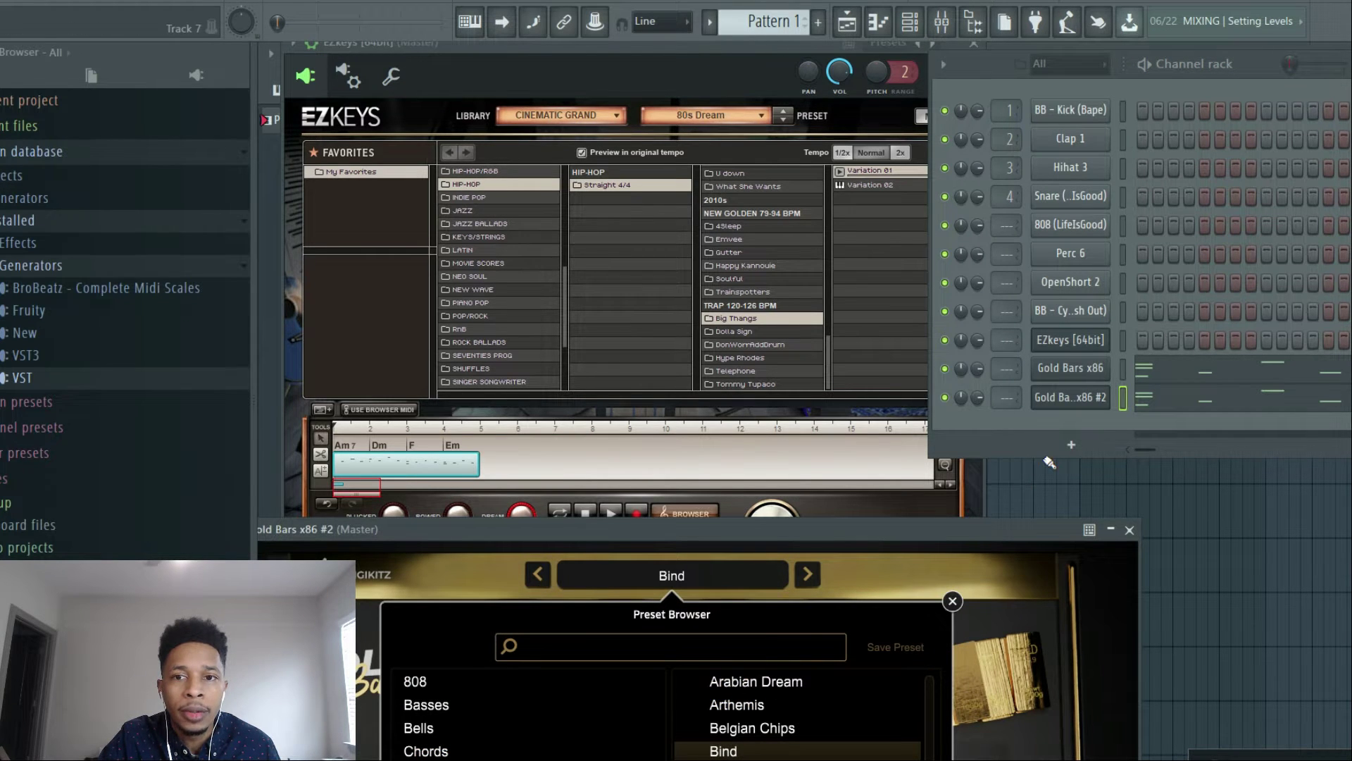
- Play the pattern to hear Gold Bars x86 #2 with the original Gold Bars x86 channel muted, and with both channels active
left_click(945, 368)
key("space")
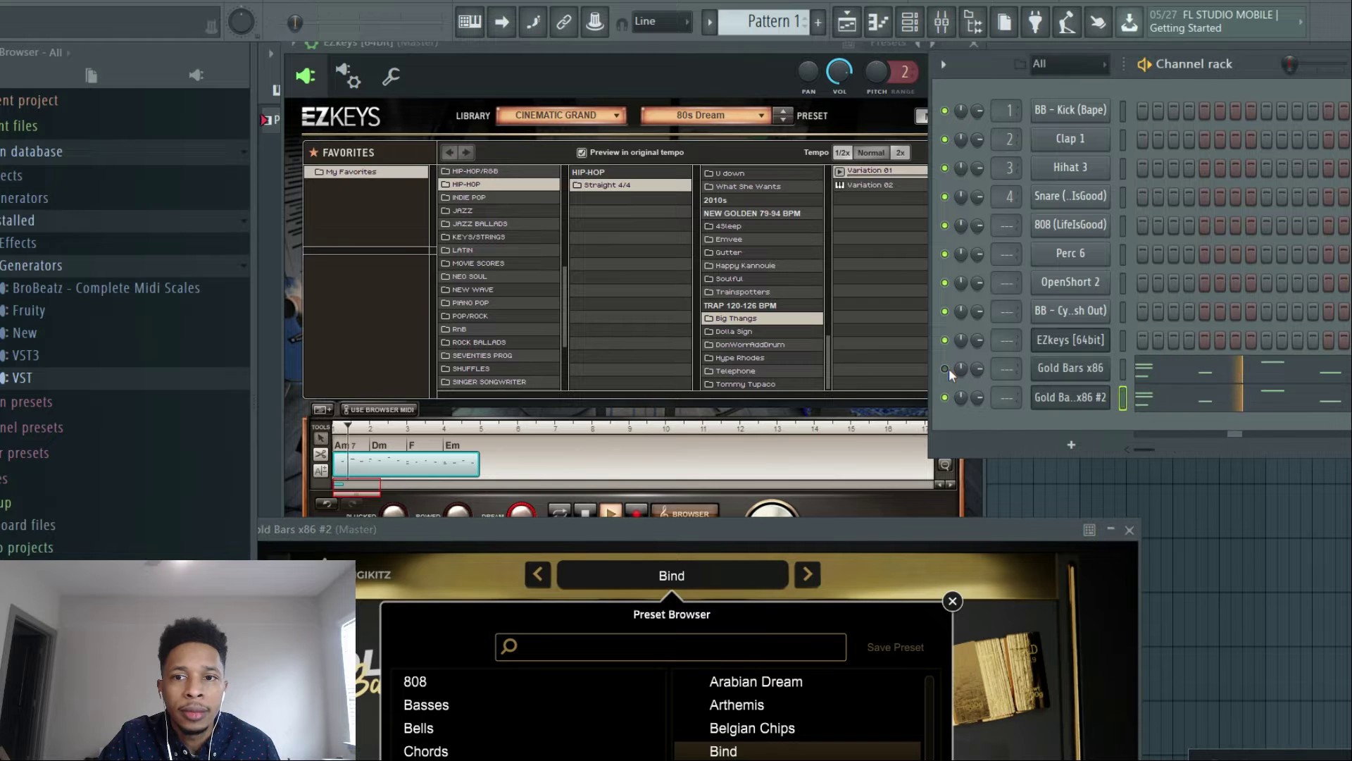
left_click(946, 368)
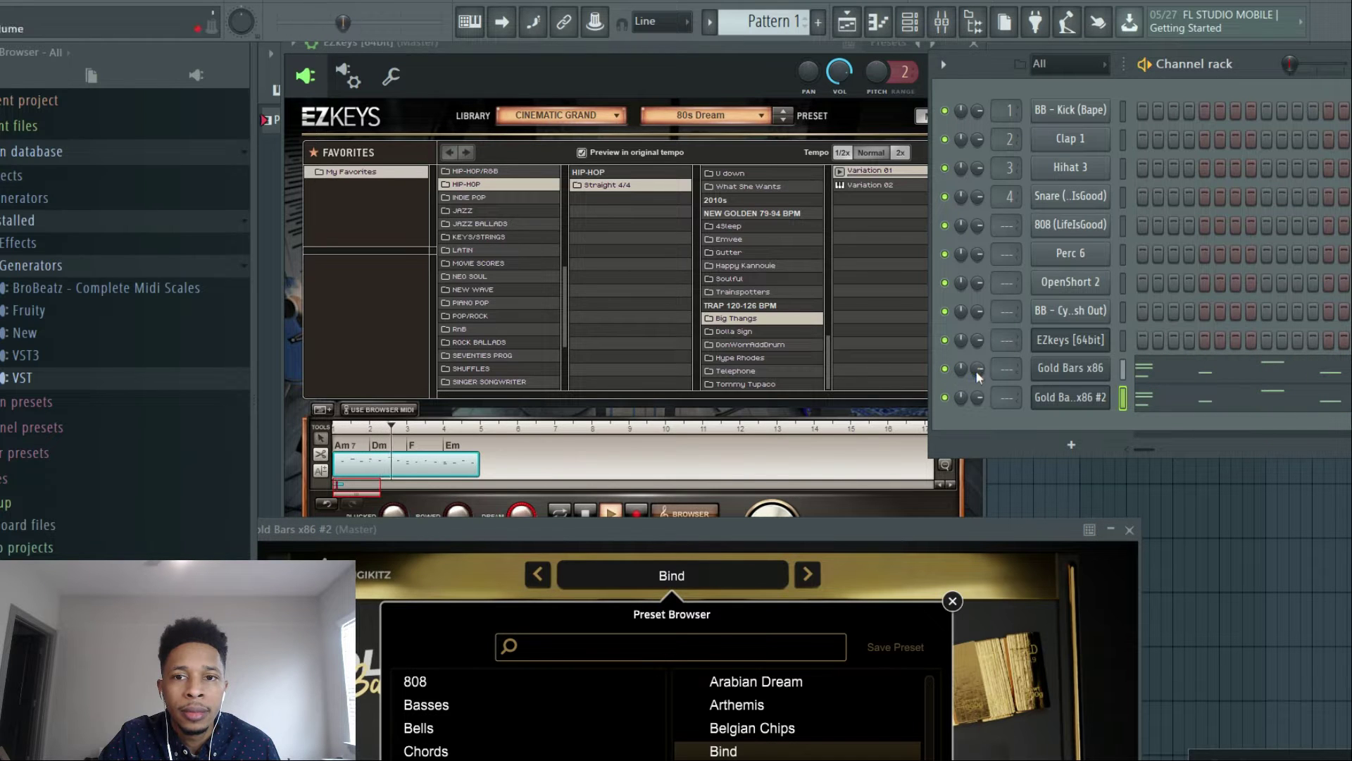
key("space")
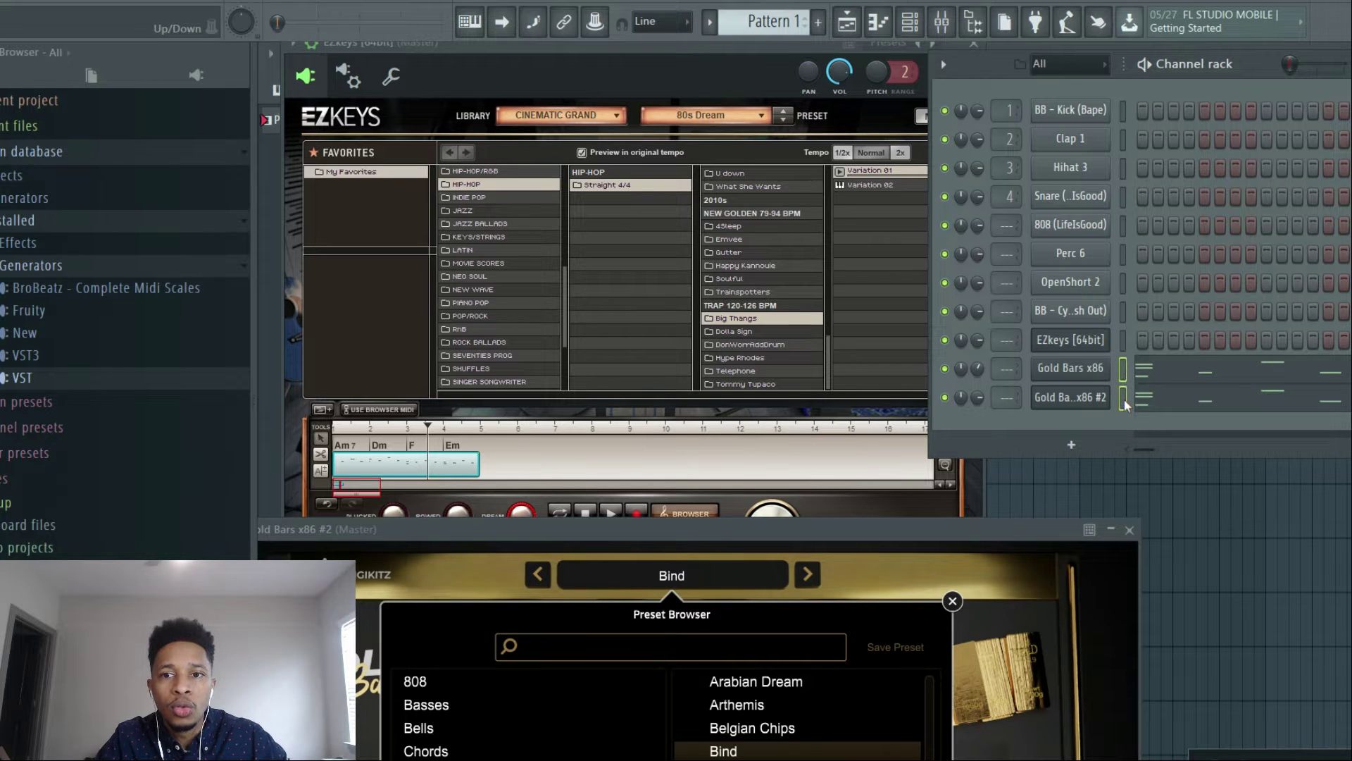
- Move the two Gold Bars channels together above BB - Kick (Bape), to the start of the channel rack
key("alt+Up")
key("alt+Up")
key("alt+Up")
key("alt+Up")
key("alt+Up")
key("alt+Up")
key("alt+Up")
key("alt+Up")
key("alt+Up")
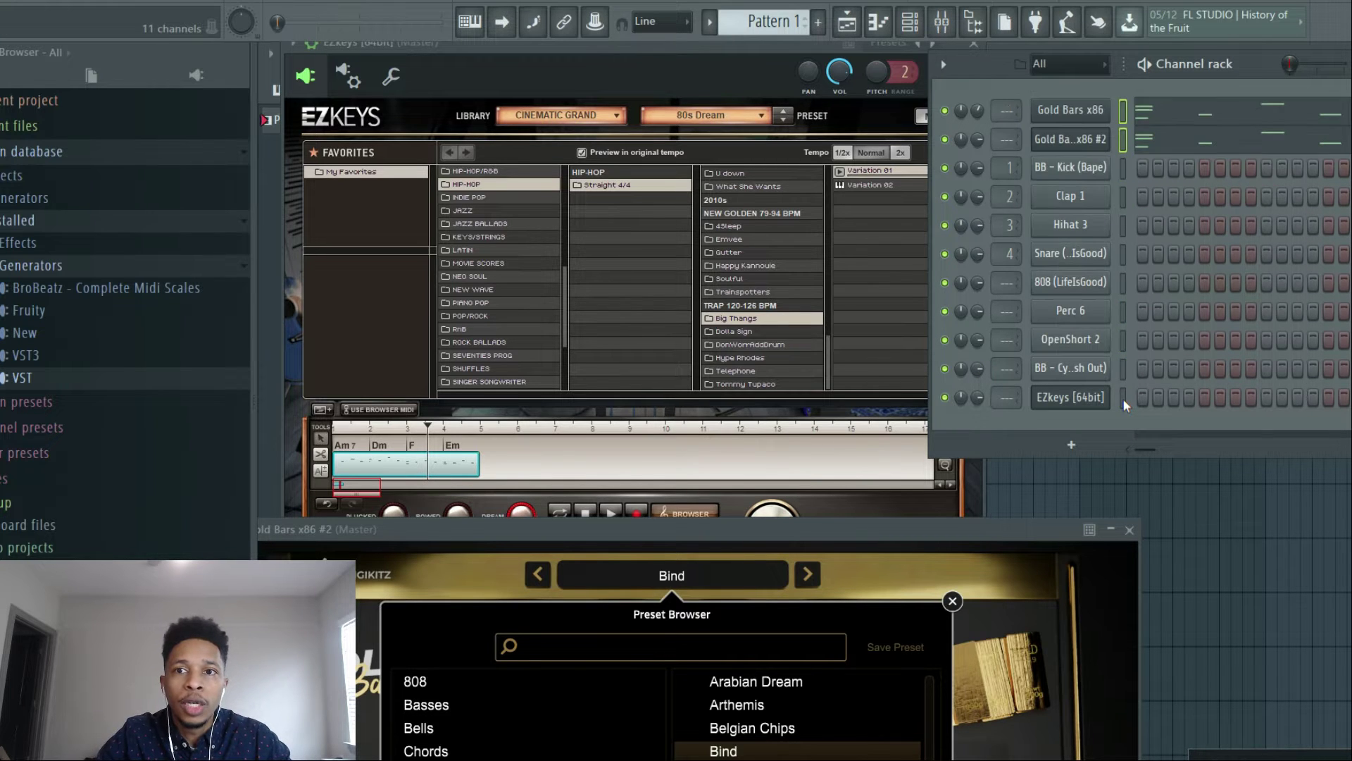
- Turn the EZkeys main volume back up and apply the Variation 02 groove from Big Thangs to the chord block
left_click(683, 53)
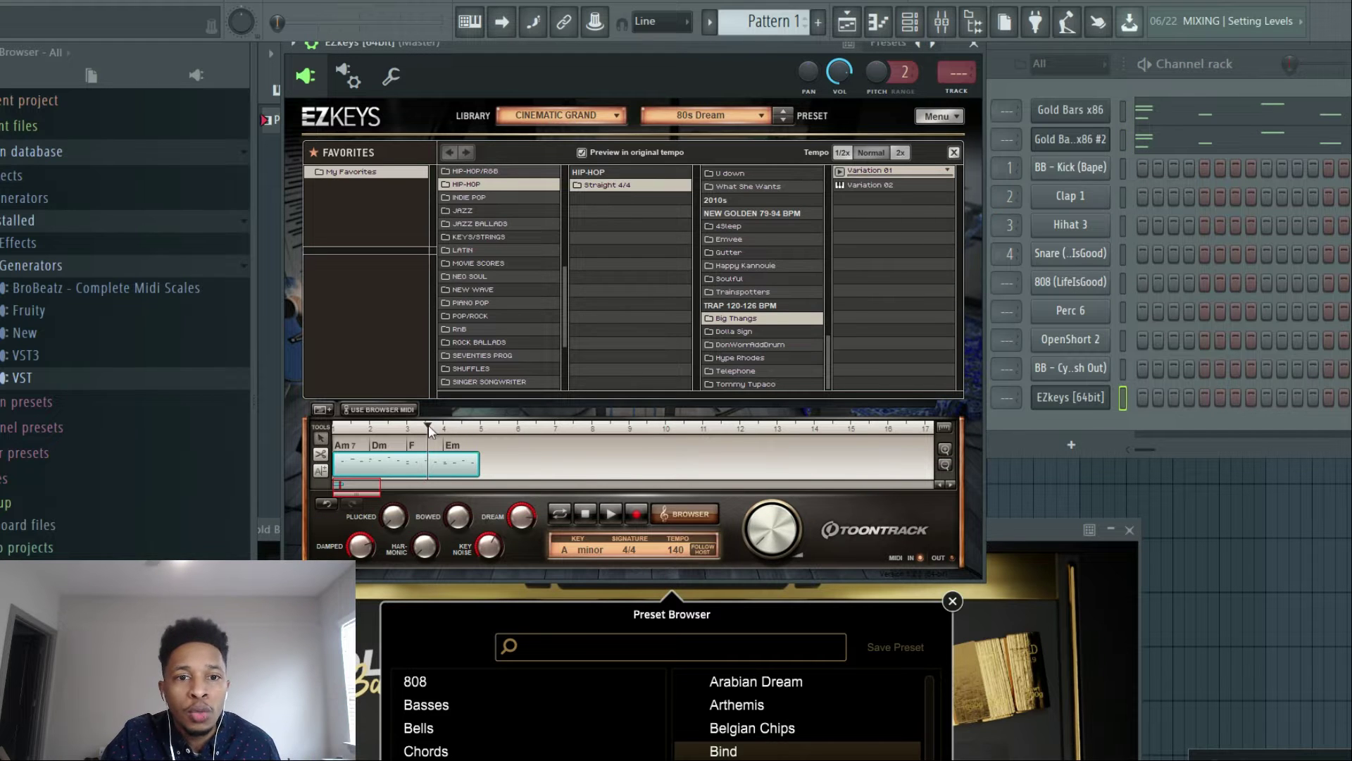
right_click(396, 471)
left_click(762, 529)
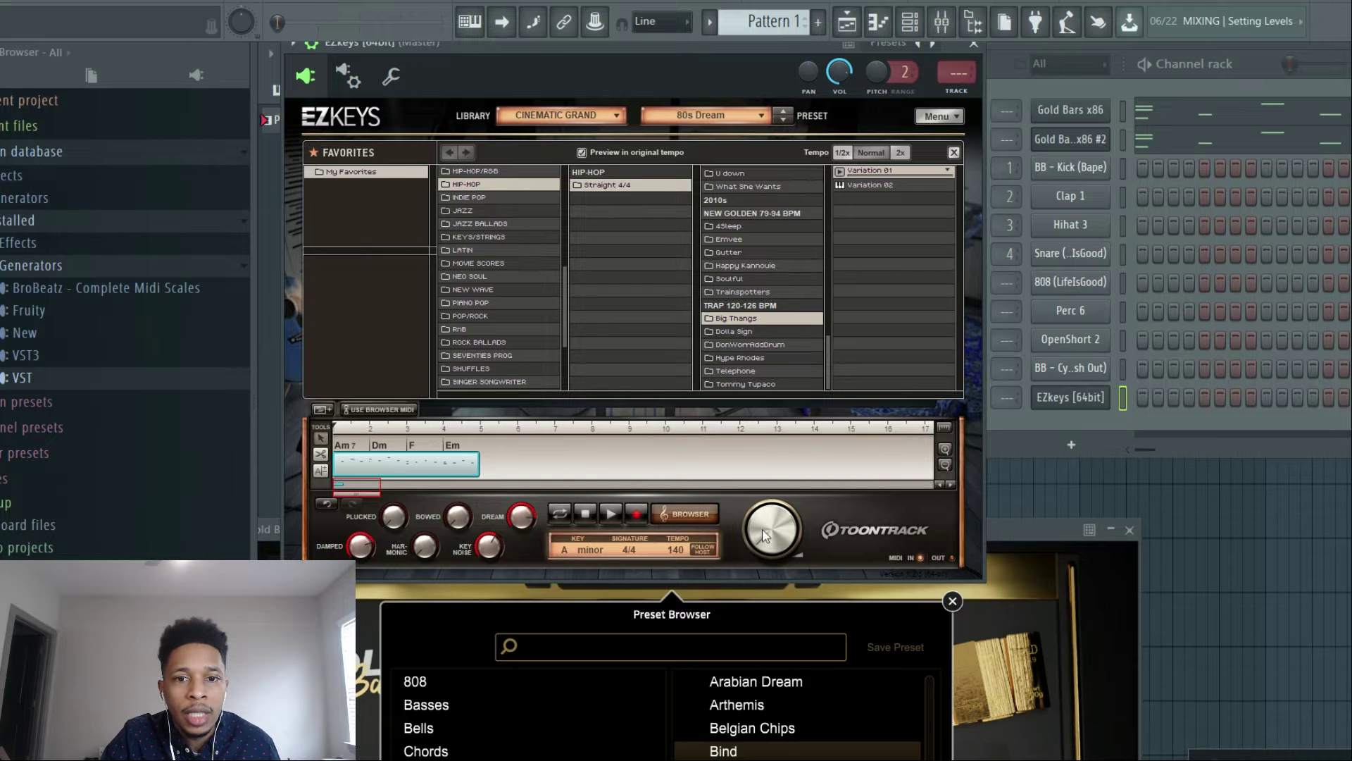
left_click_drag(754, 516, 749, 453)
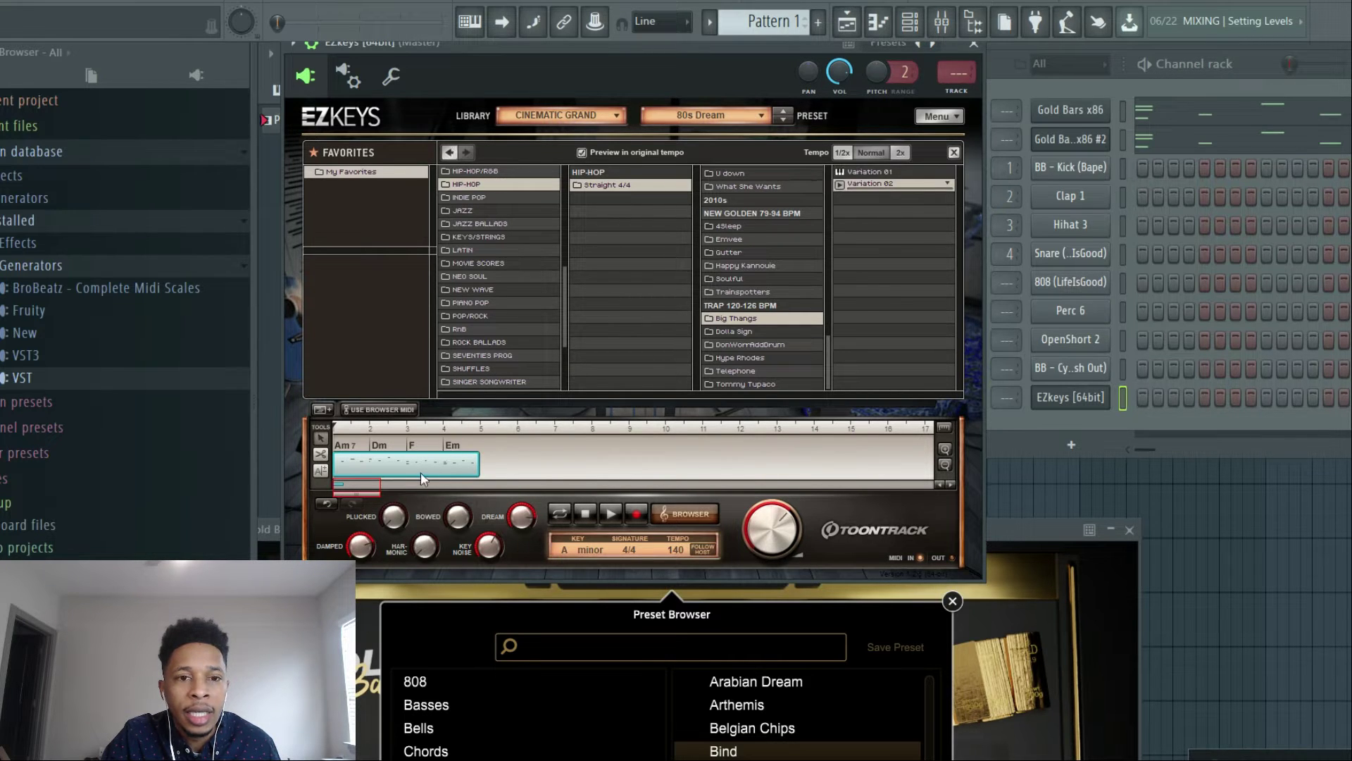
left_click(377, 412)
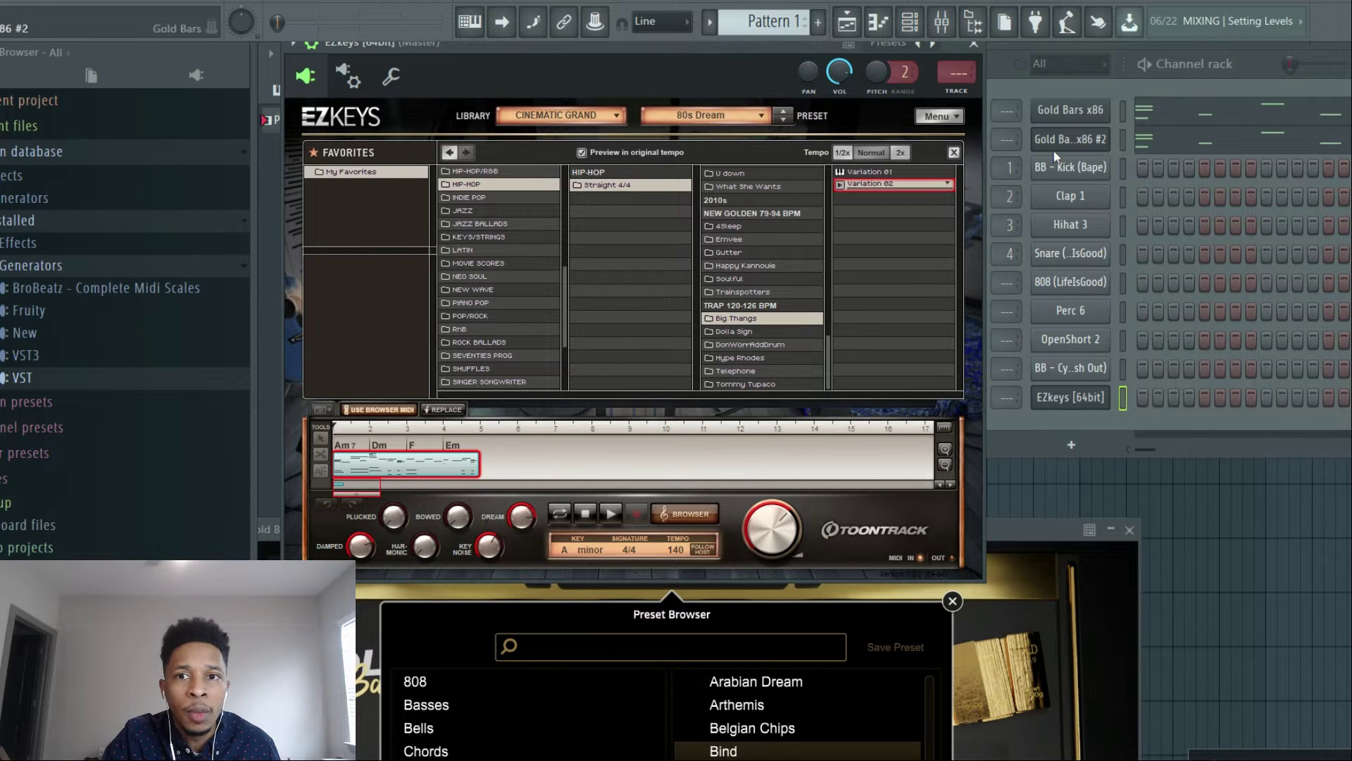
- Clone Gold Bars x86 #2, load the Lambo preset from the Keys category in the clone, and move its window clear of EZkeys
right_click(1076, 133)
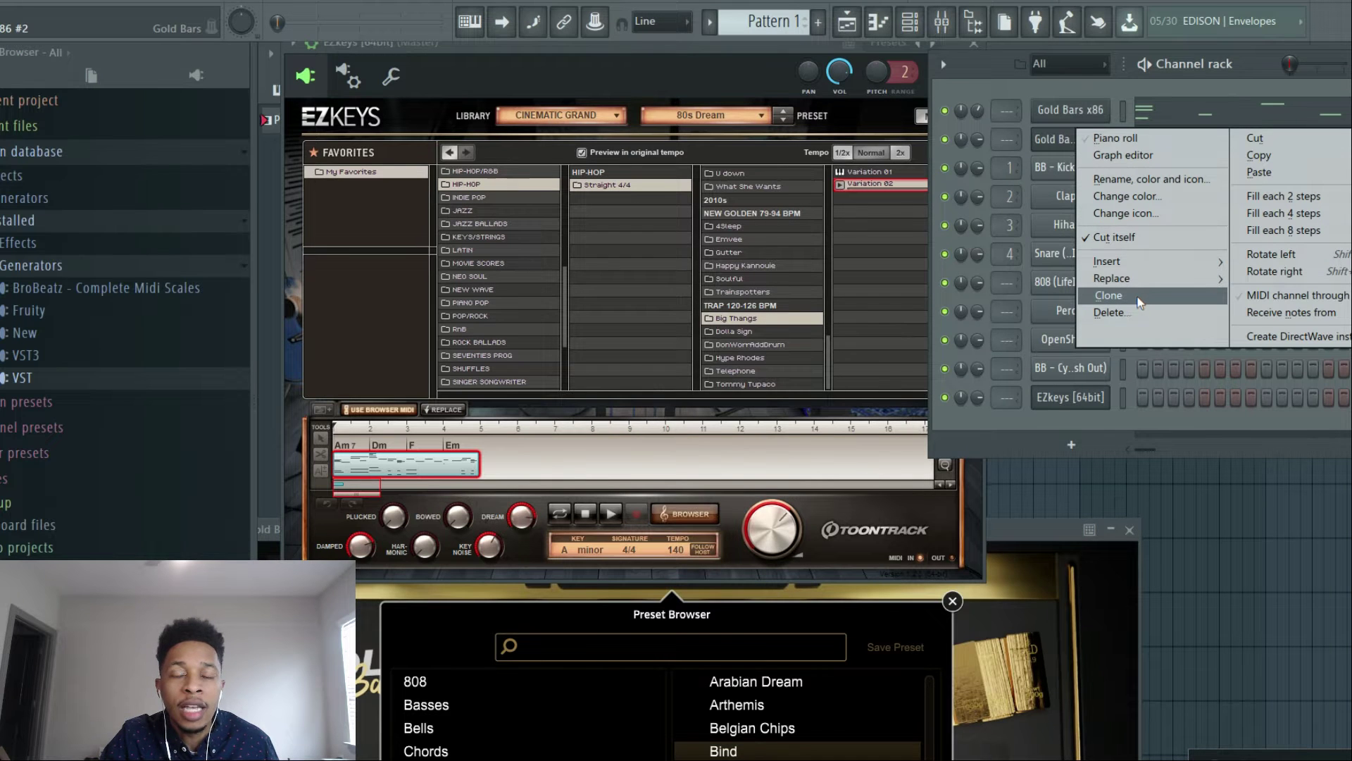
left_click(1110, 296)
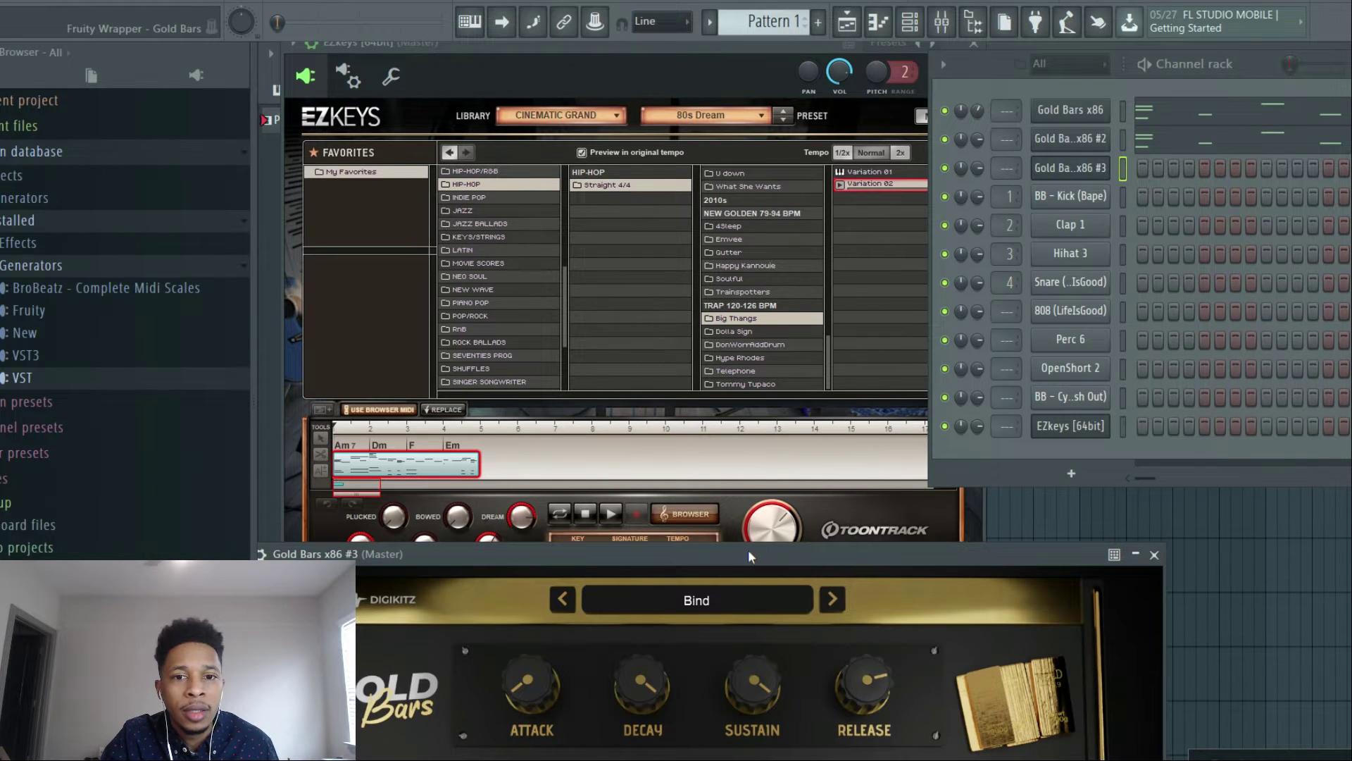
left_click_drag(748, 553, 793, 255)
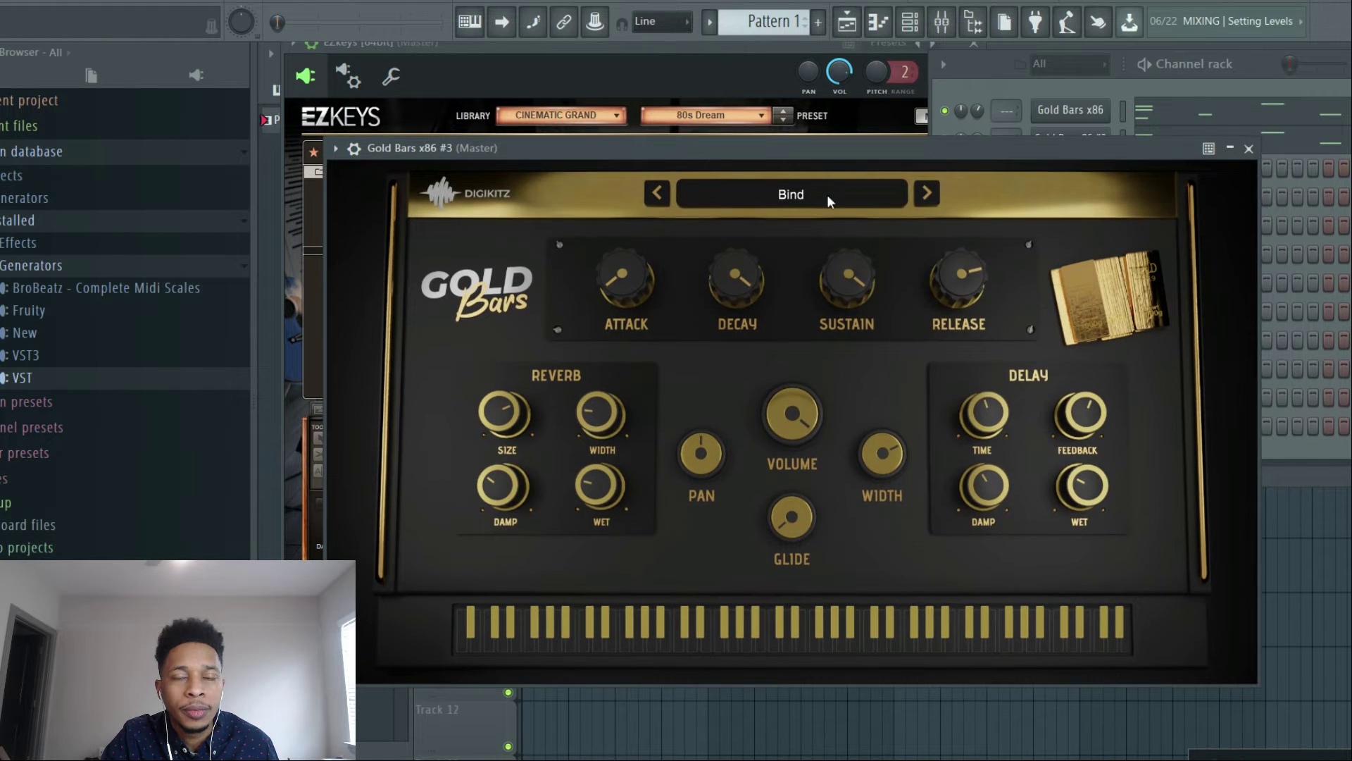
left_click(817, 195)
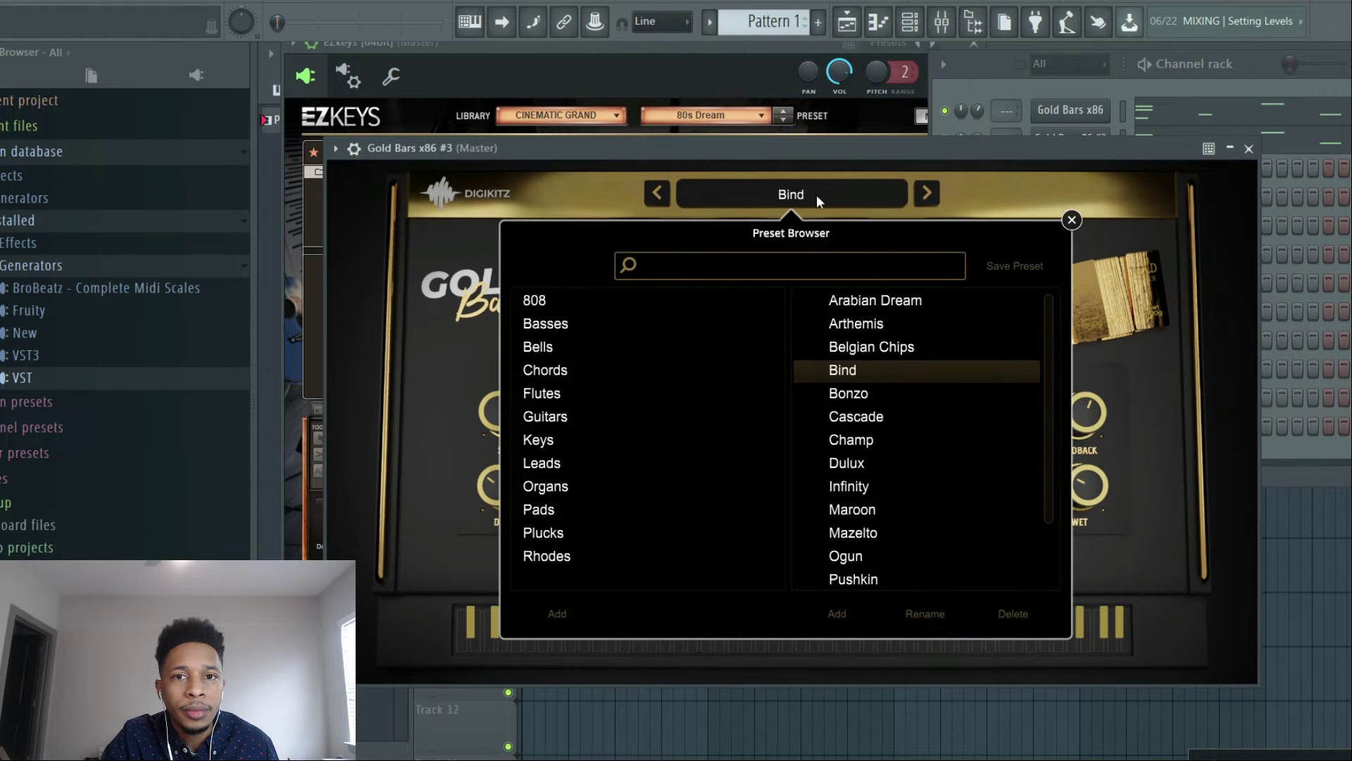
left_click(571, 438)
left_click(869, 420)
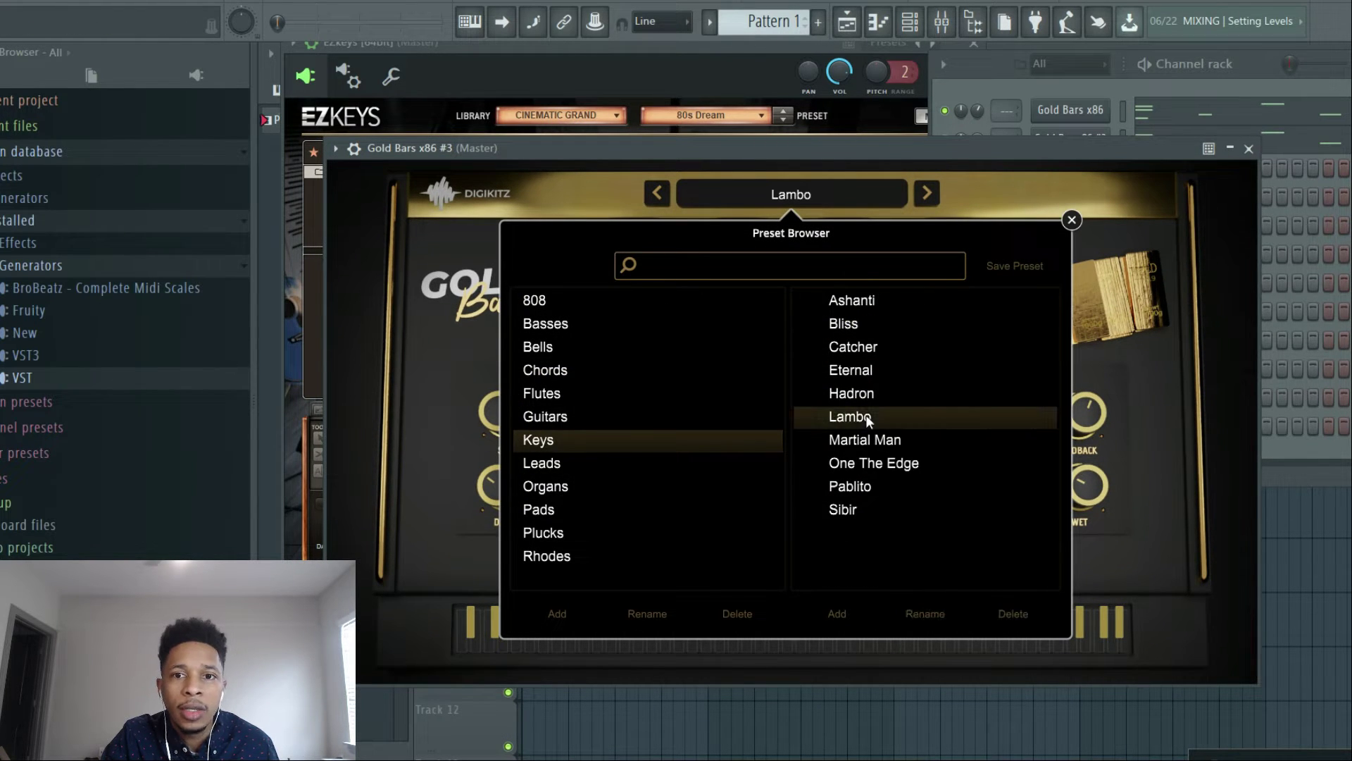
left_click_drag(909, 138, 606, 591)
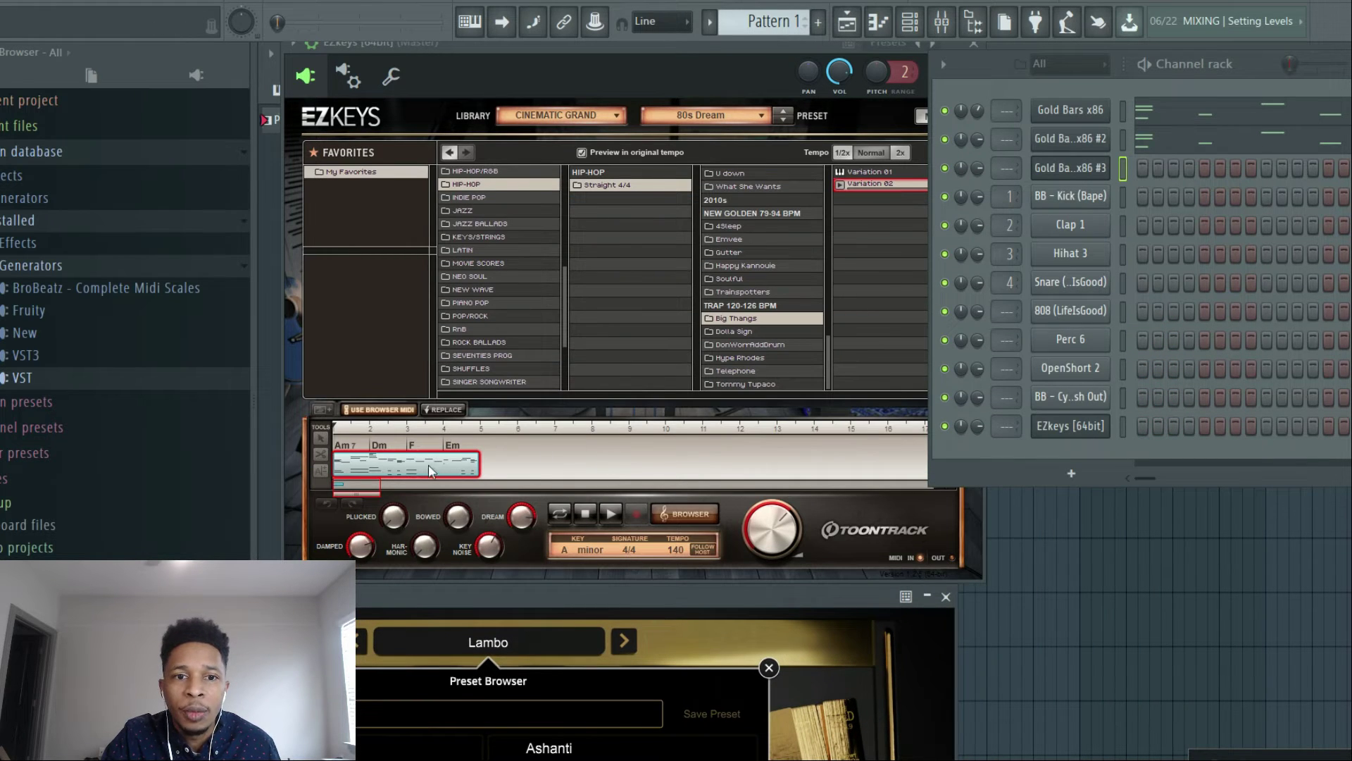
- Transfer the new chord block's notes to Gold Bars x86 #3 and play the pattern with the other two Gold Bars channels muted
left_click(486, 428)
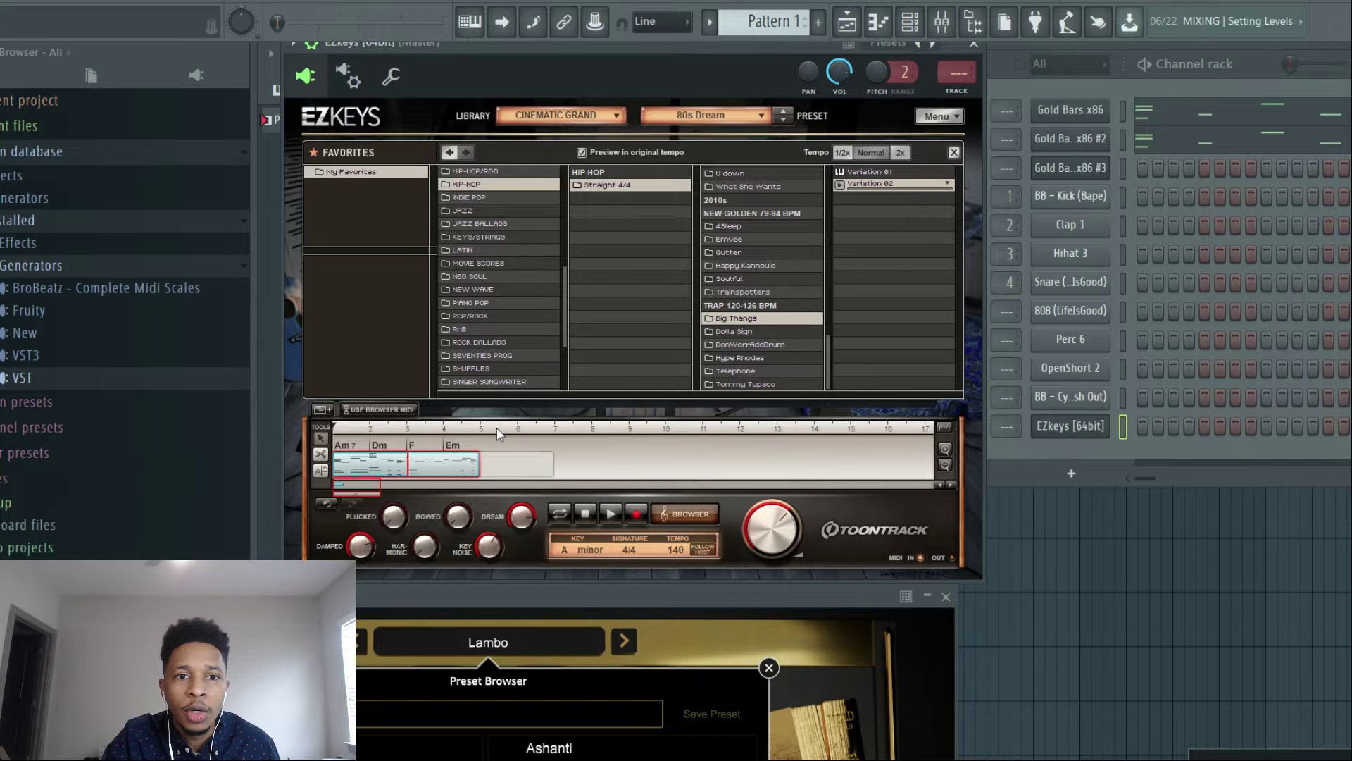
left_click(1073, 168)
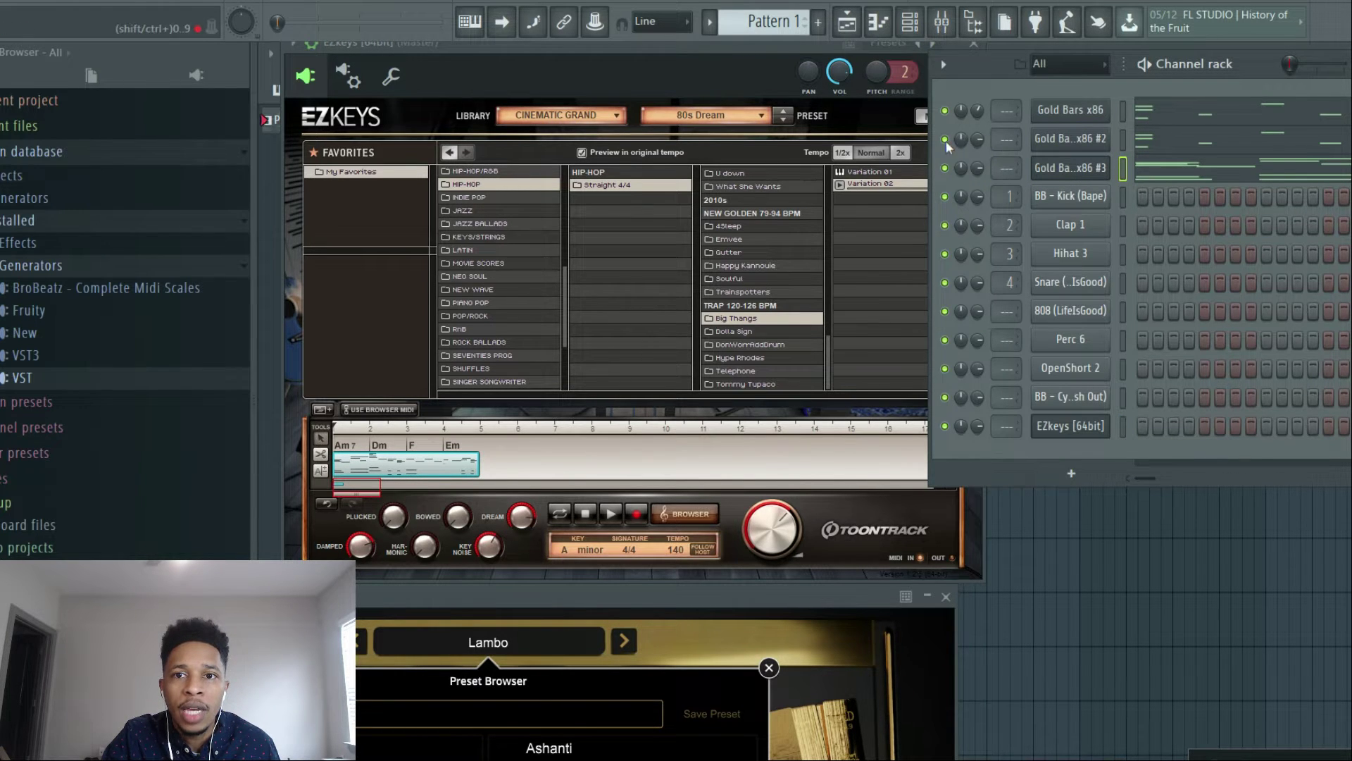
key("space")
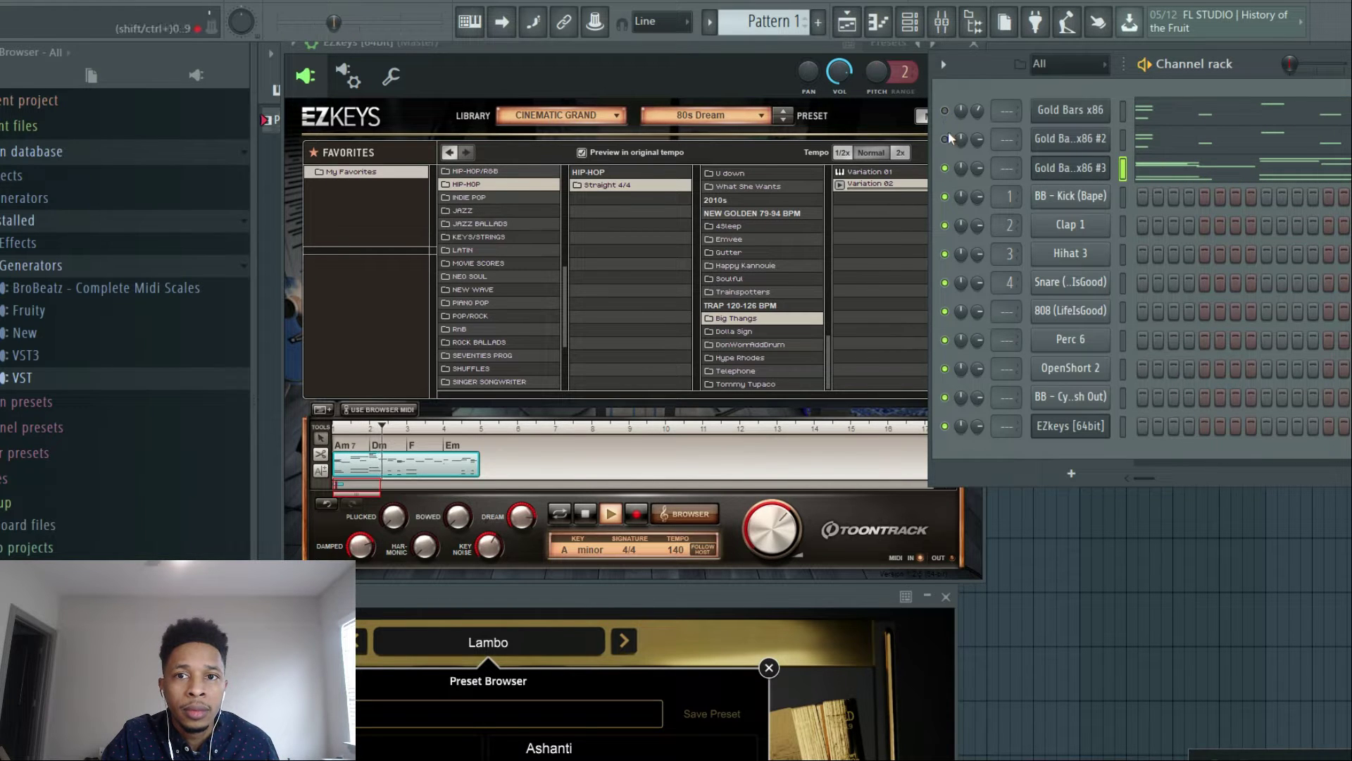
- Lower the four highest notes of Gold Bars x86 #3 (G7, A7, D8 and F8) by one octave and play the result
left_click(1195, 169)
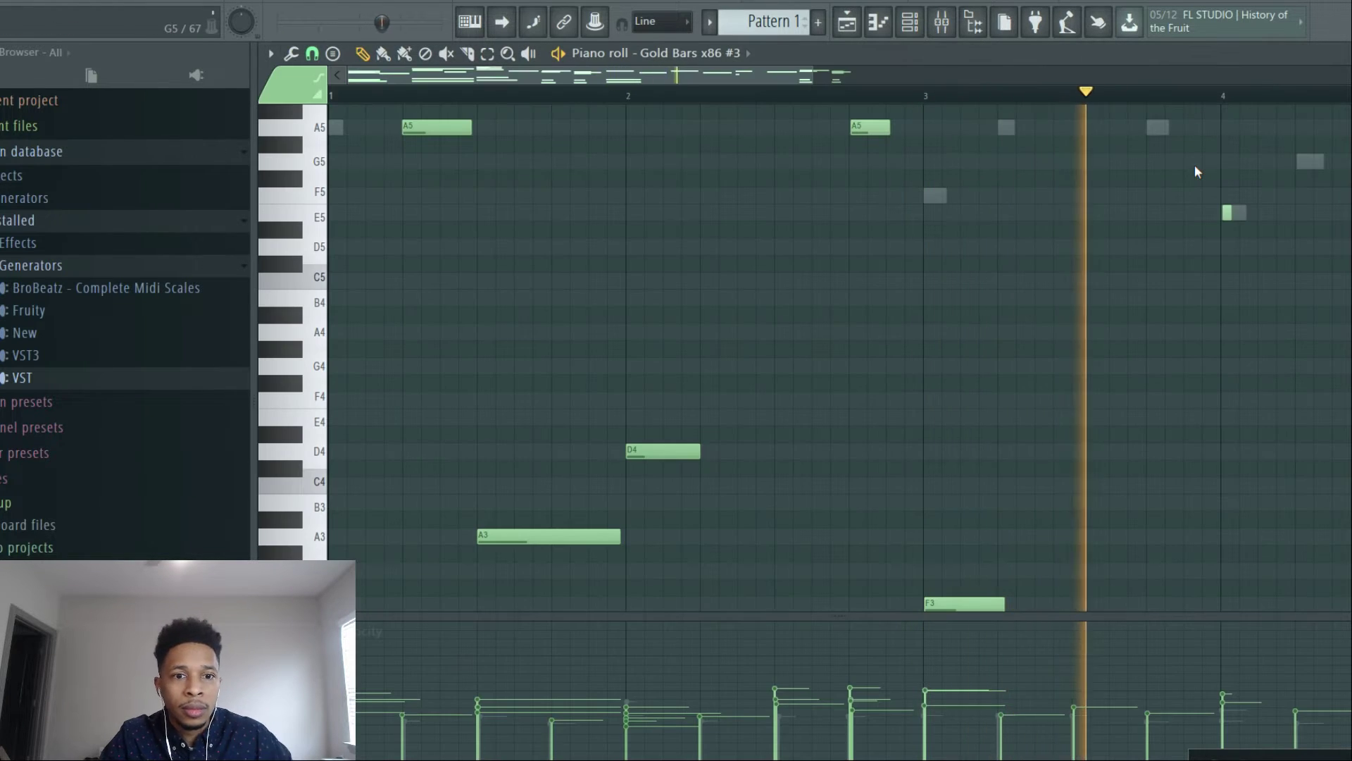
scroll(818, 298, "up", 10)
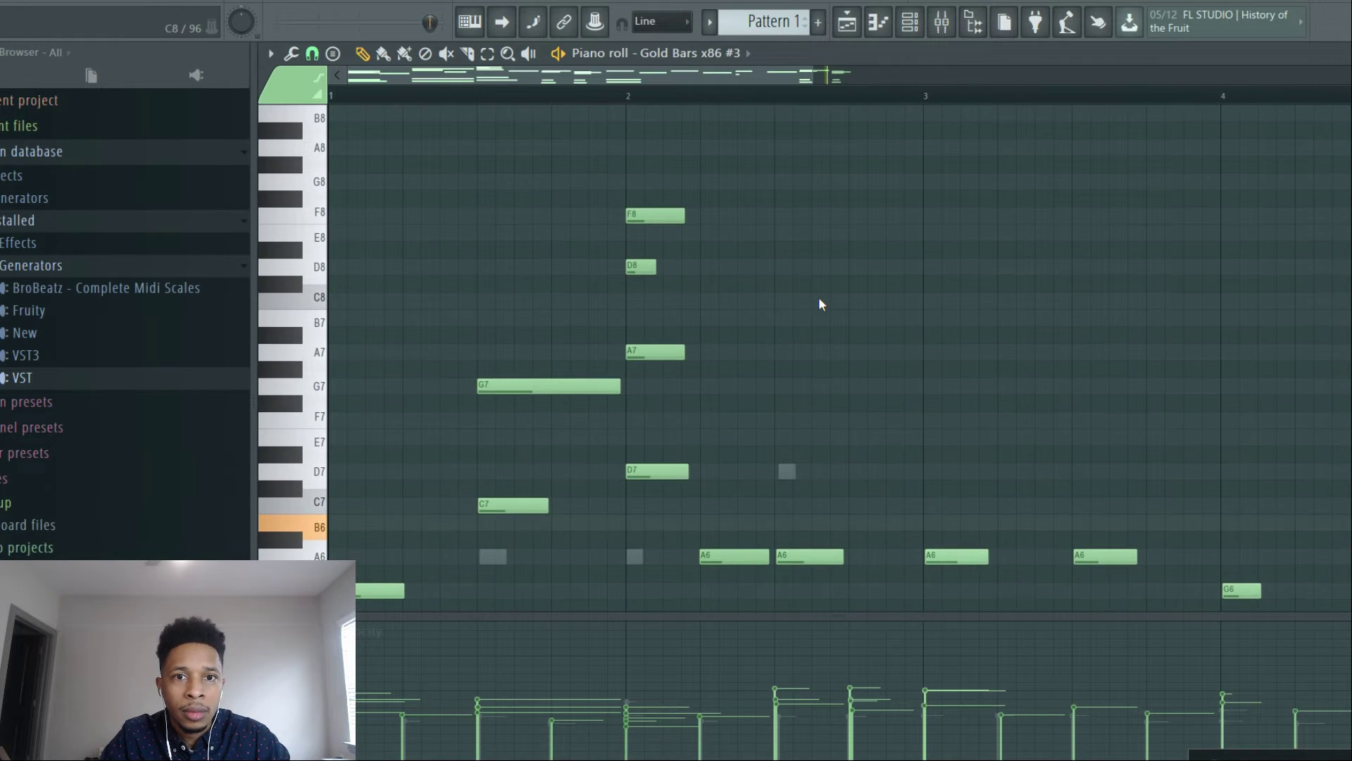
key("space")
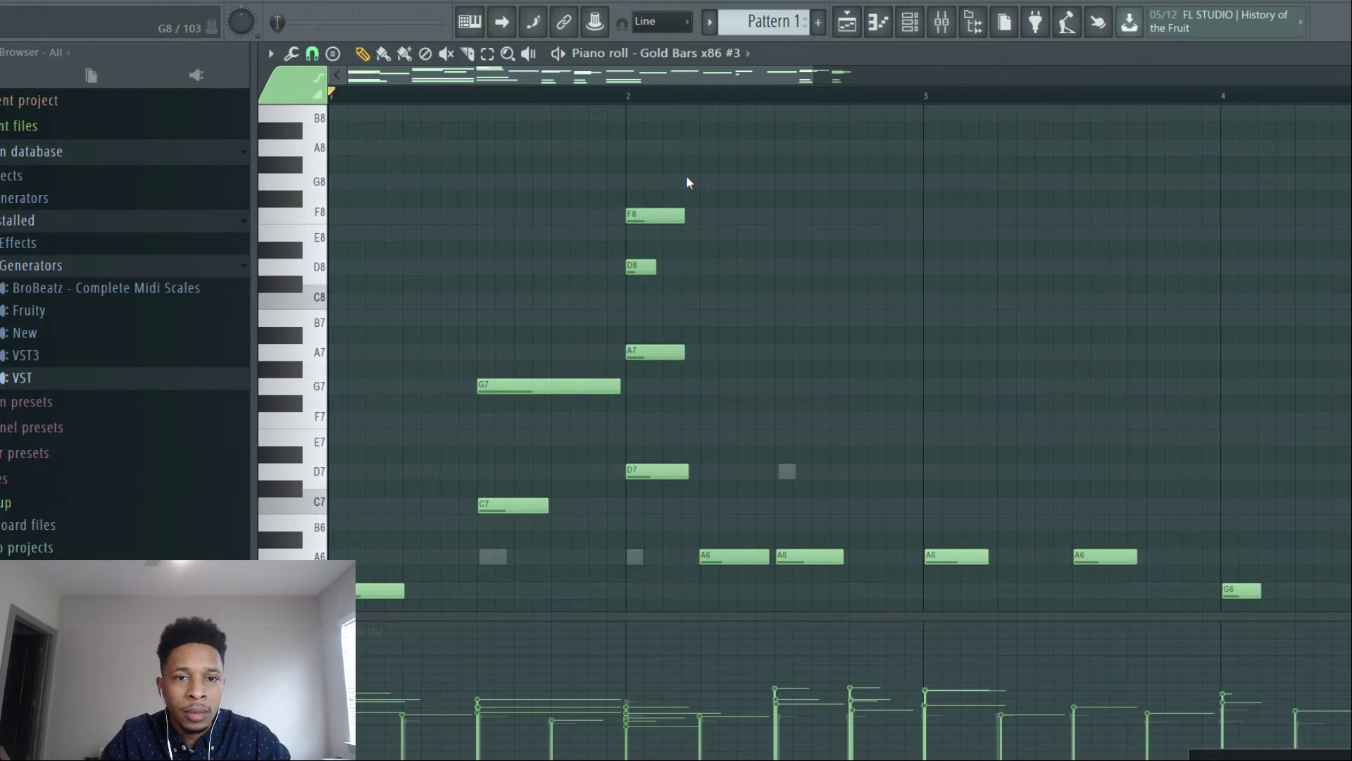
left_click_drag(395, 206, 777, 399)
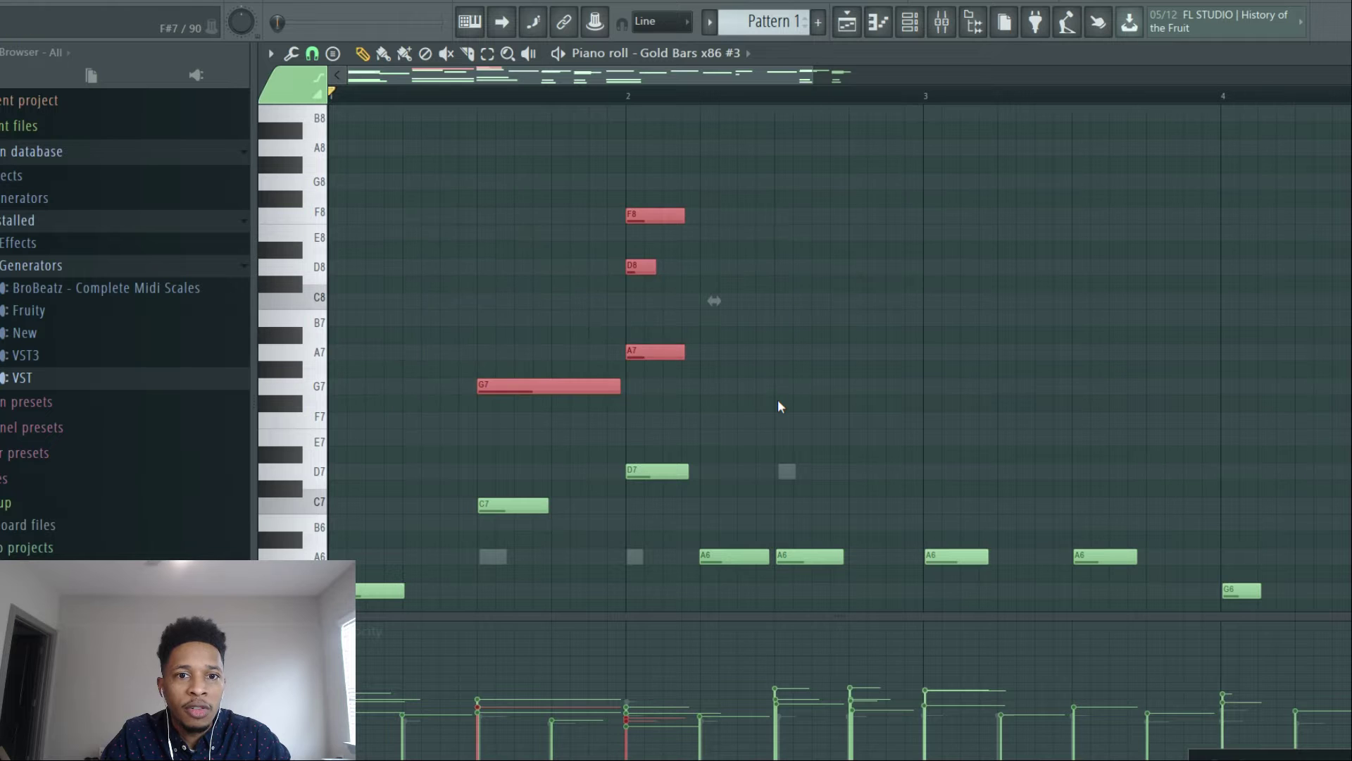
key("ctrl+Down")
key("space")
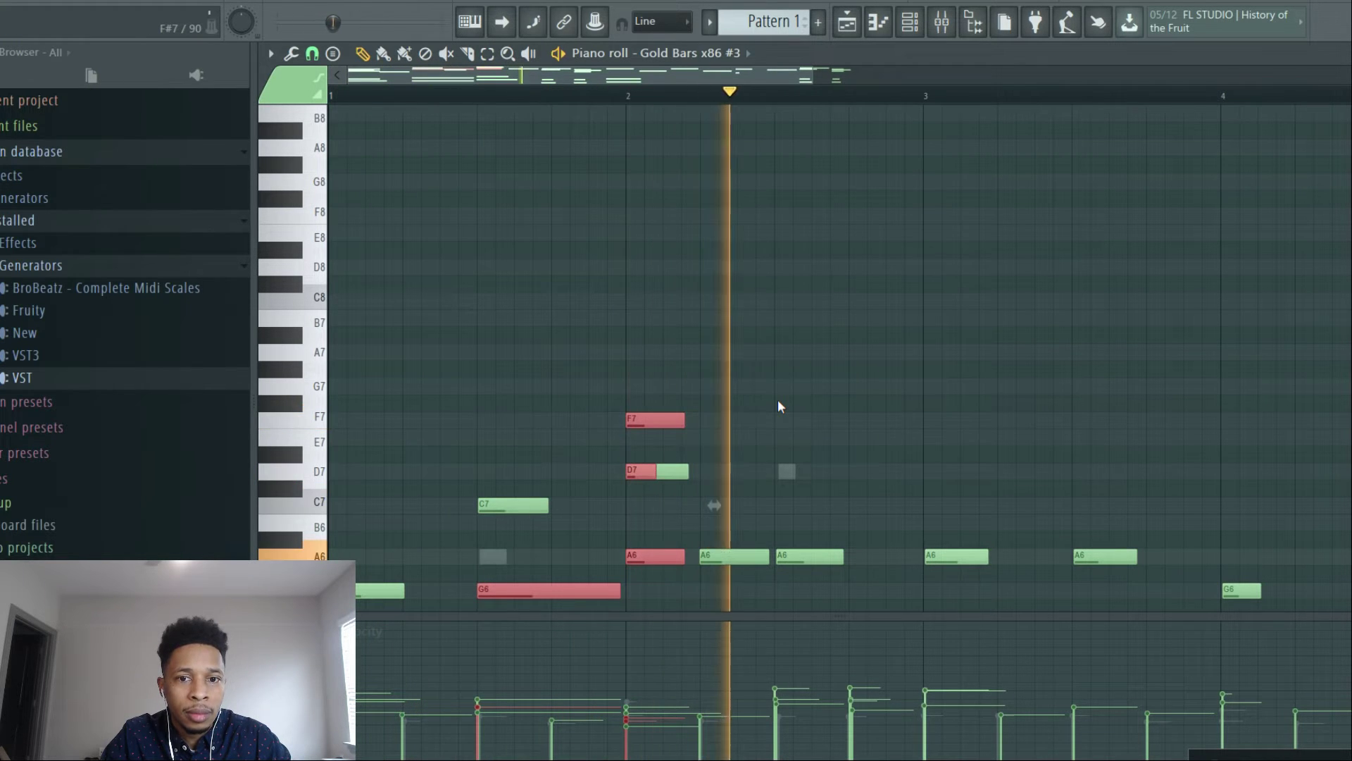
- Unmute Gold Bars x86 #2 and Gold Bars x86 during playback to hear all three layers, and stop the pattern
key("F6")
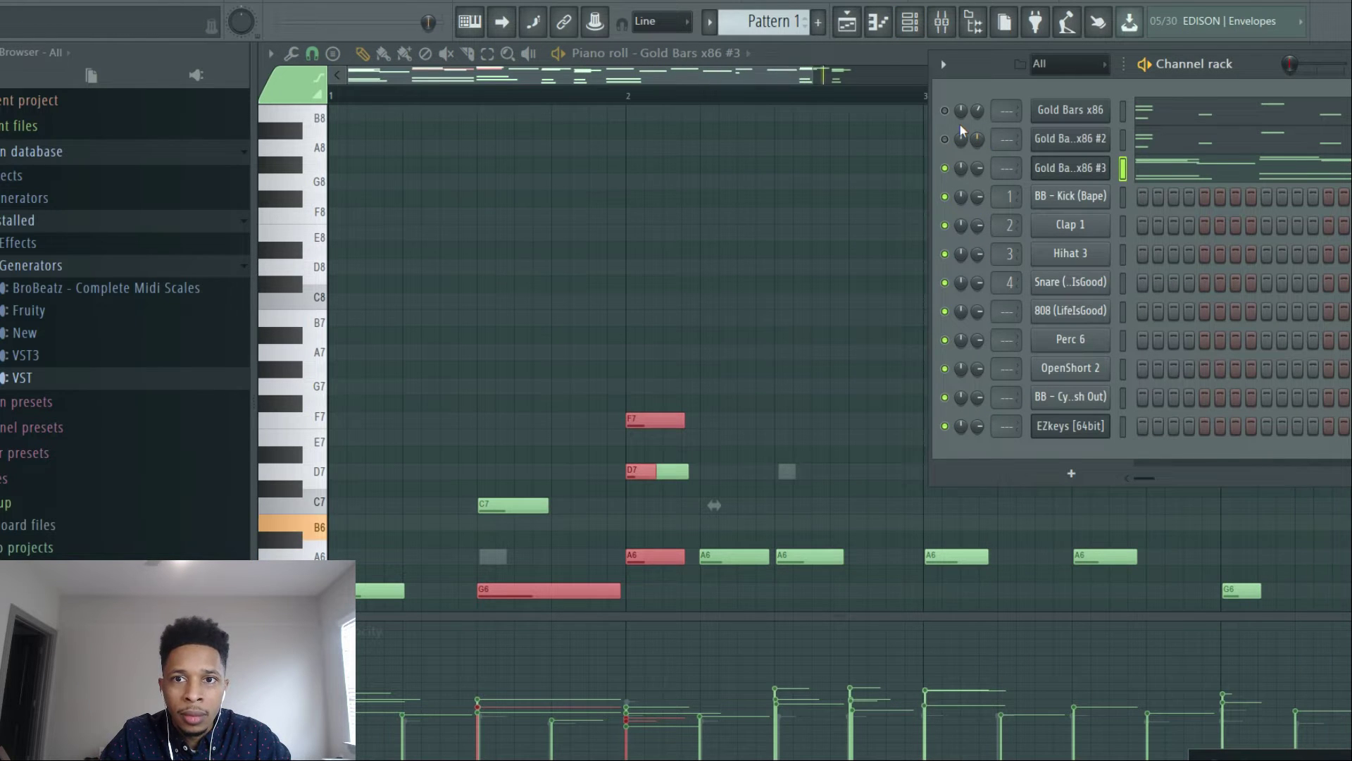
left_click(946, 139)
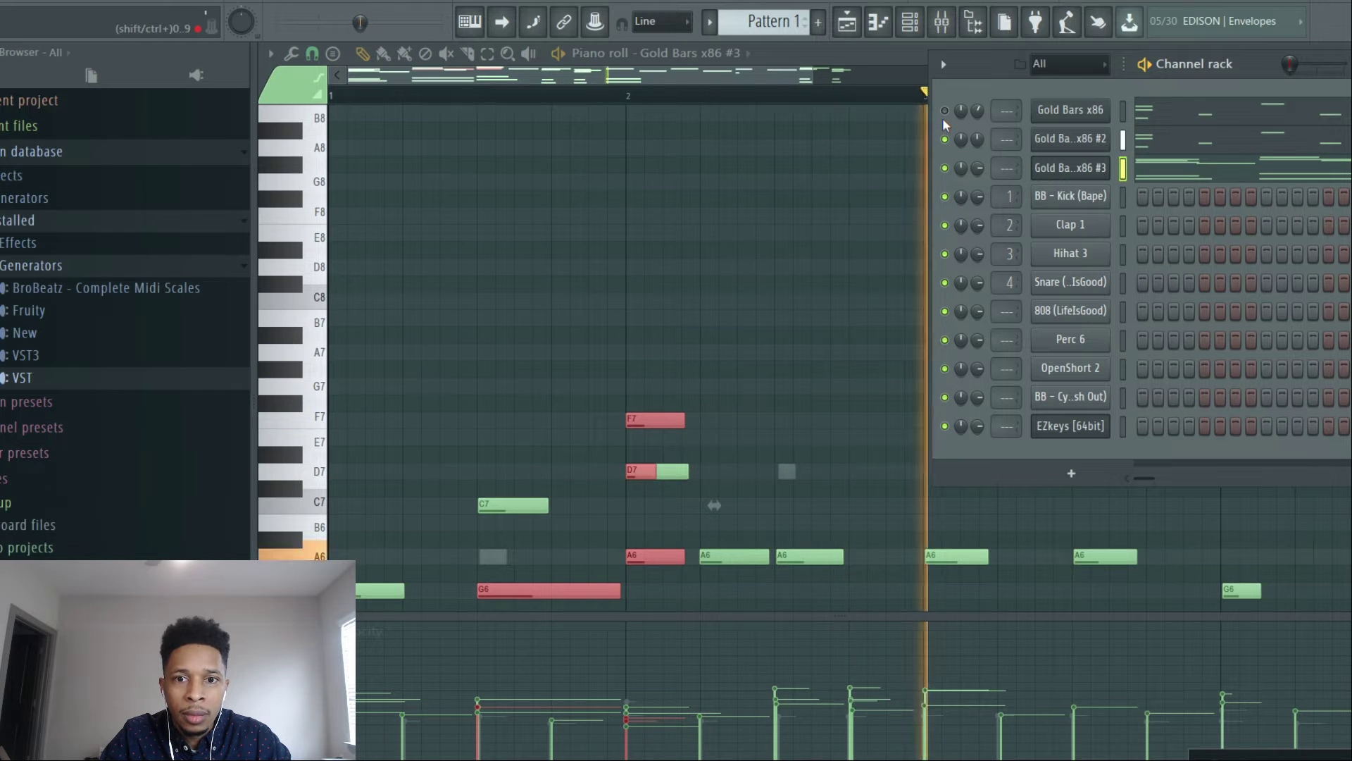
left_click(943, 111)
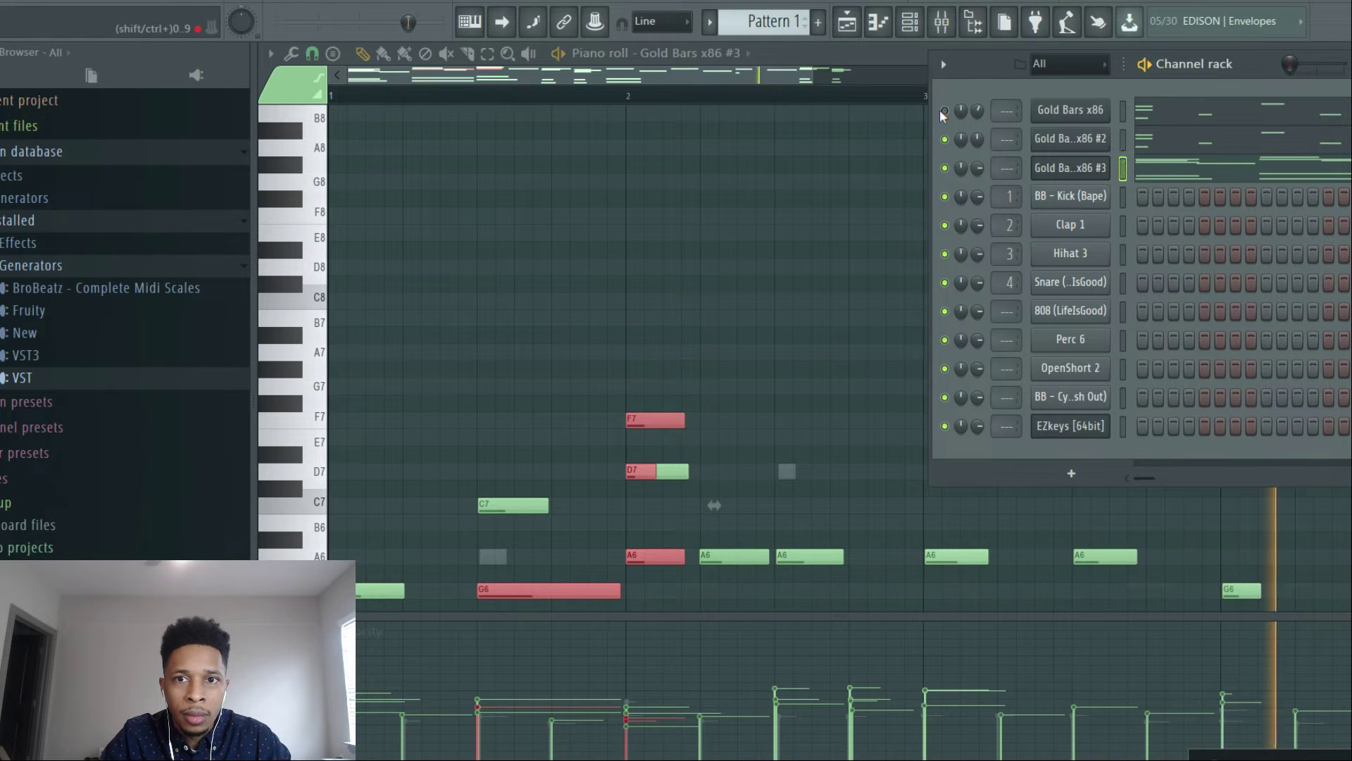
key("space")
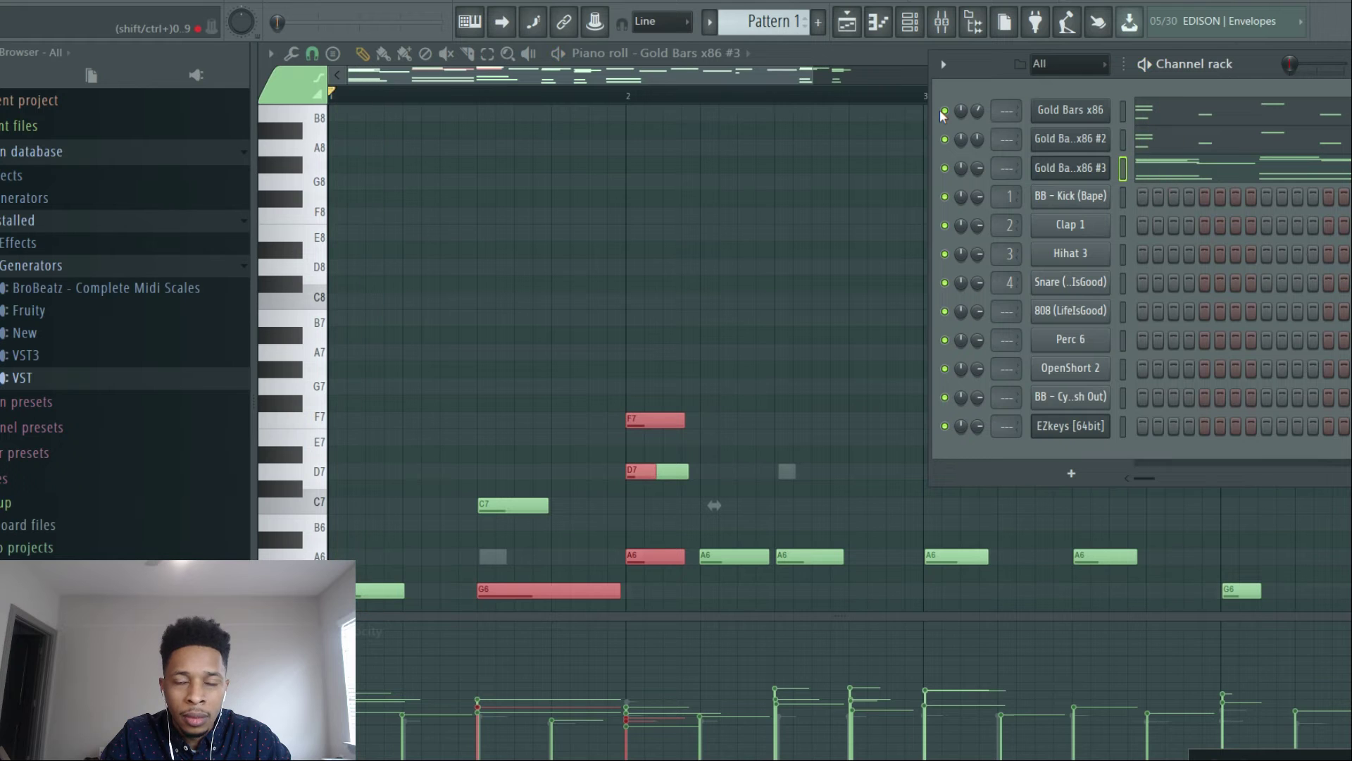
- Copy the notes of Gold Bars x86 #3 into the EZkeys channel
right_click(1053, 171)
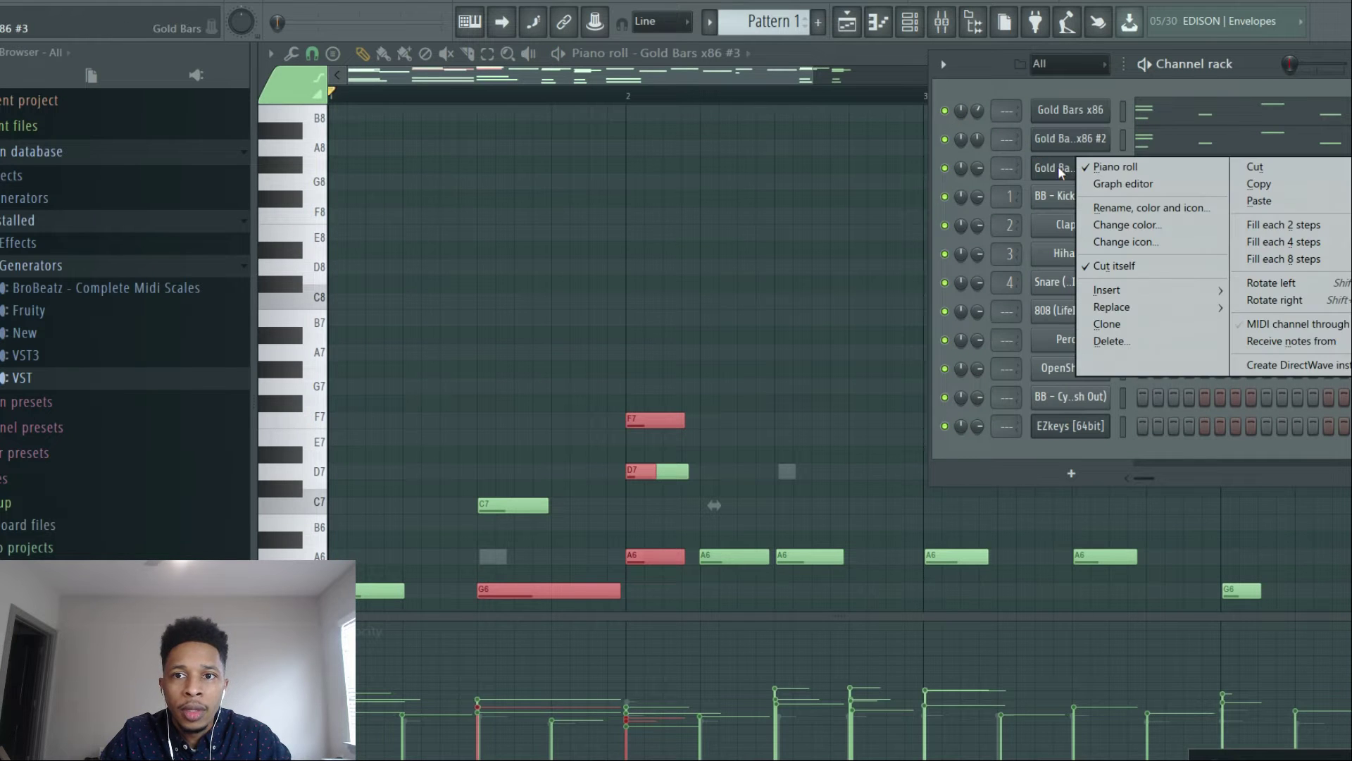
left_click(1257, 186)
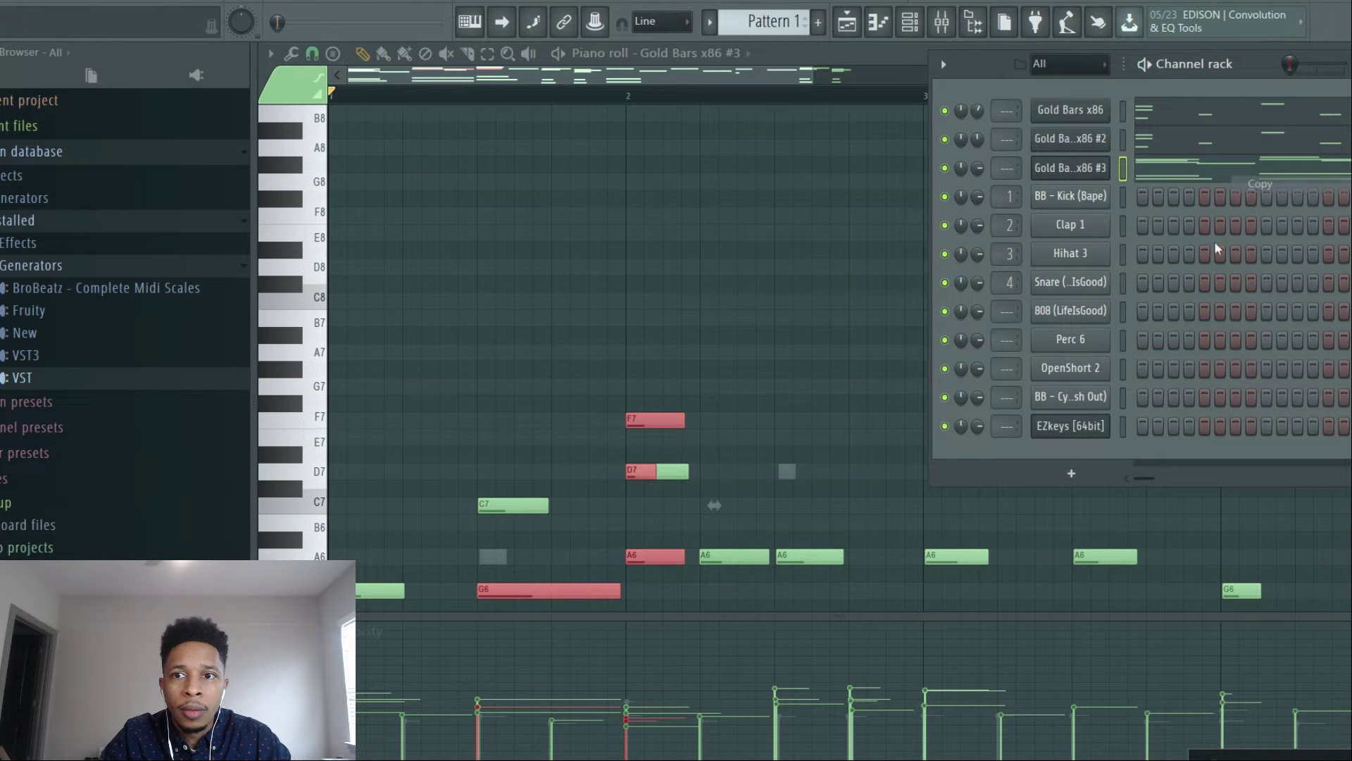
right_click(1057, 428)
left_click(1180, 462)
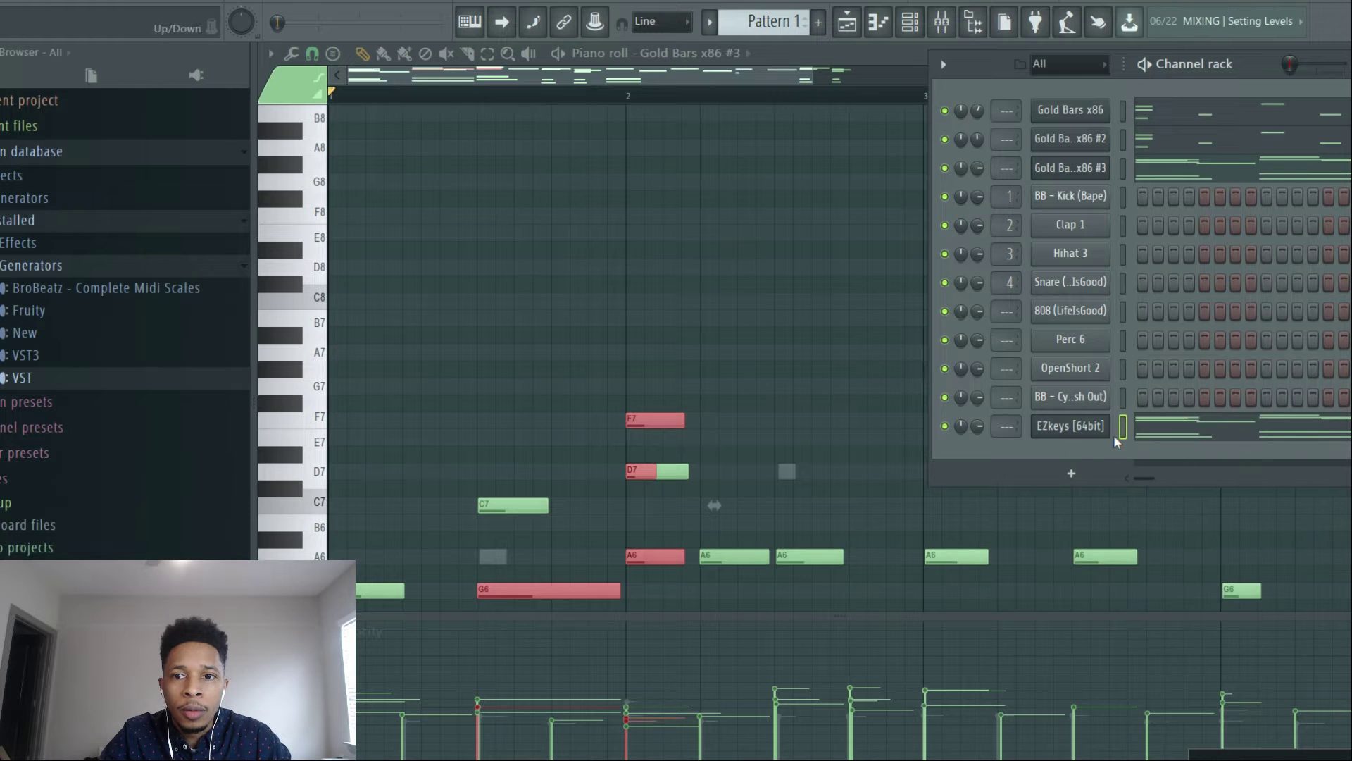
- Move the EZkeys channel up the channel rack to directly below Gold Bars x86 #3
key("alt+Up")
key("alt+Up")
key("alt+Up")
key("alt+Up")
key("alt+Up")
key("alt+Up")
key("alt+Up")
key("alt+Up")
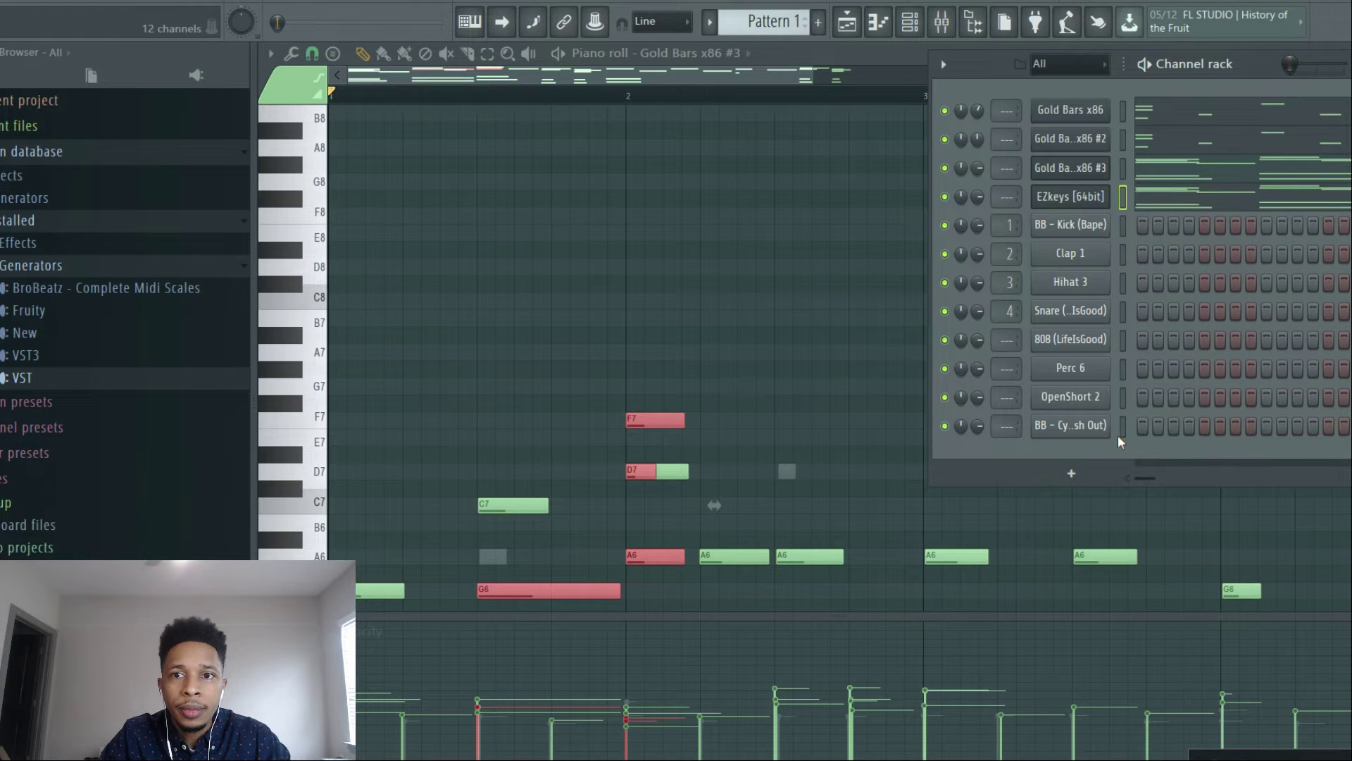
- Play all four melodic layers together, stop playback, and view the low notes of Gold Bars x86 #3 across all four bars
key("space")
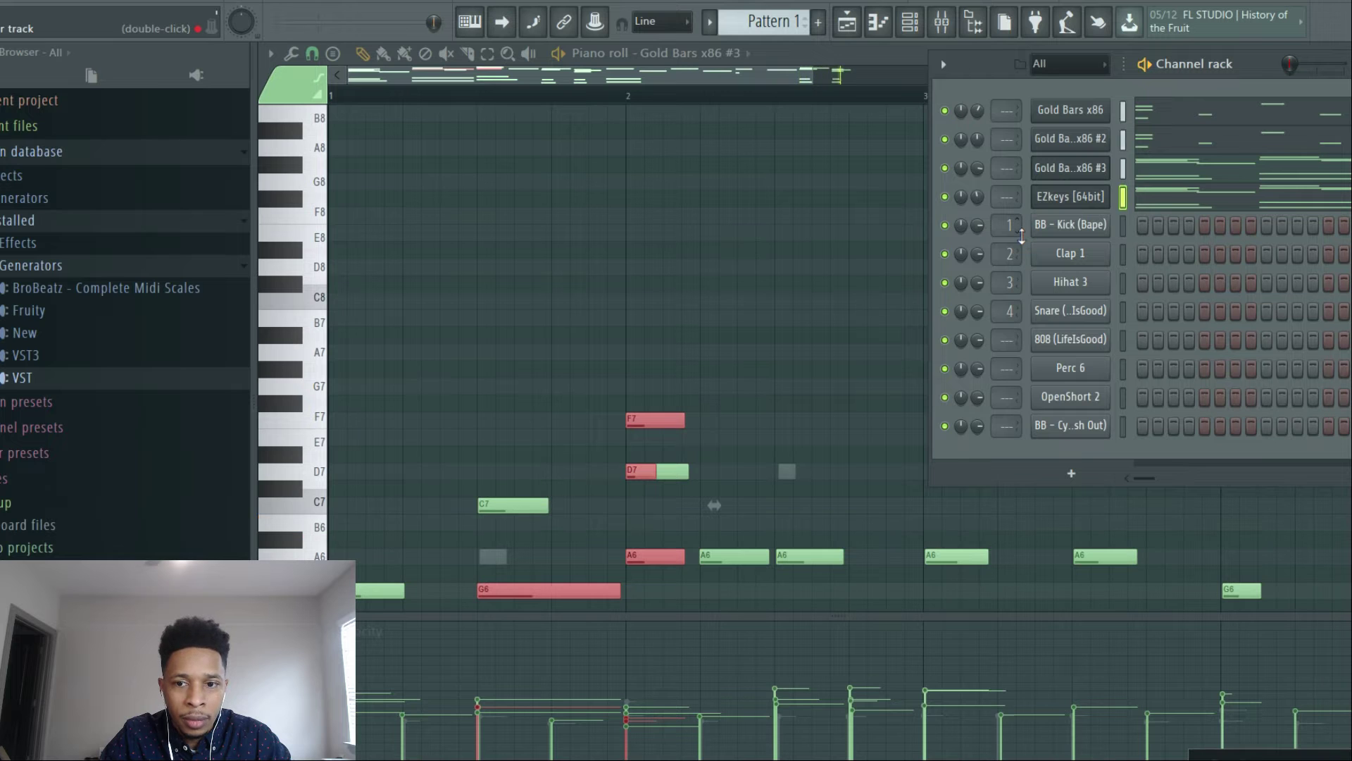
key("space")
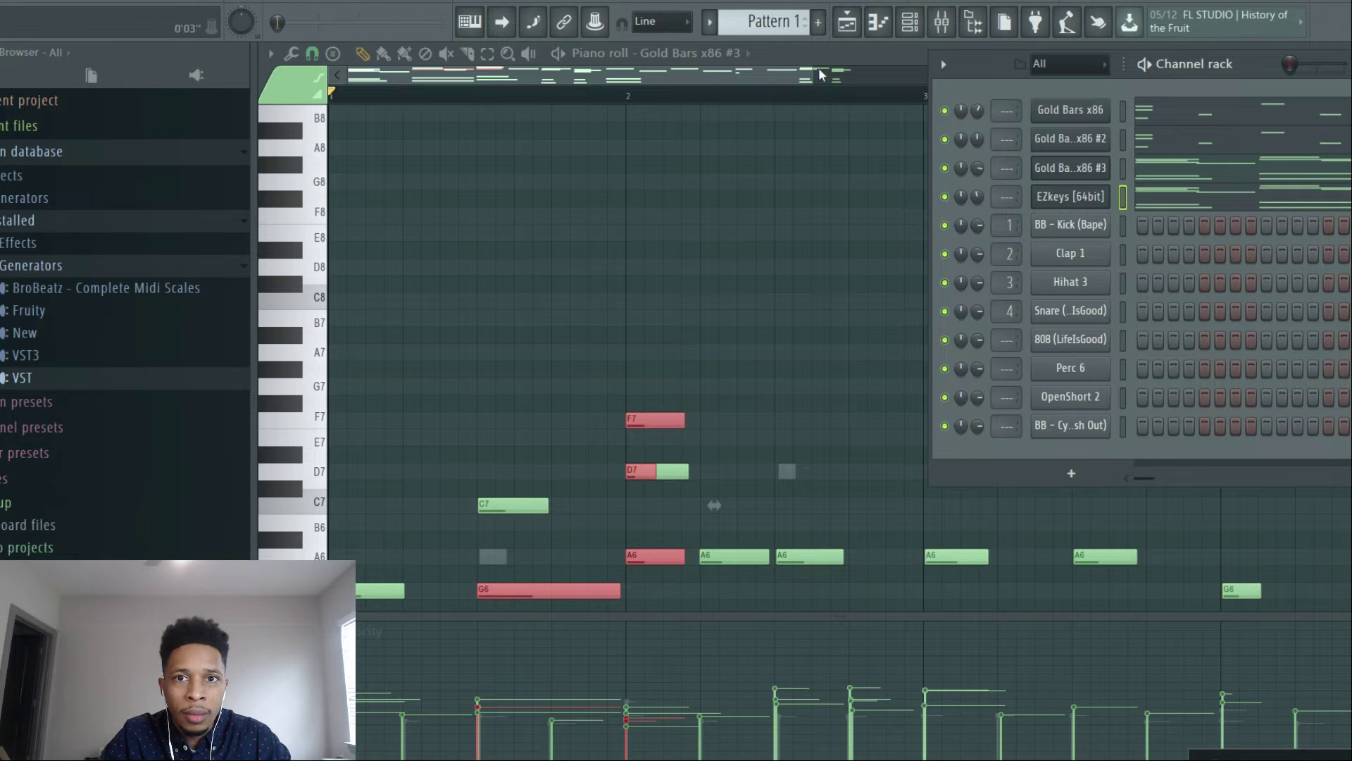
left_click_drag(823, 71, 1079, 67)
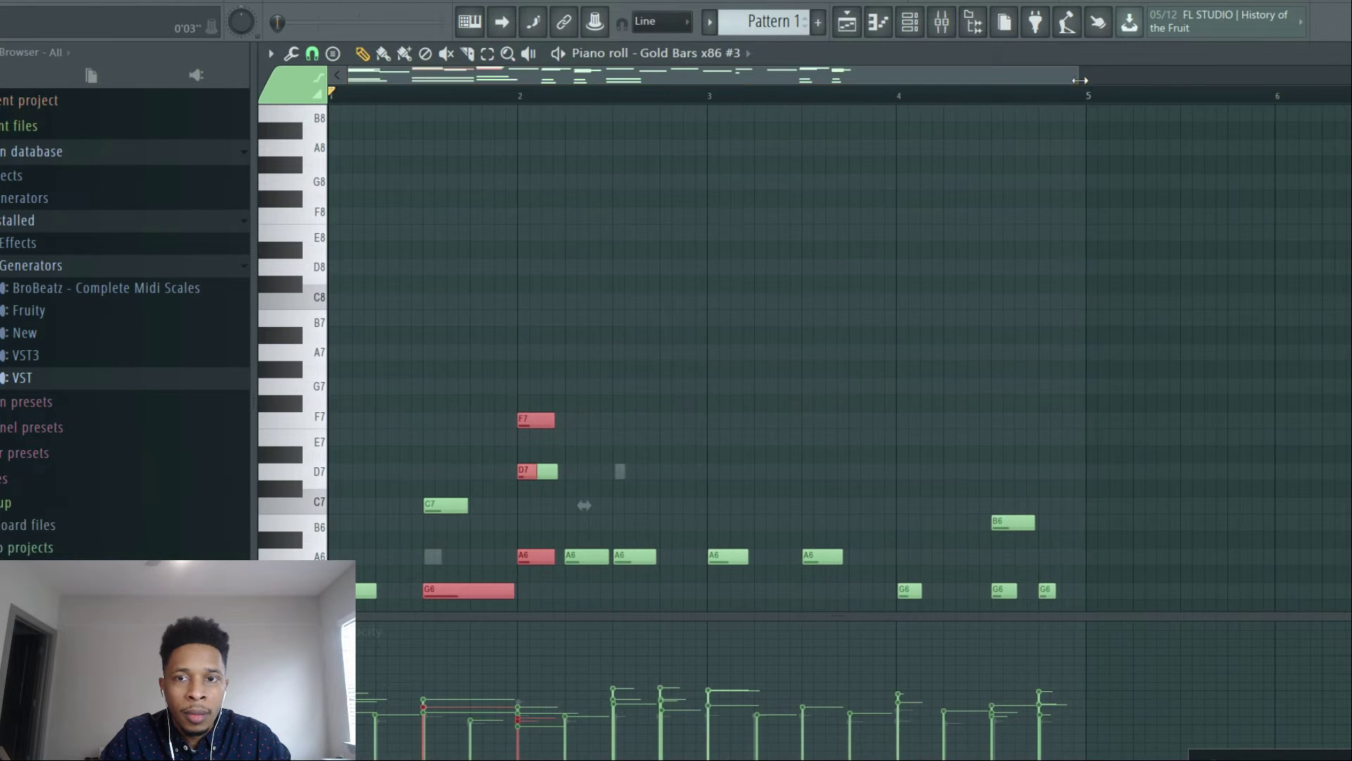
scroll(754, 316, "down", 6)
scroll(754, 317, "down", 6)
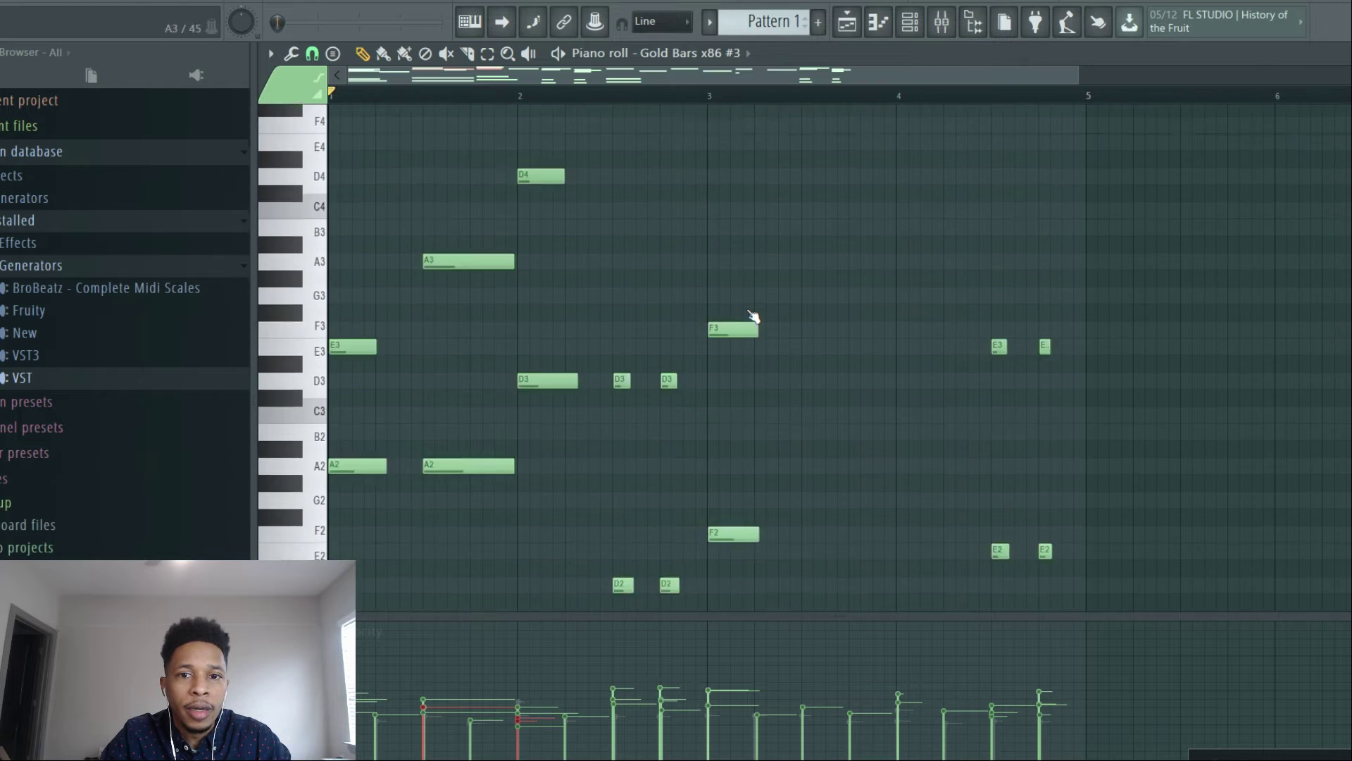
- Fill the Hihat 3 channel with a hit on every second step
key("F6")
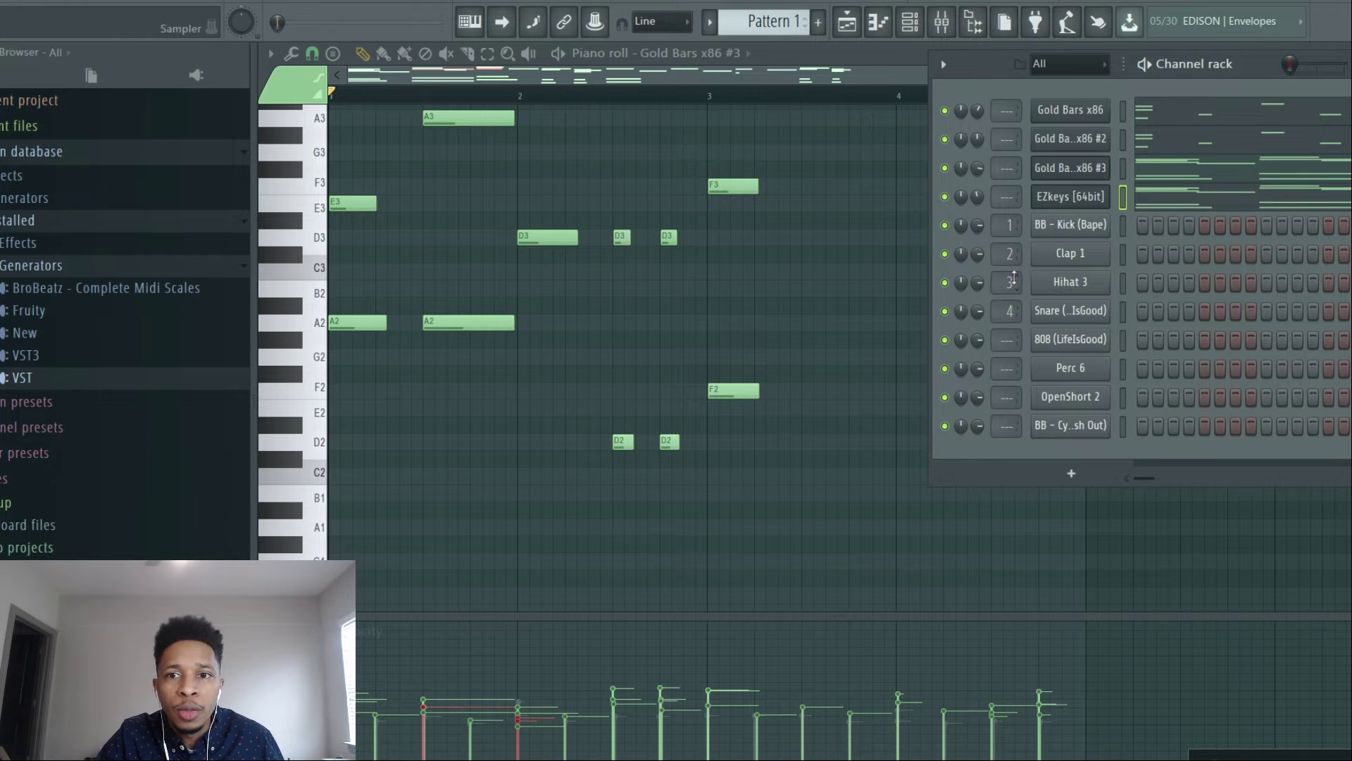
right_click(1054, 284)
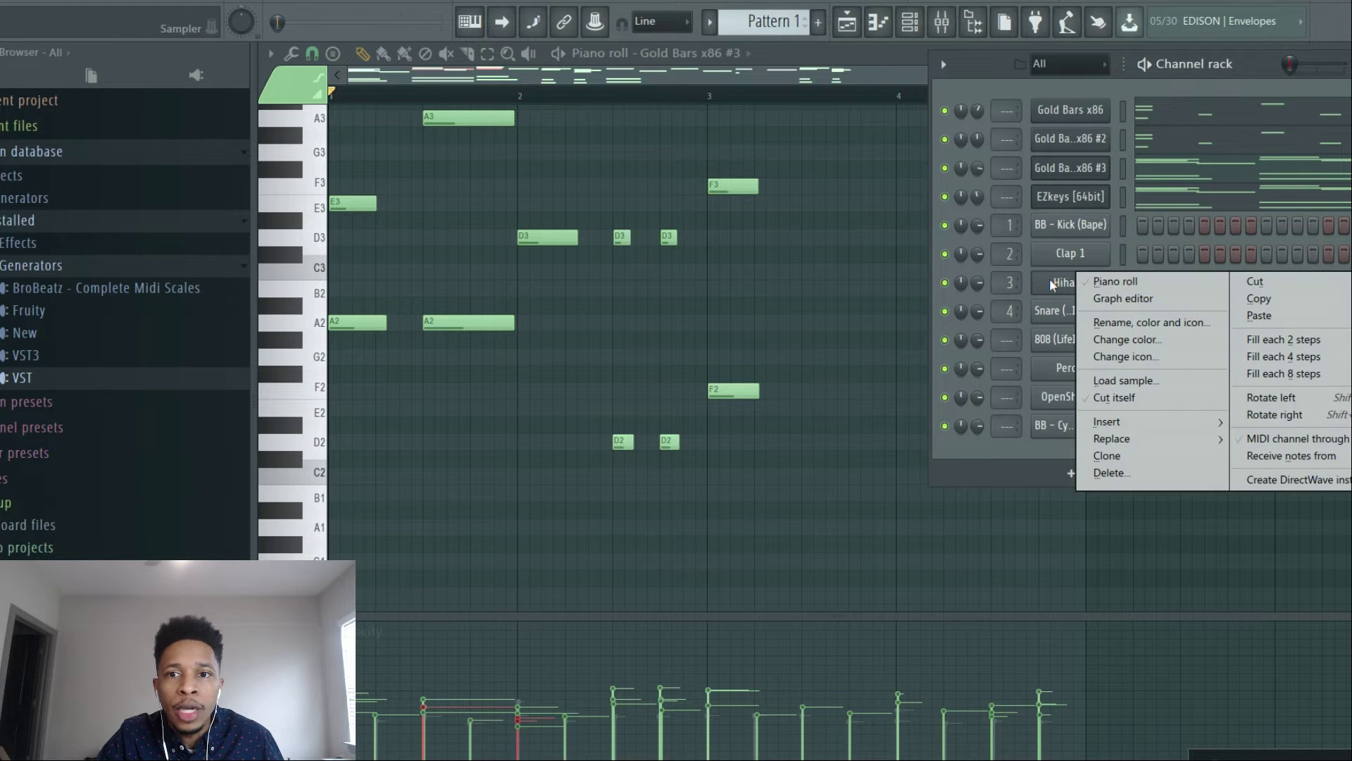
left_click(1278, 341)
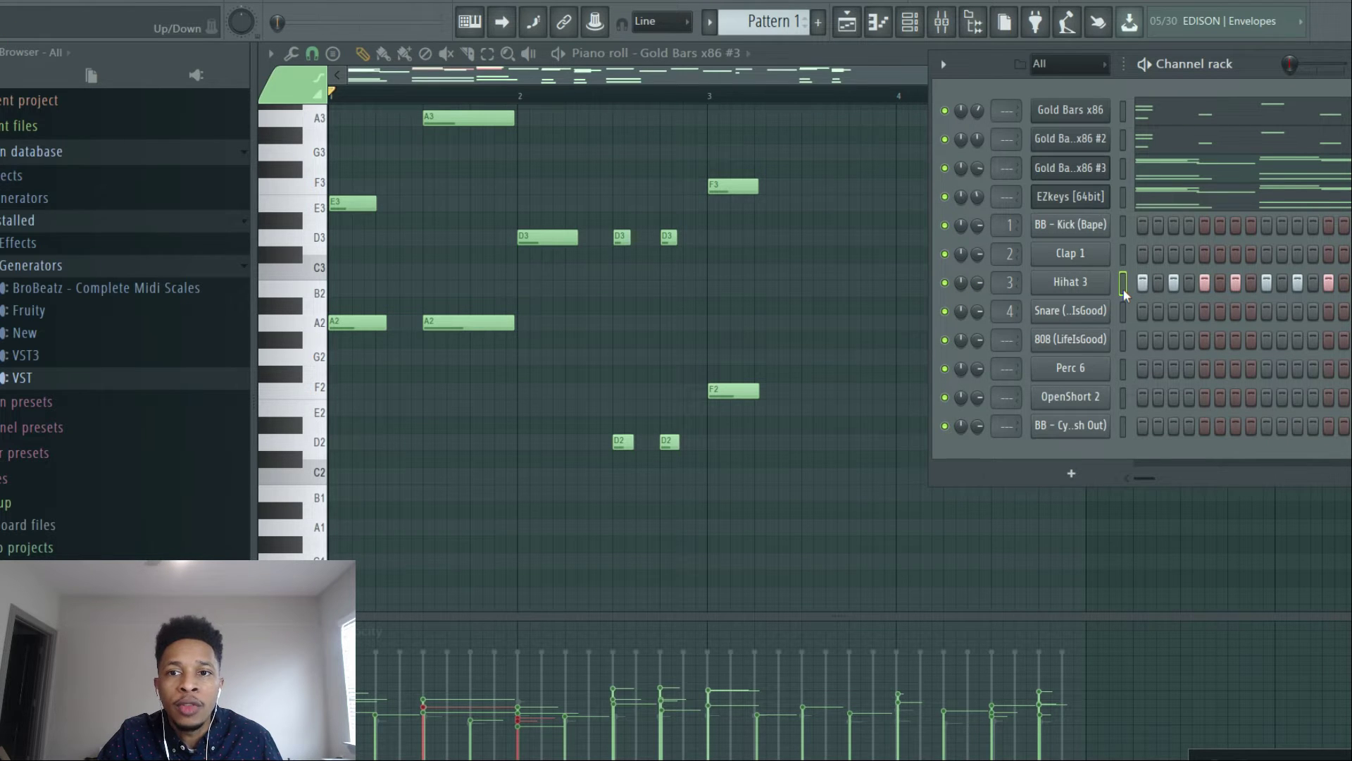
- Lower the velocity of every second Hihat 3 note across the four bars to varied levels around 40%
key("F7")
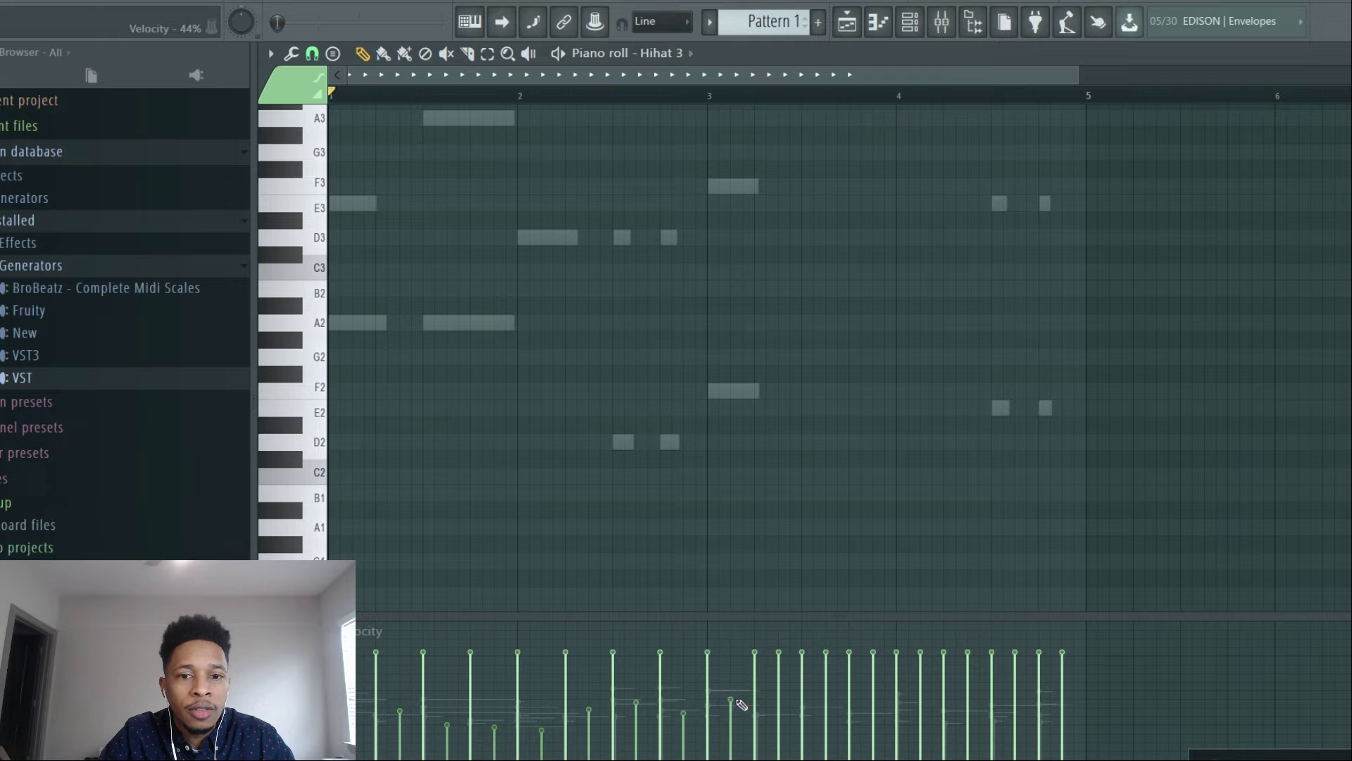
left_click_drag(782, 703, 820, 705)
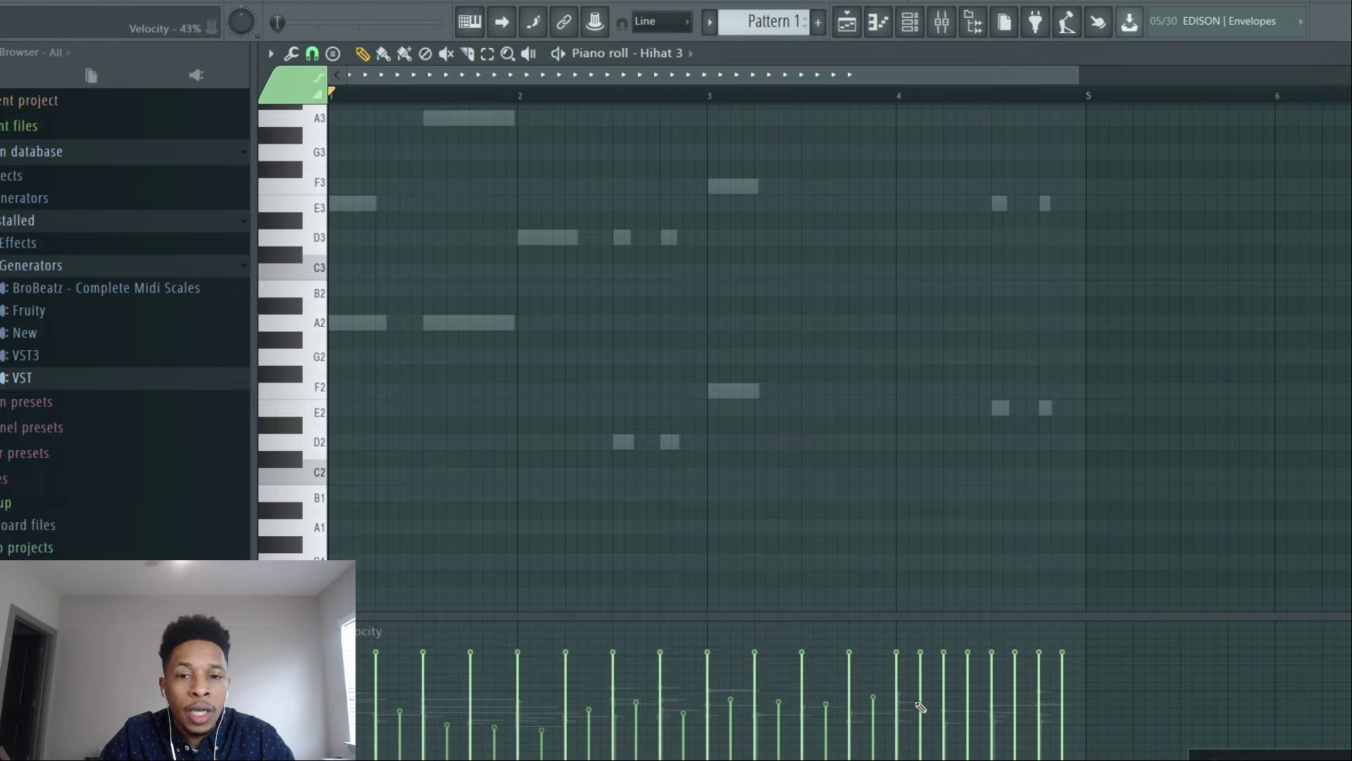
left_click(975, 704)
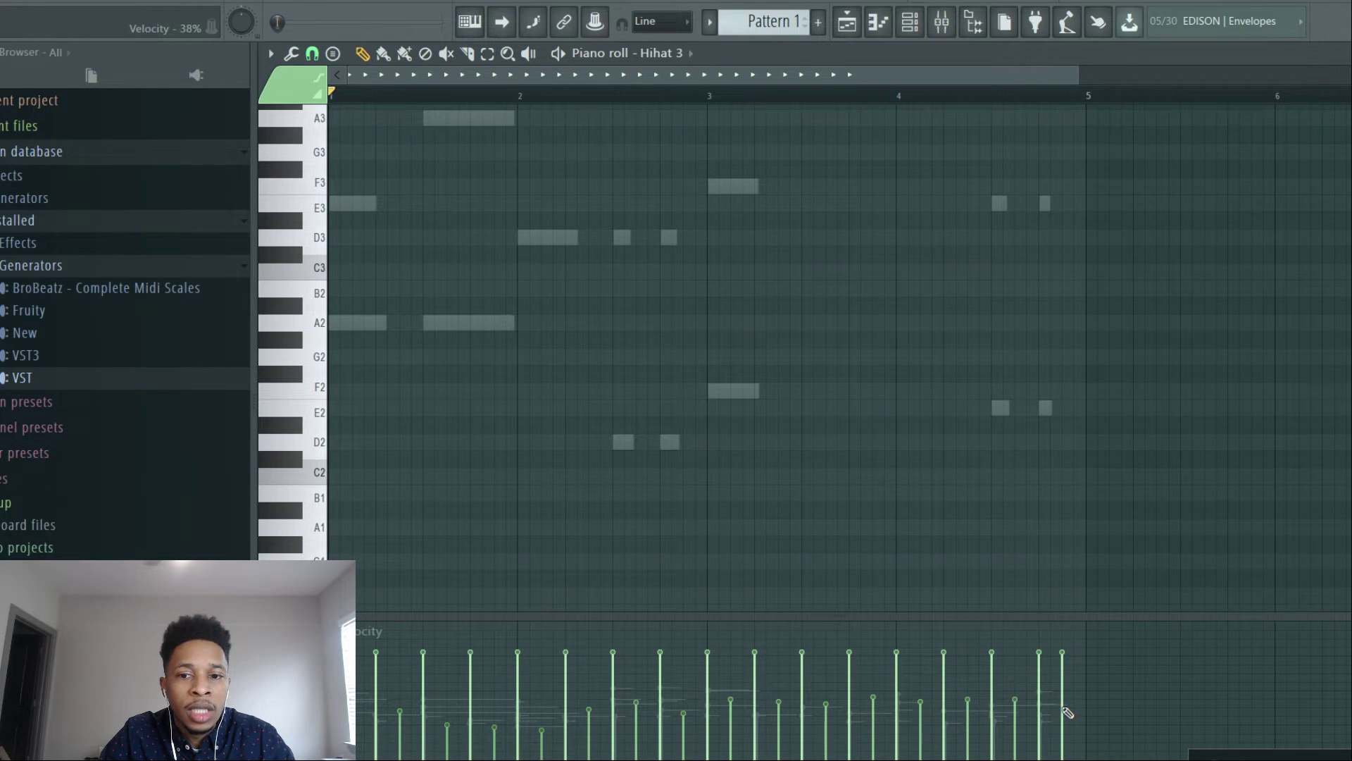
- Add three extra Hihat 3 notes in bar 1: D5 near the start, and A4 and G4 near the end
scroll(469, 407, "up", 5)
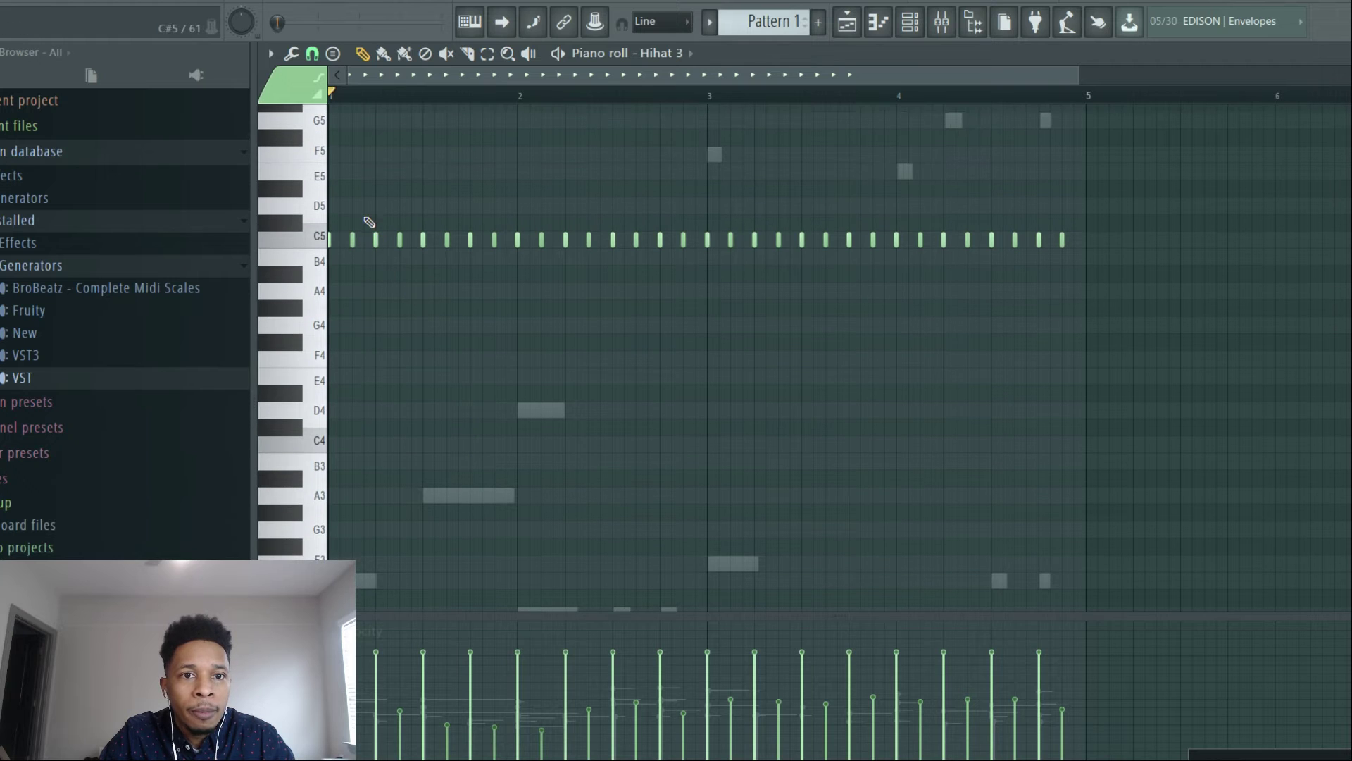
left_click(368, 210)
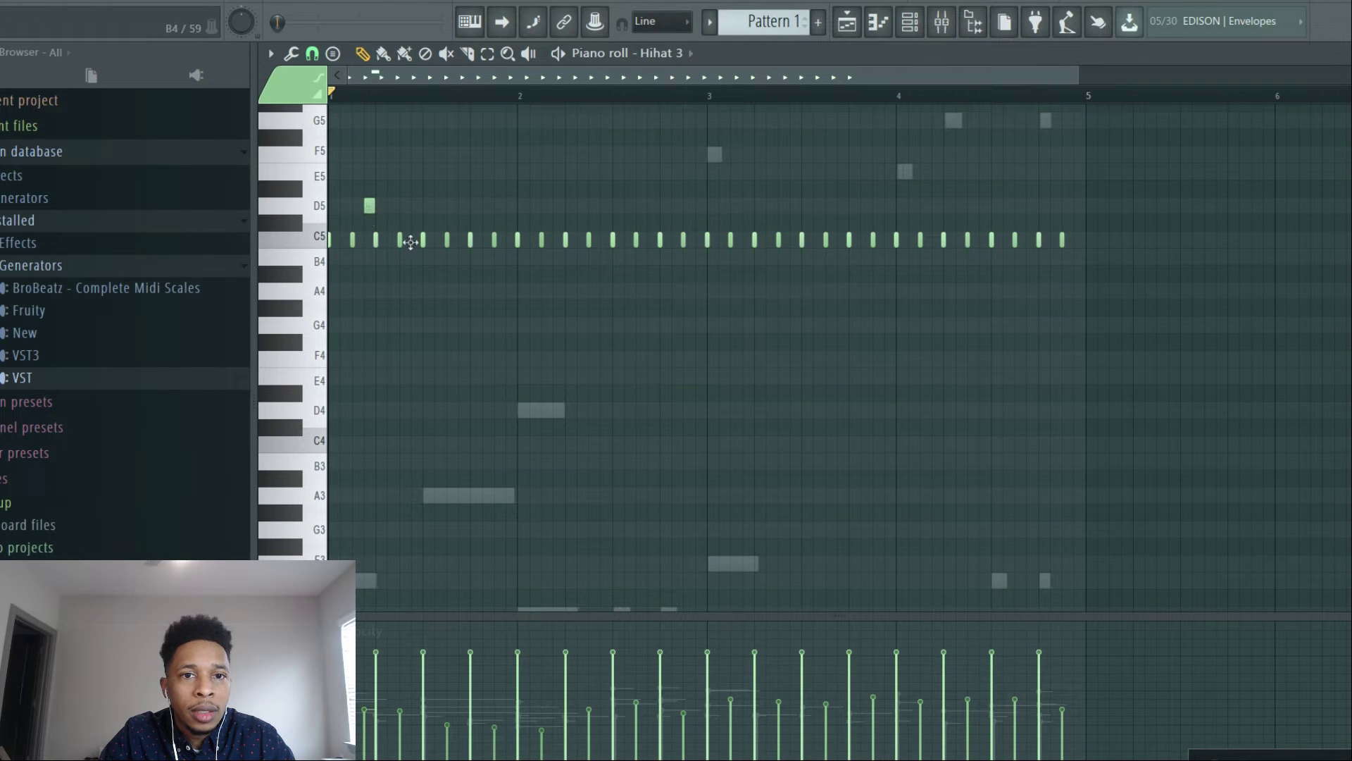
left_click(487, 291)
left_click(511, 325)
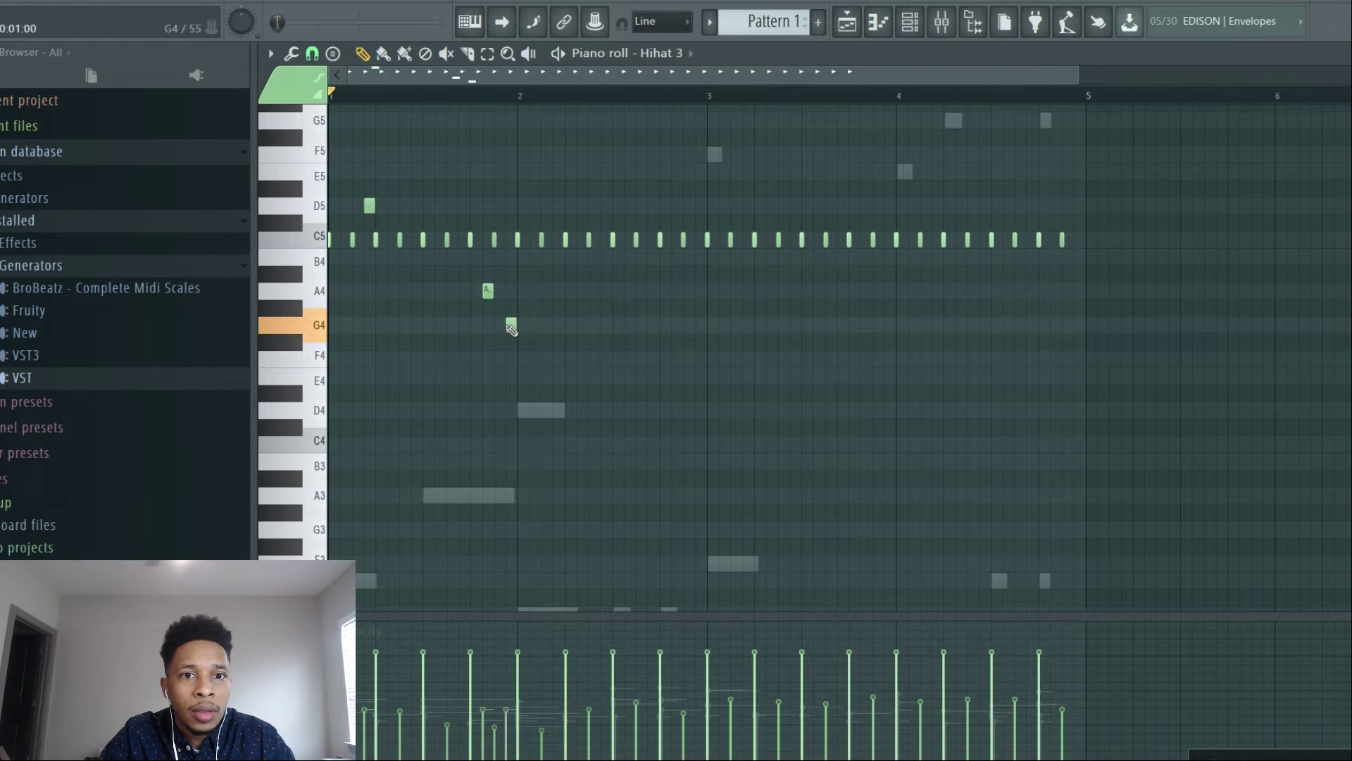
- Duplicate the D5, A4 and G4 hi-hat notes from bar 1 at the same positions in bar 2
left_click(369, 206)
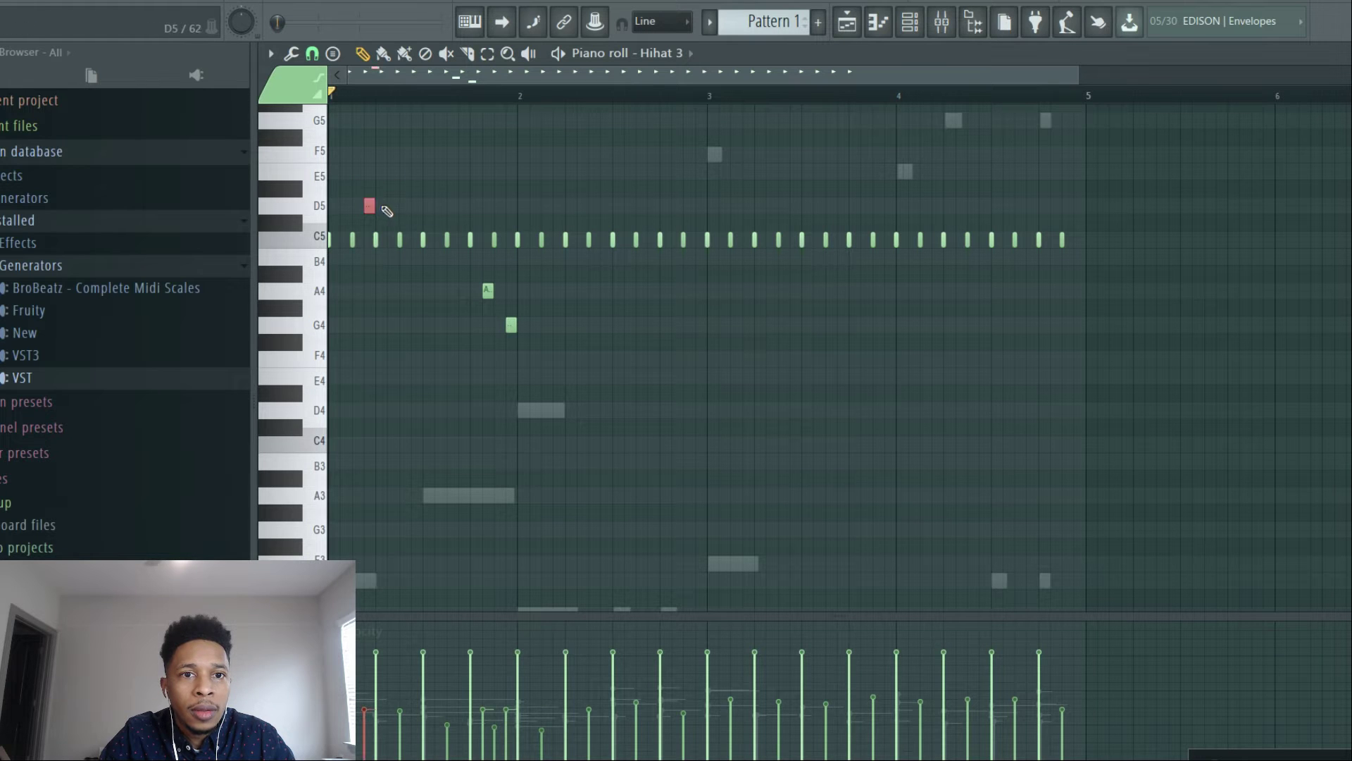
left_click_drag(366, 207, 557, 219)
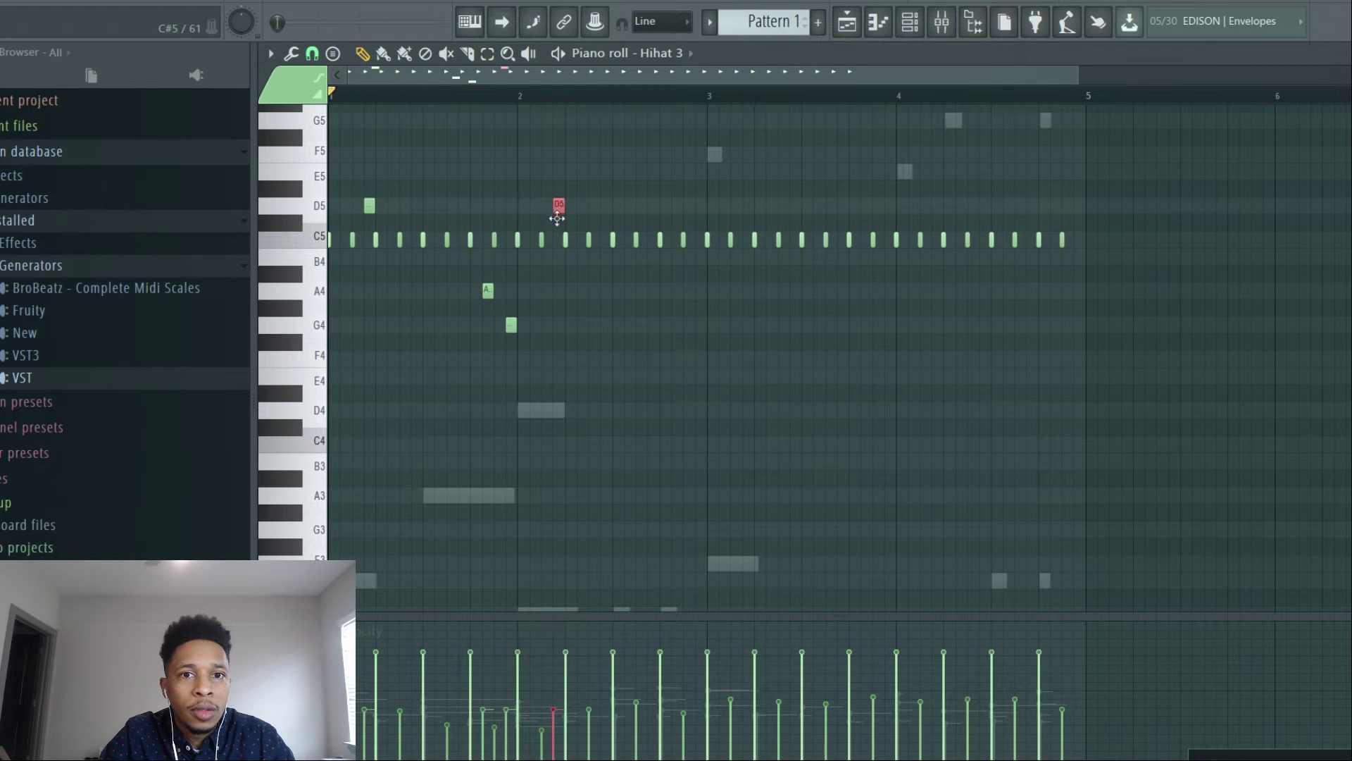
left_click_drag(460, 288, 513, 339)
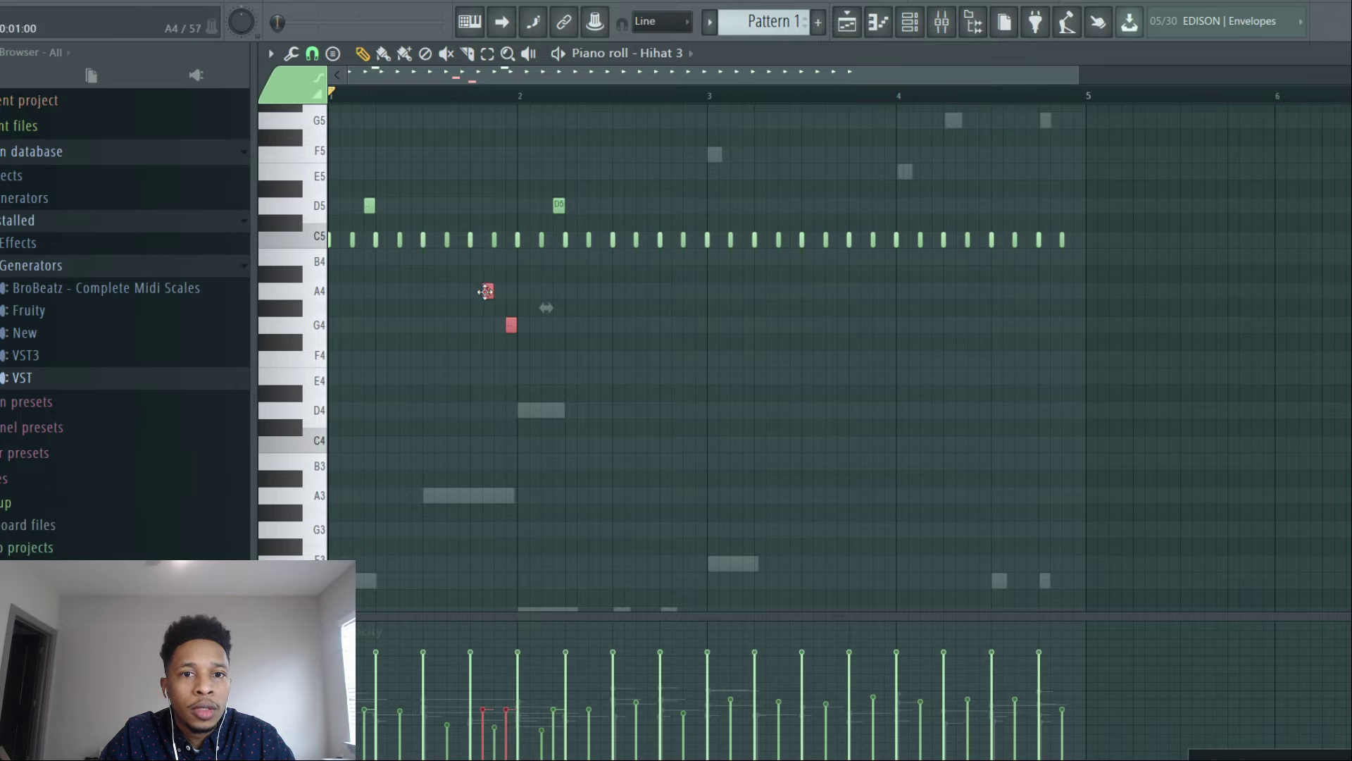
left_click_drag(486, 291, 676, 321)
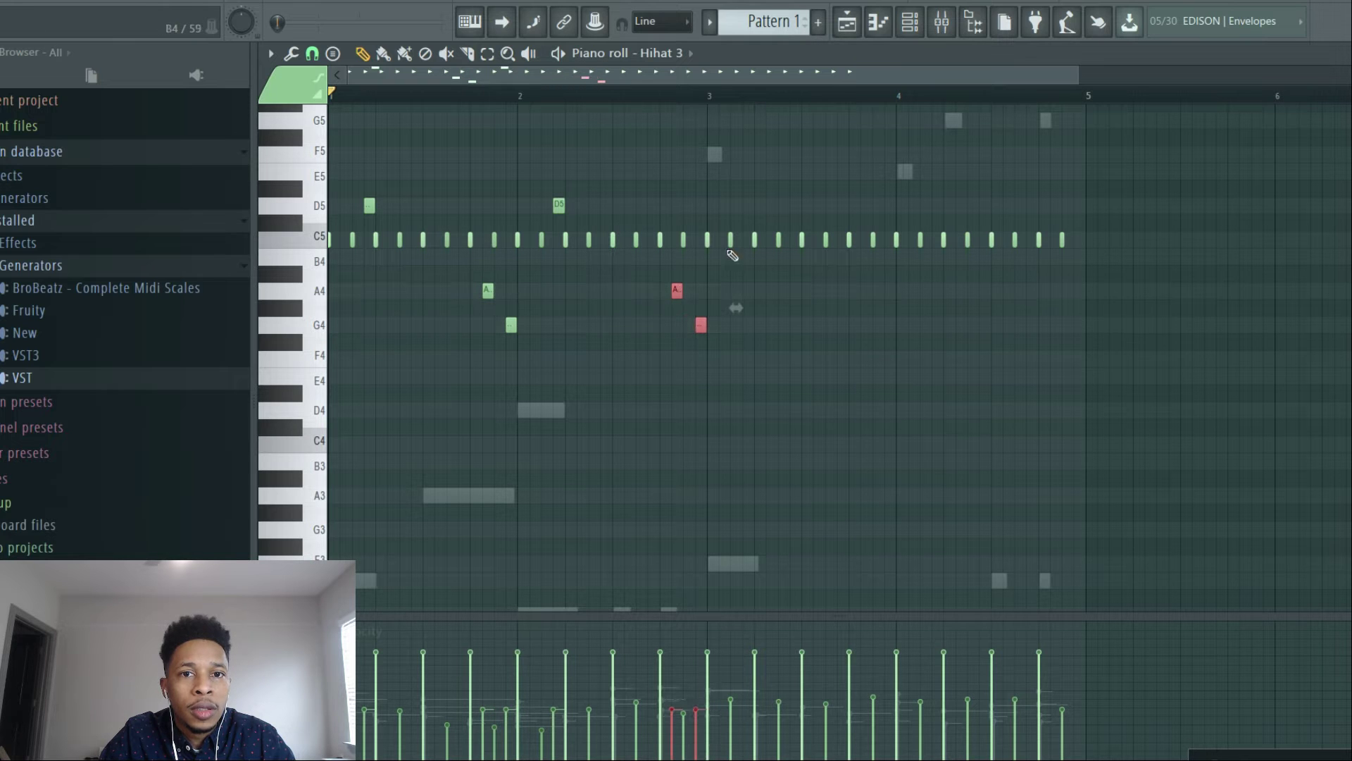
- Duplicate the D5, A4 and G4 hi-hat notes of bars 1 and 2 into bars 3 and 4 while playing the pattern
key("space")
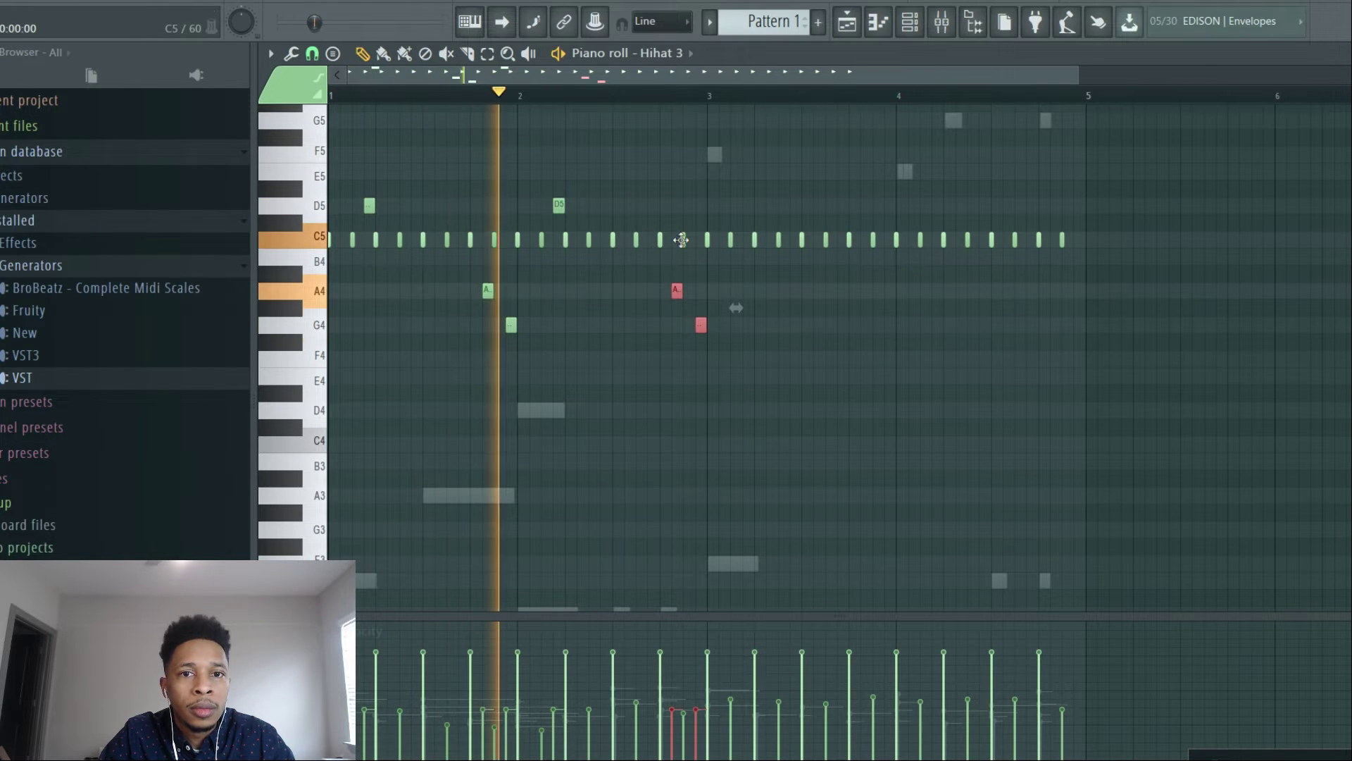
left_click_drag(344, 181, 602, 218)
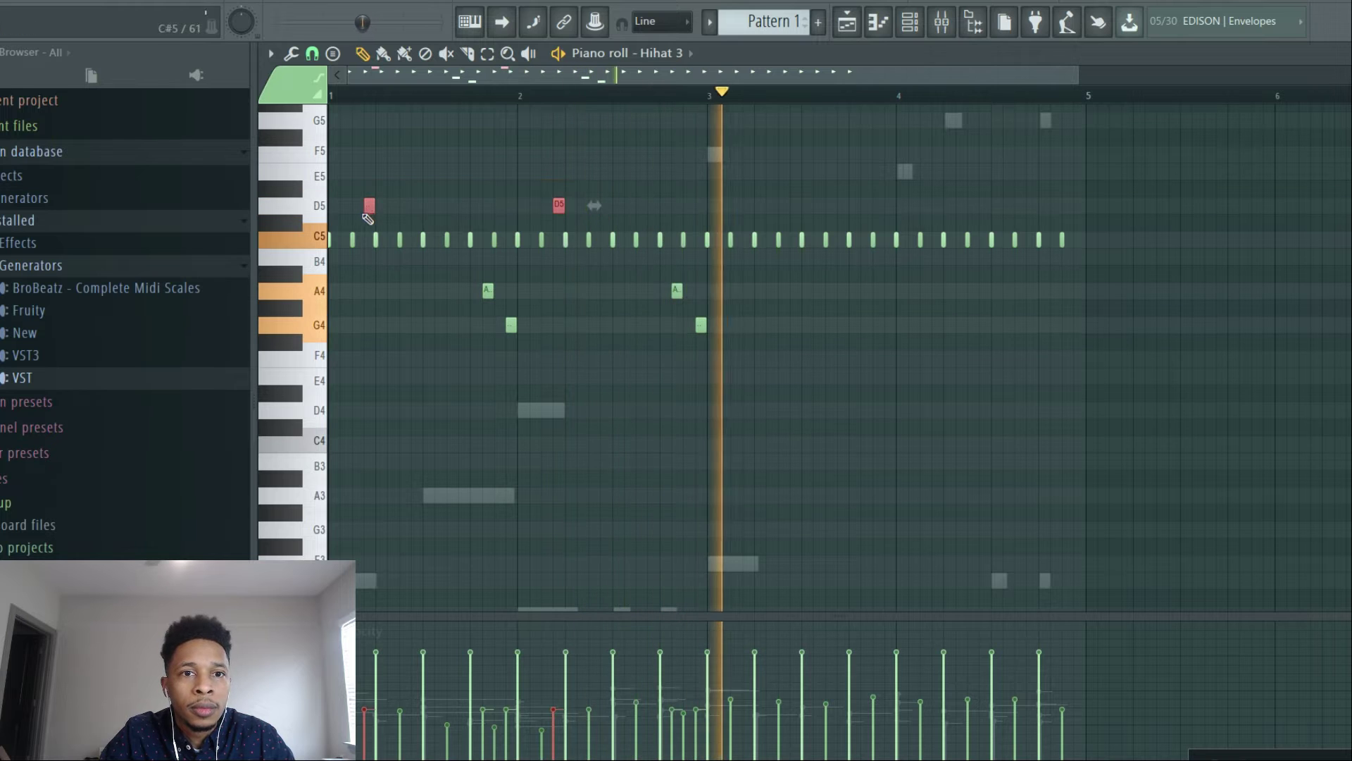
left_click_drag(367, 214, 753, 235)
left_click_drag(462, 267, 759, 381)
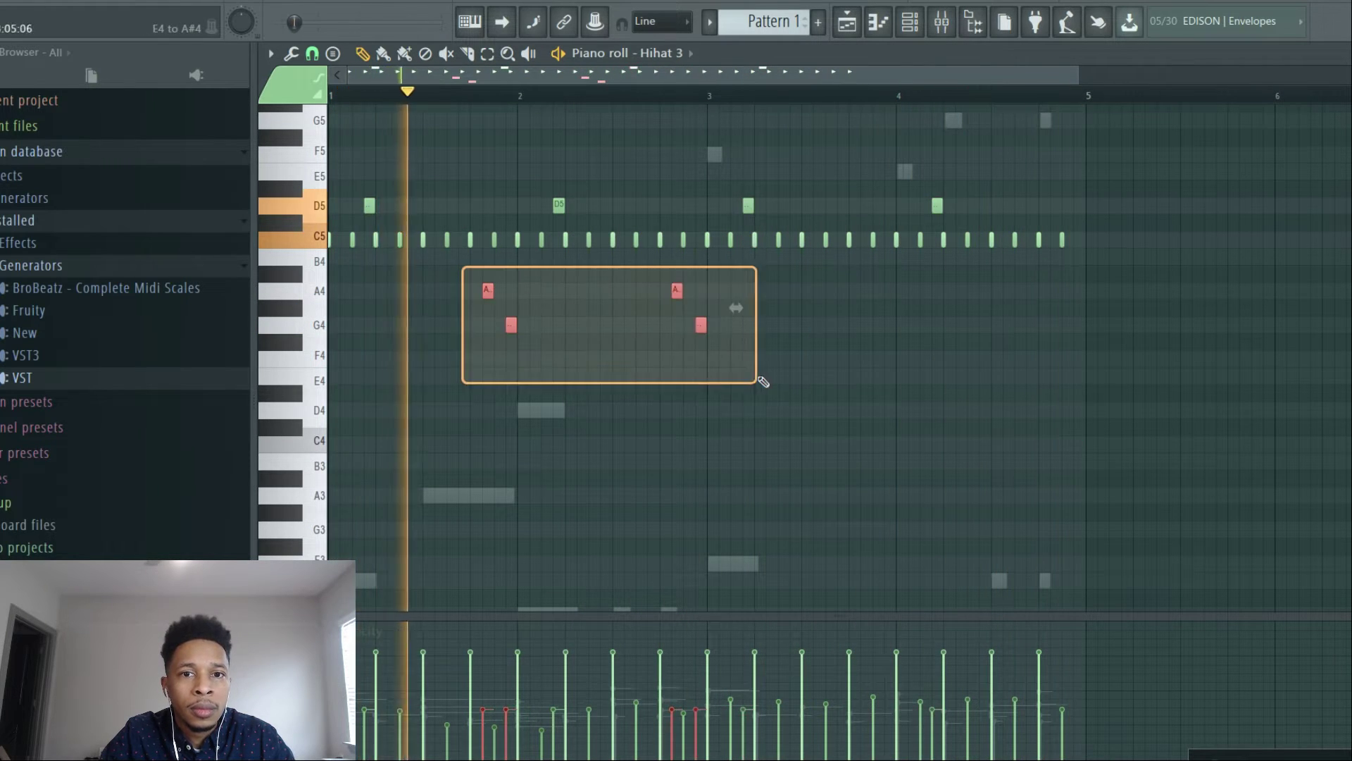
left_click_drag(509, 324, 859, 331)
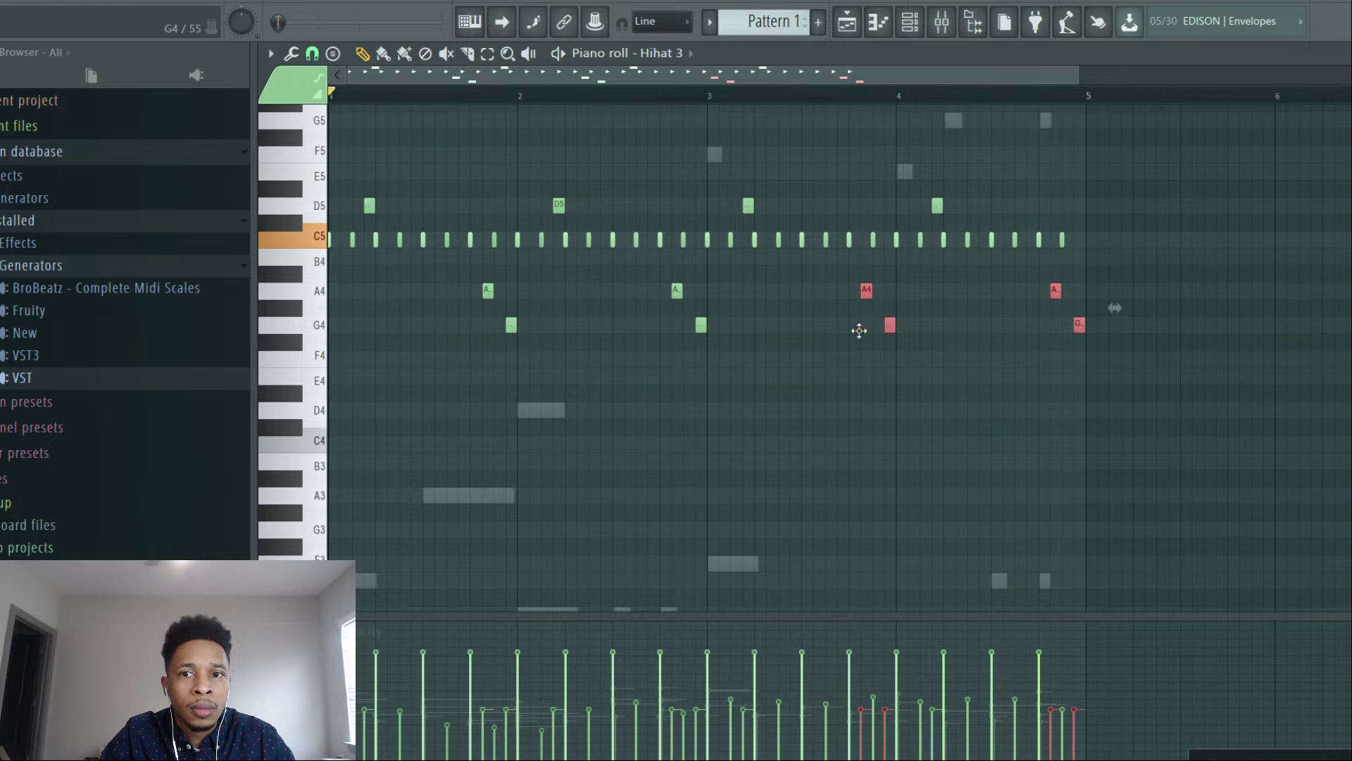
- Lower all notes of Gold Bars x86 #2 and Gold Bars x86 by one octave, checking the result in playback
key("F6")
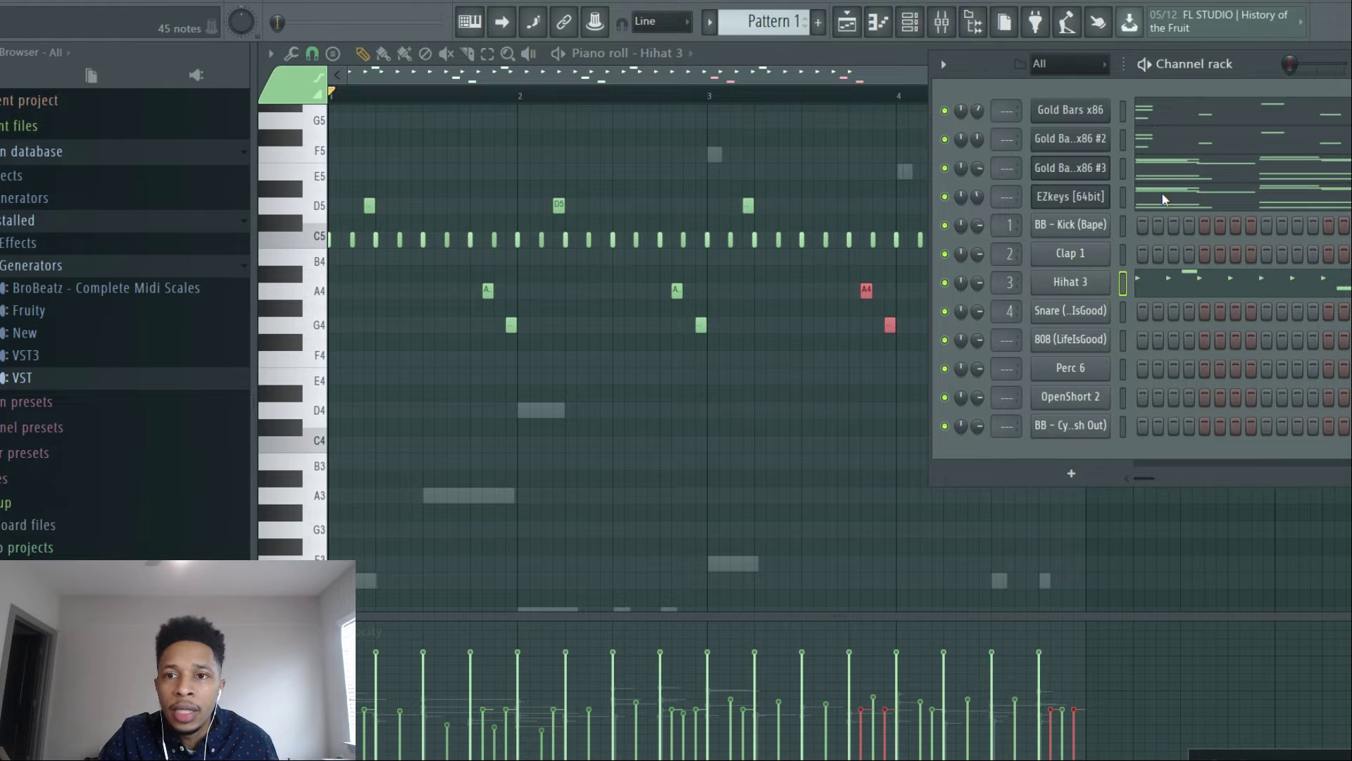
left_click(1151, 141)
key("ctrl+Down")
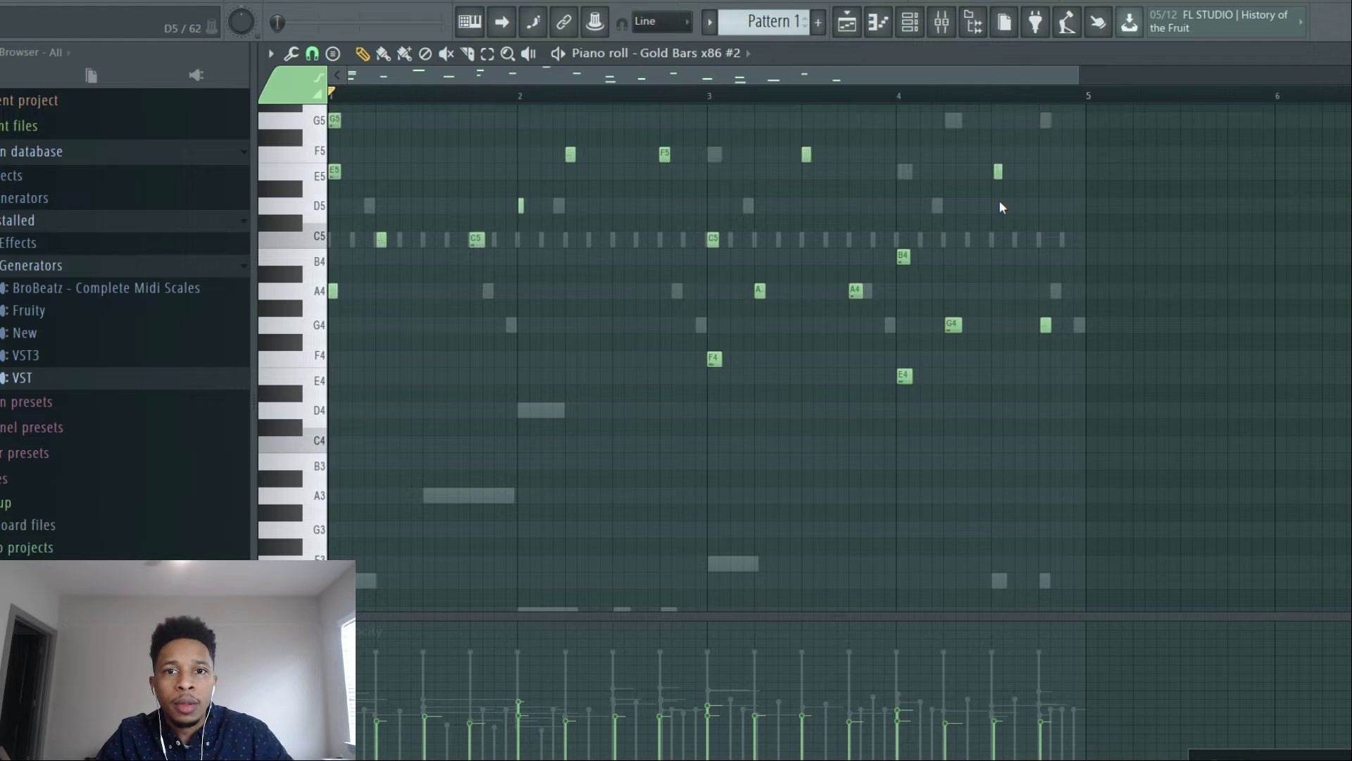
key("space")
key("F6")
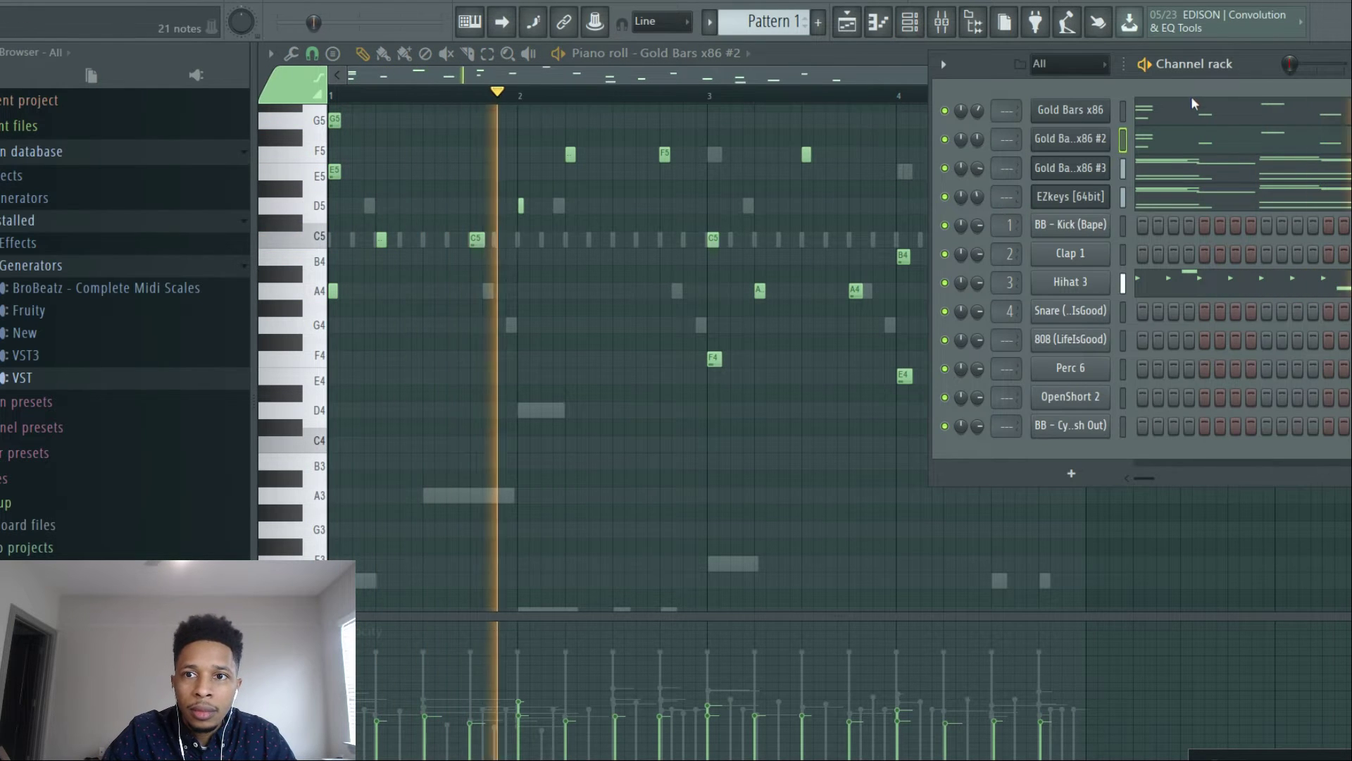
left_click(1192, 111)
key("F6")
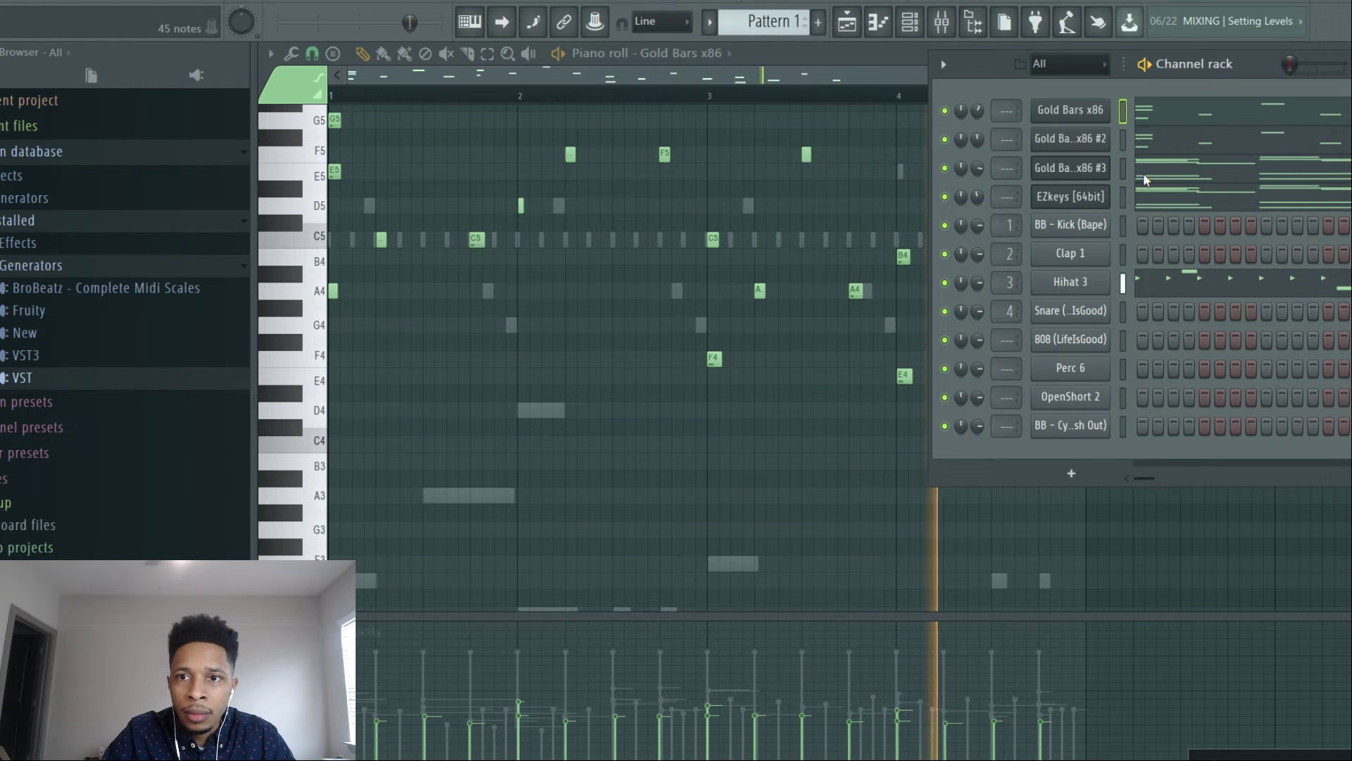
key("space")
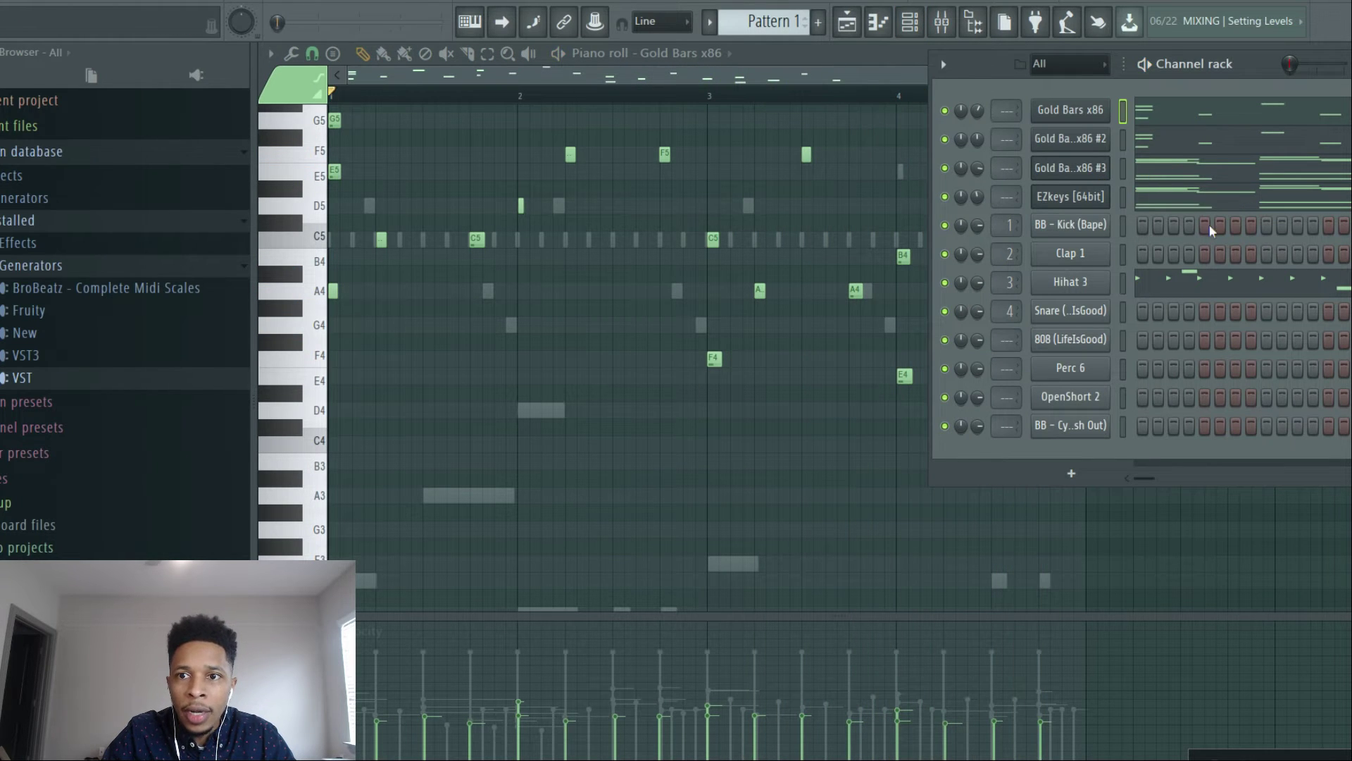
- Add Clap 1 notes at C5 on beat 3 of bars 2, 3 and 4, and raise their velocities to about the first clap's level
key("F6")
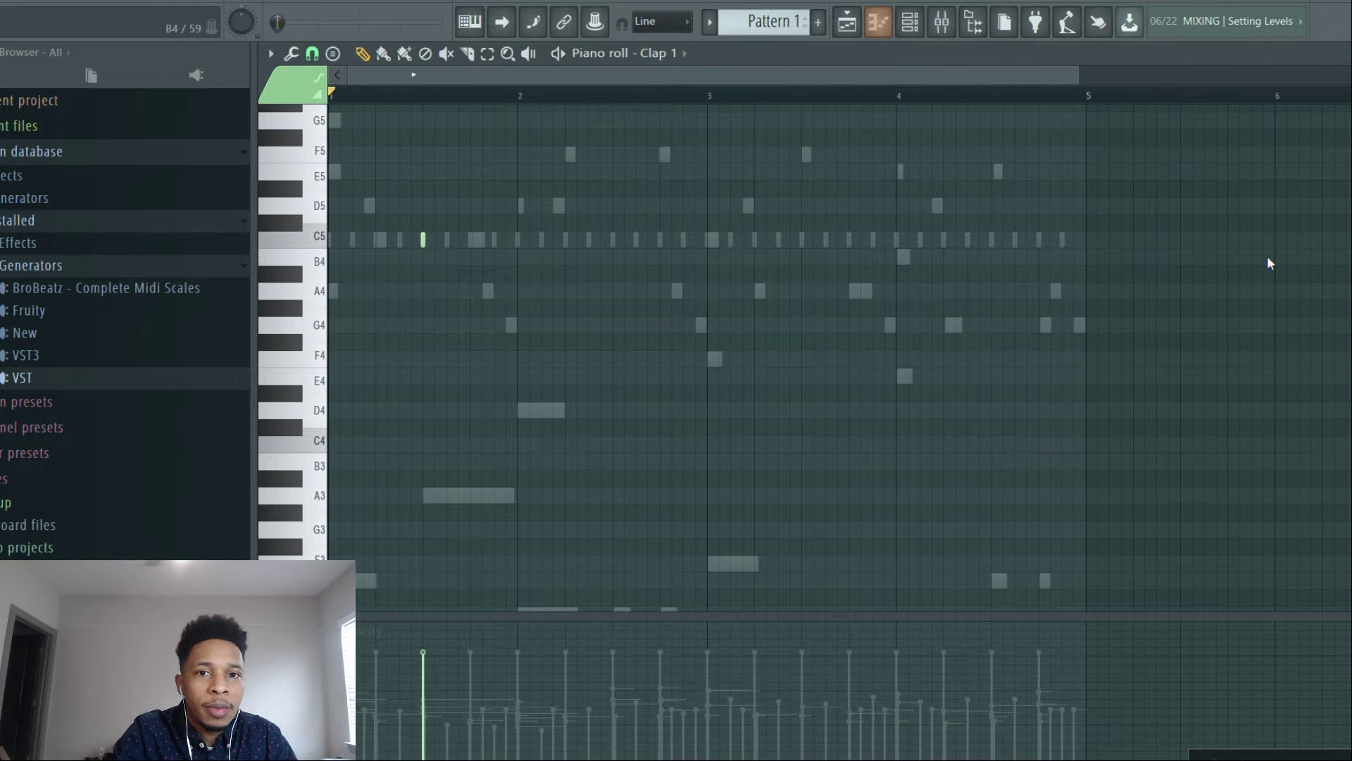
left_click(617, 240)
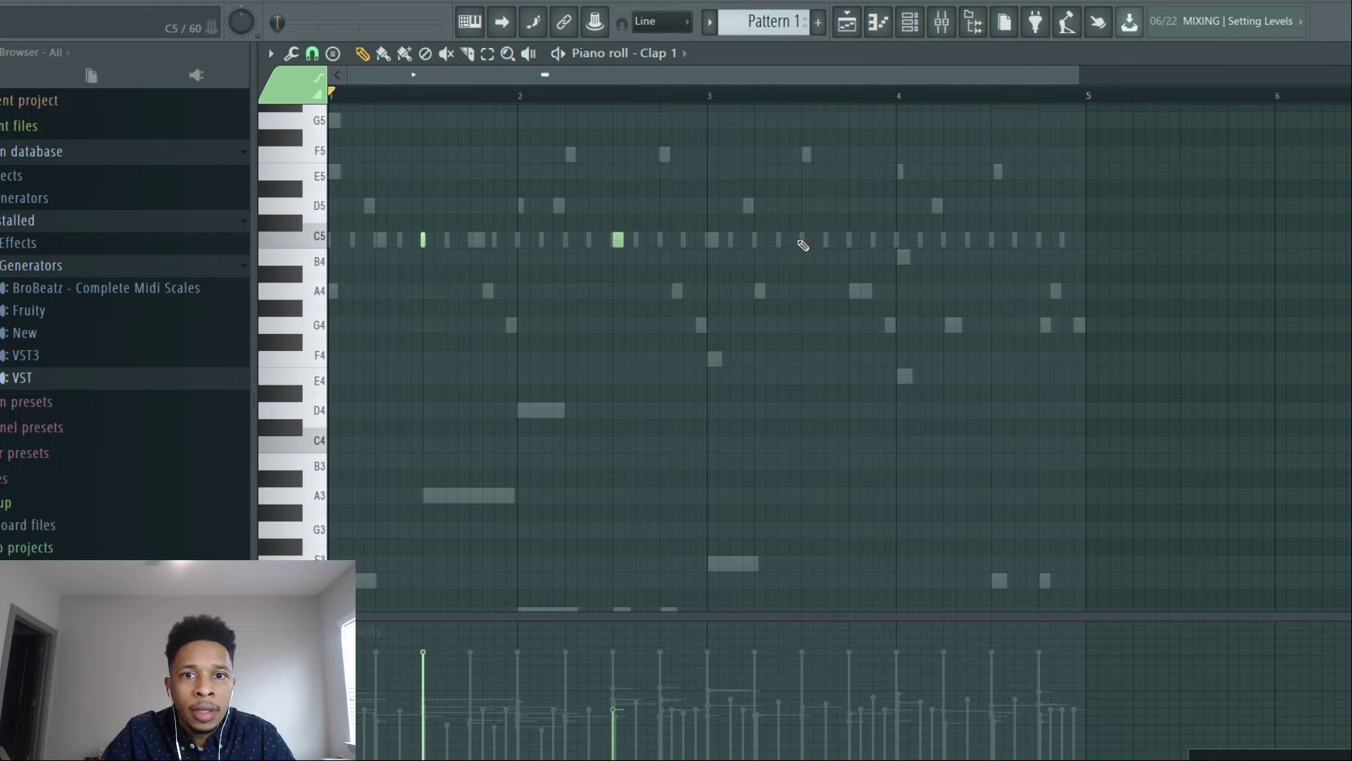
left_click(1000, 239)
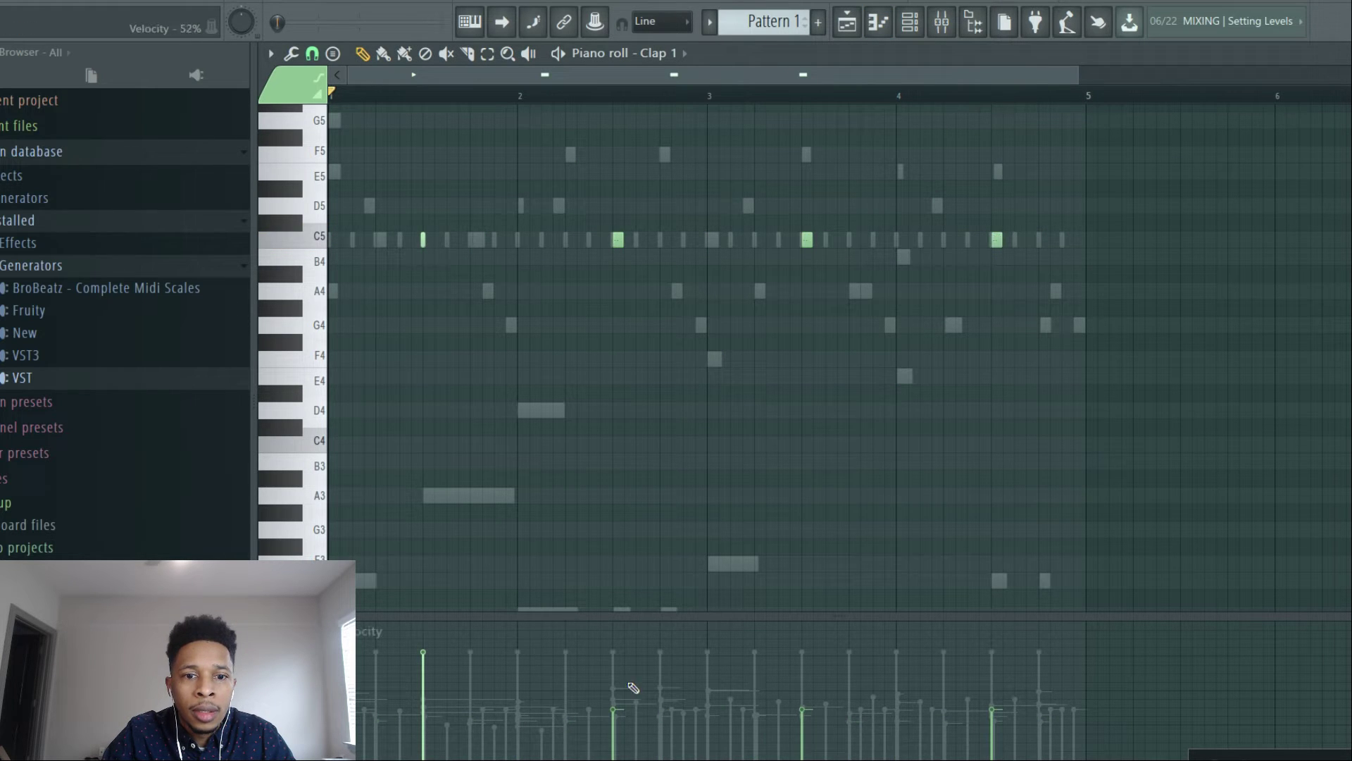
left_click_drag(627, 683, 1005, 662)
- Load the MIDI file Floss Classic Trap Kick Bounce 1 135 from the 11111 FLOSS midi drums folder into the BB - Kick (Bape) channel
key("F6")
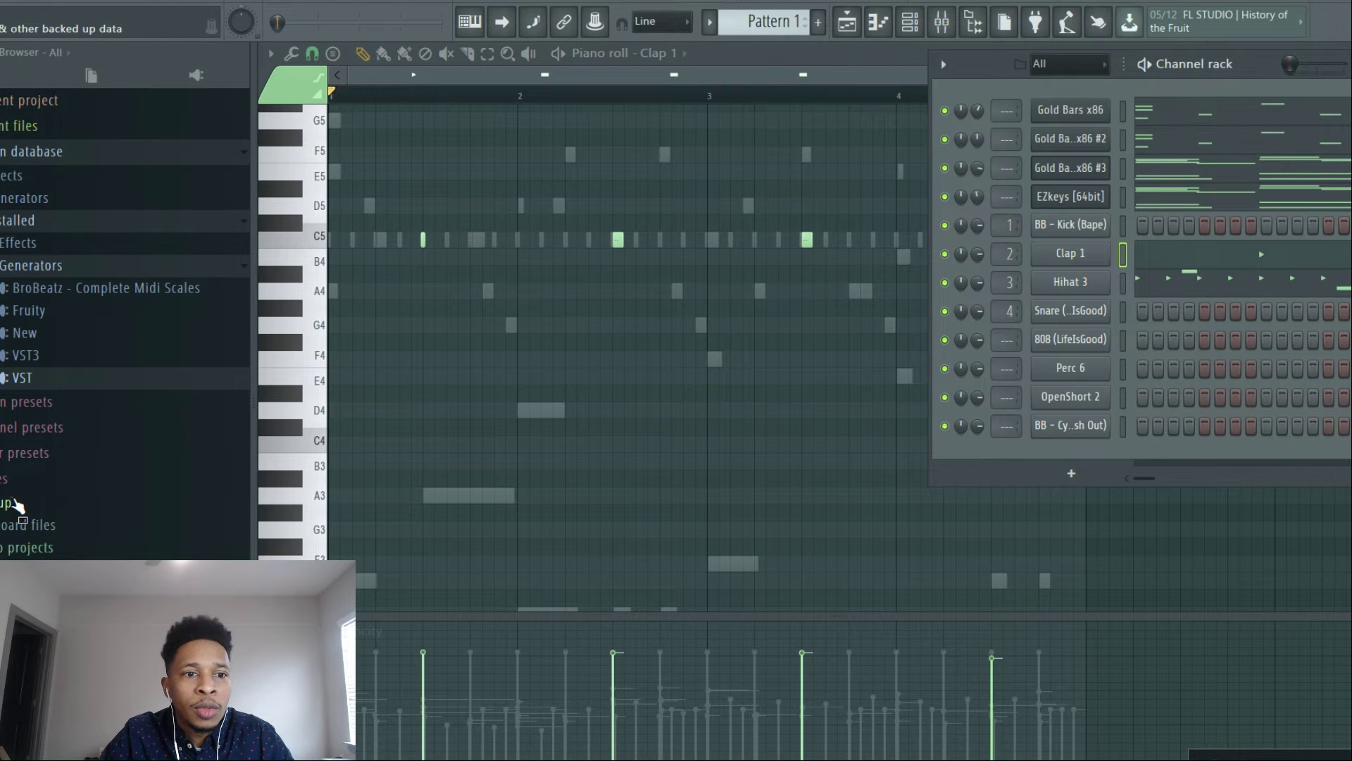
left_click(18, 593)
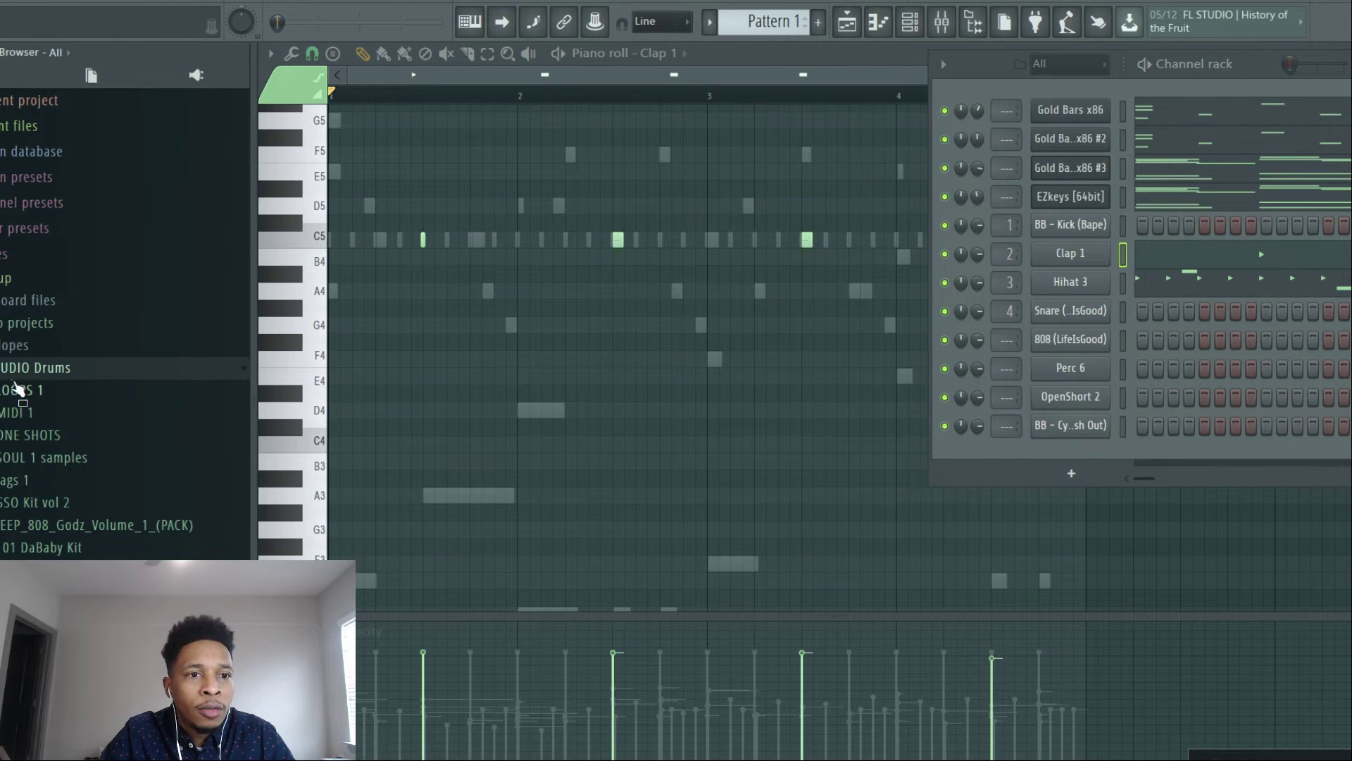
left_click(17, 412)
left_click(24, 303)
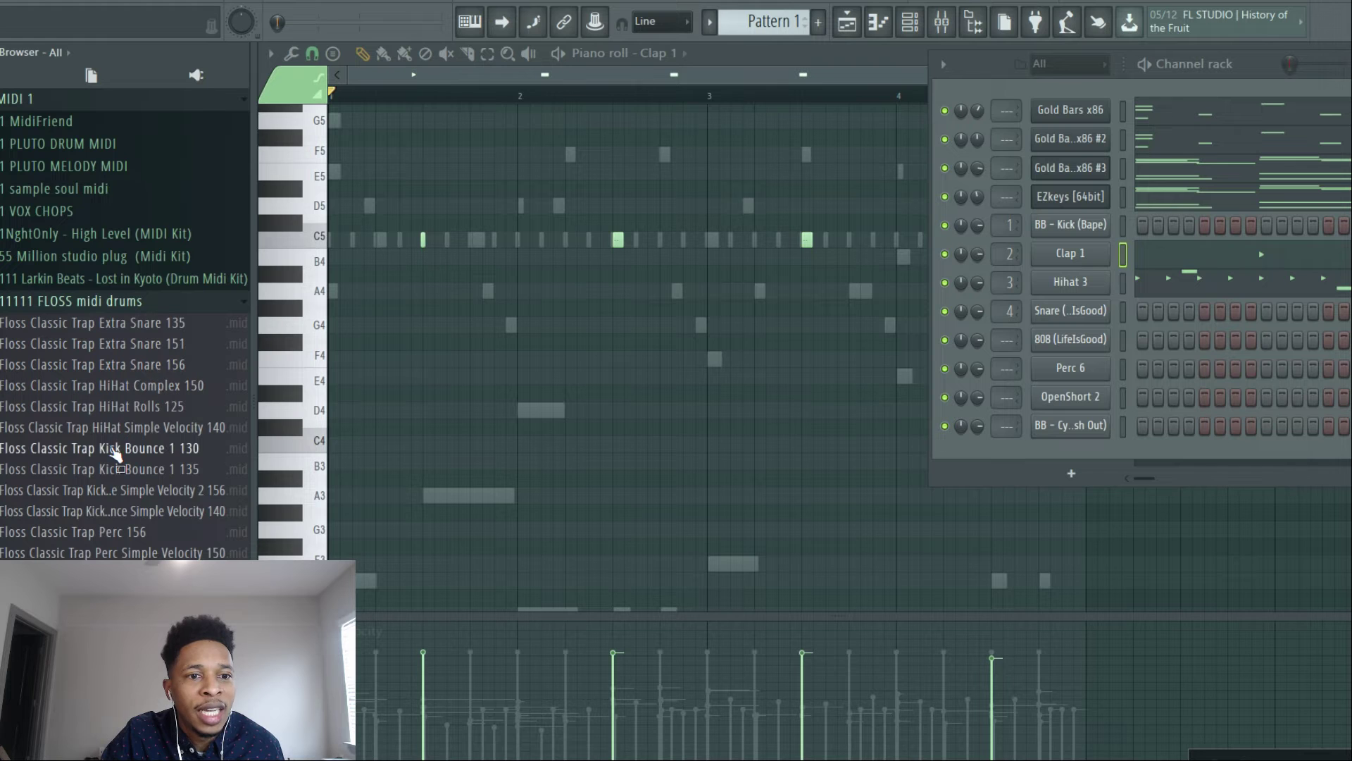
left_click_drag(102, 471, 1062, 230)
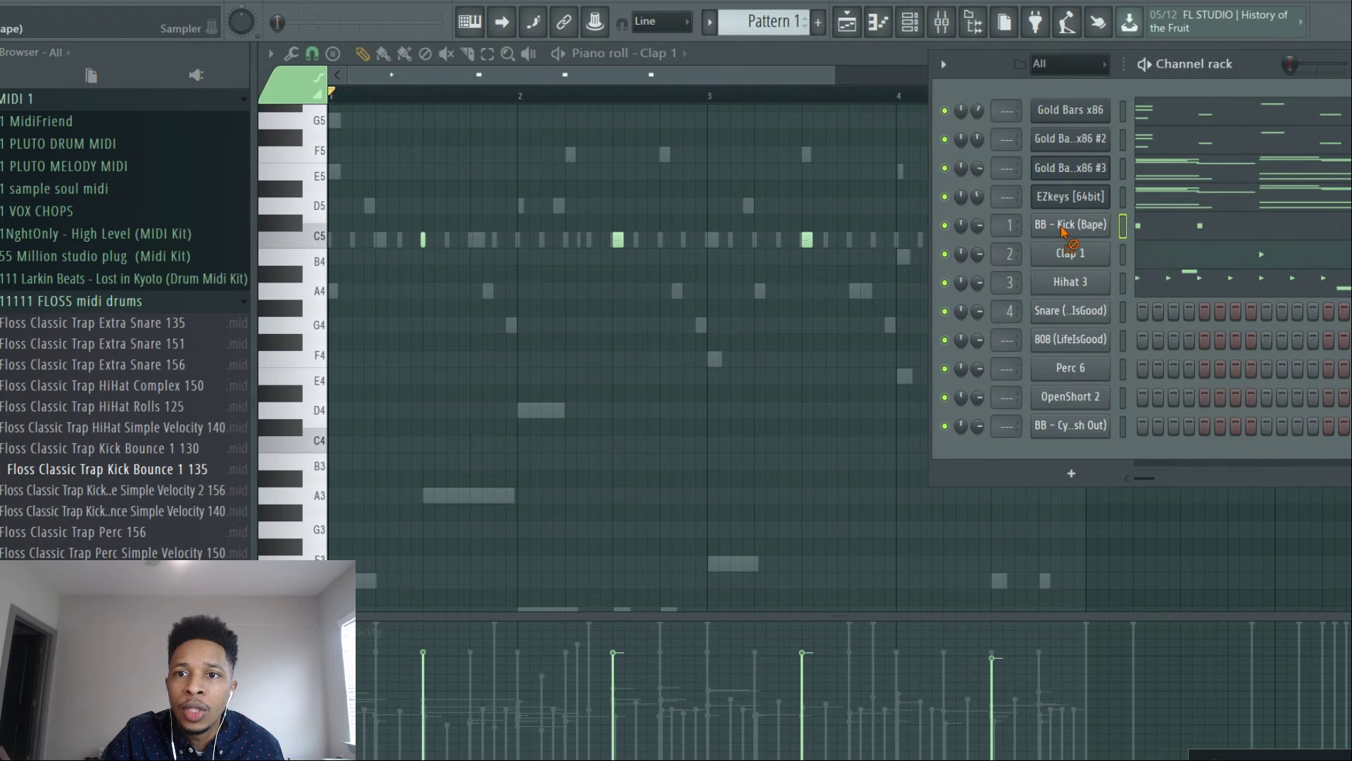
- Copy the BB - Kick (Bape) notes and clone the Gold Bars x86 #3 channel
right_click(1062, 228)
left_click(1261, 243)
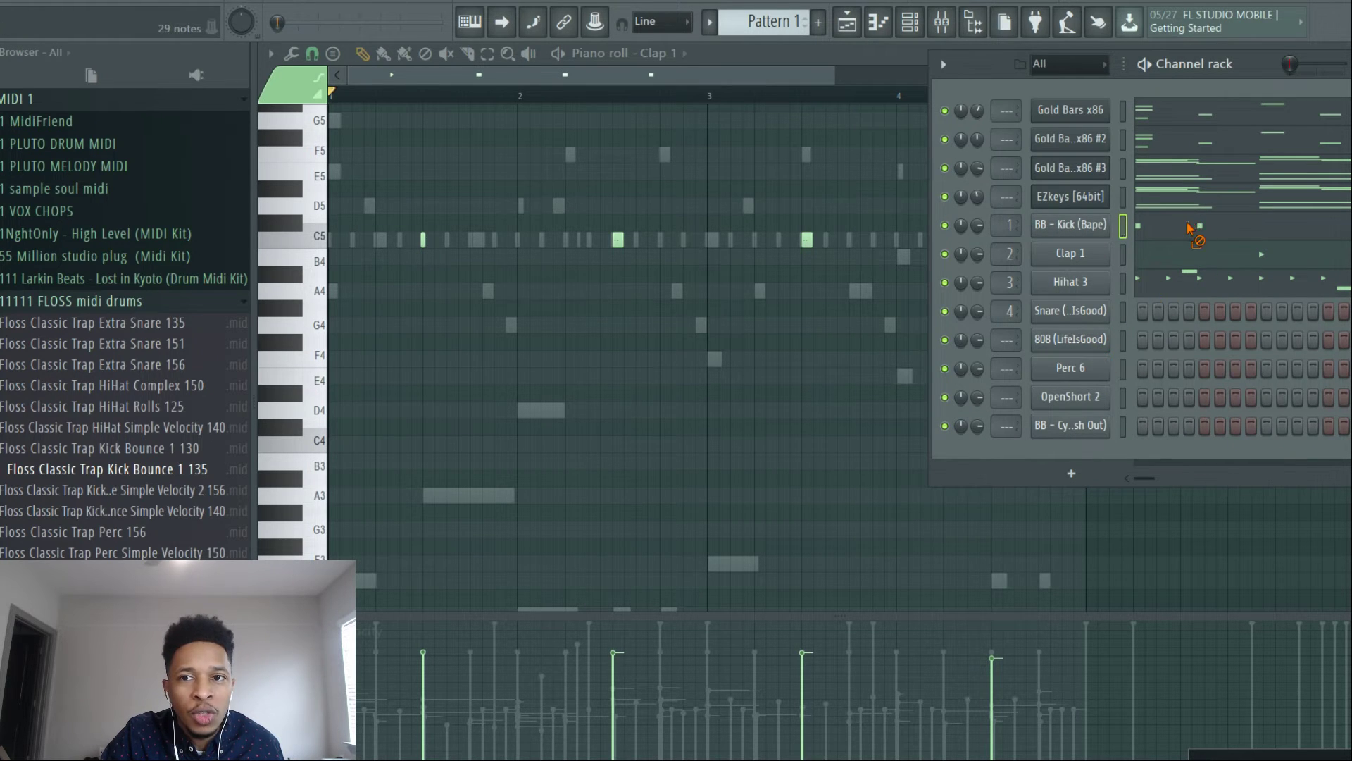
right_click(1090, 183)
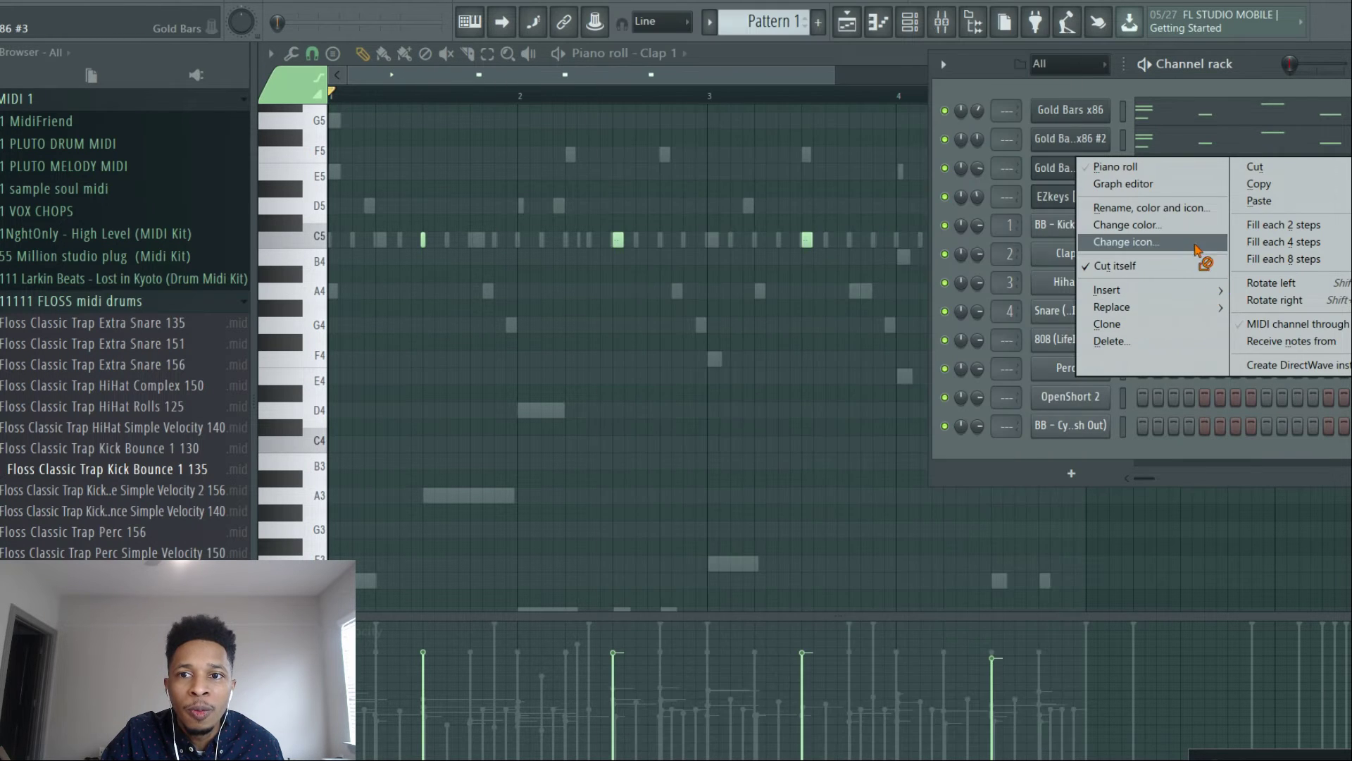
left_click(1166, 325)
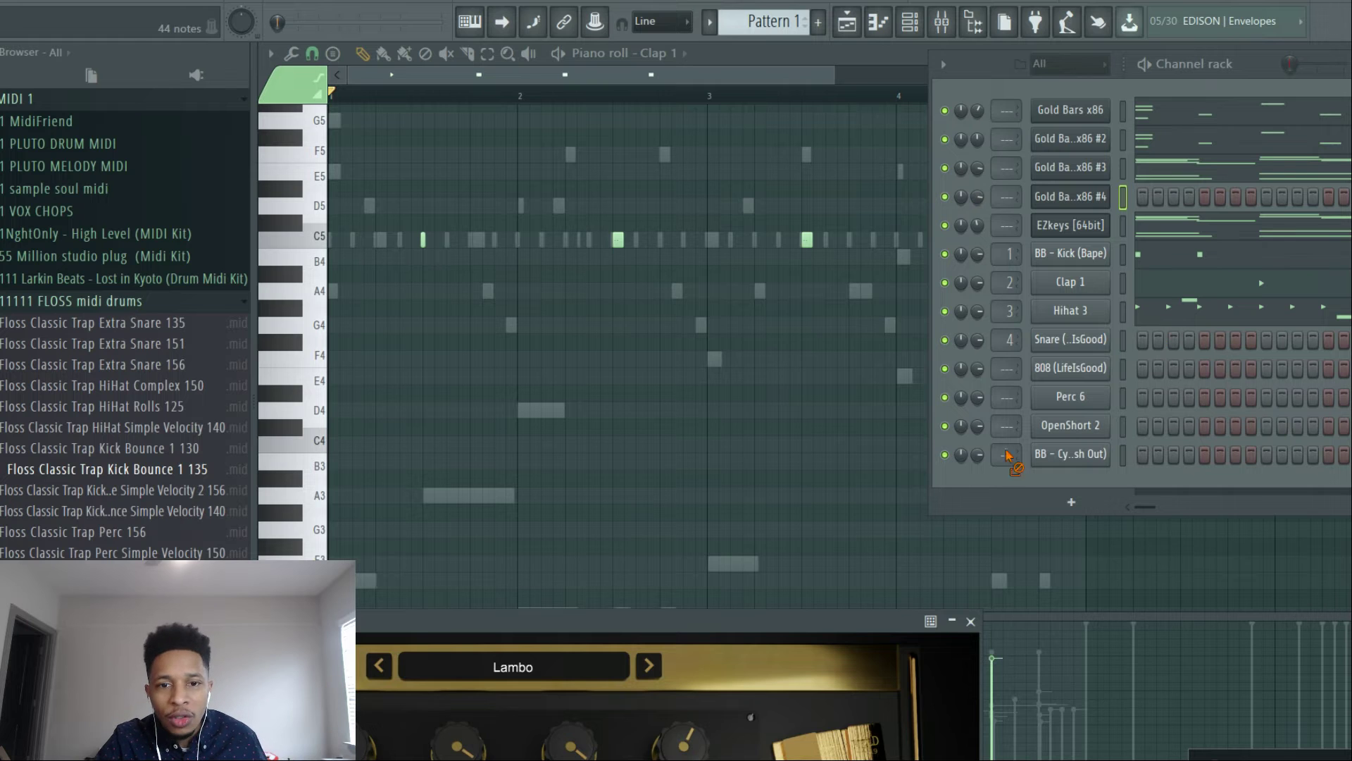
- Load the Astronaut preset from the 808 category in Gold Bars x86 #4 and move its window clear of the channel rack
left_click_drag(764, 629, 1021, 333)
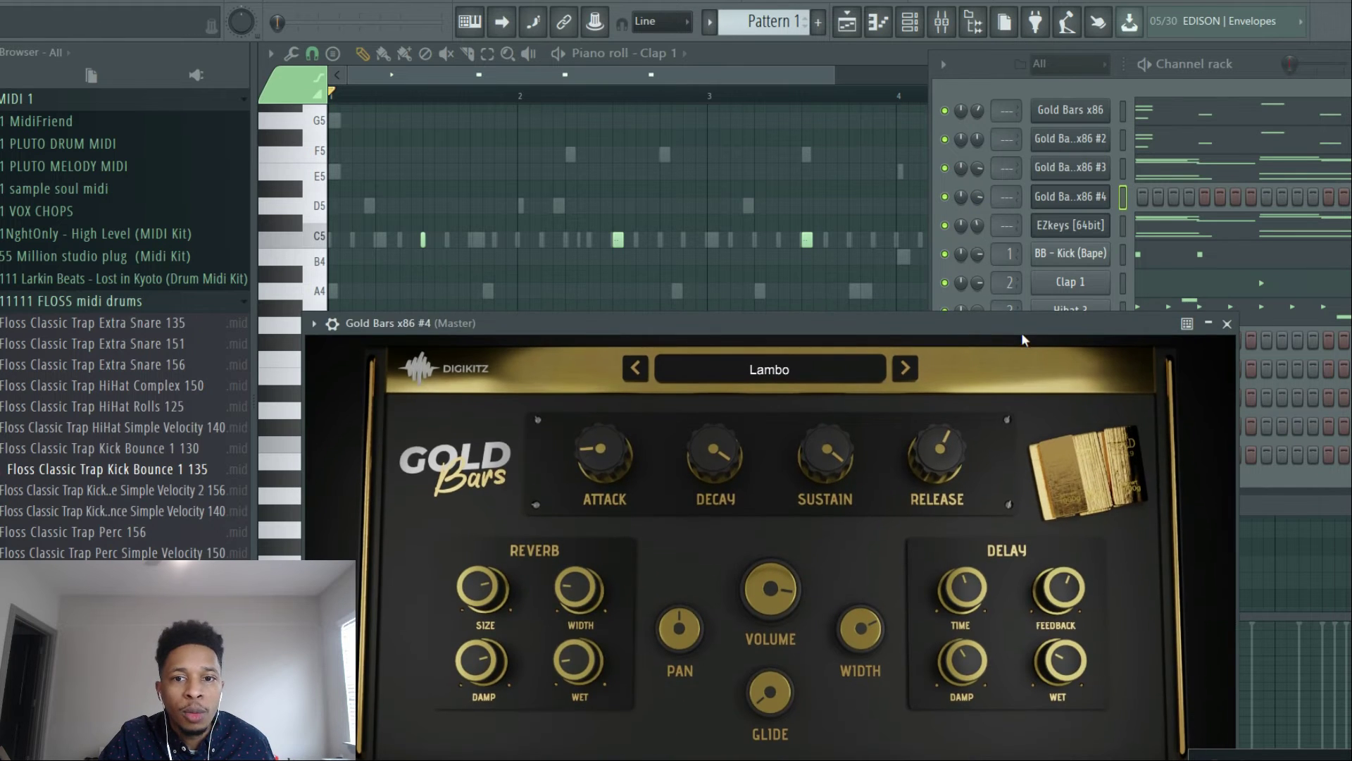
left_click(787, 373)
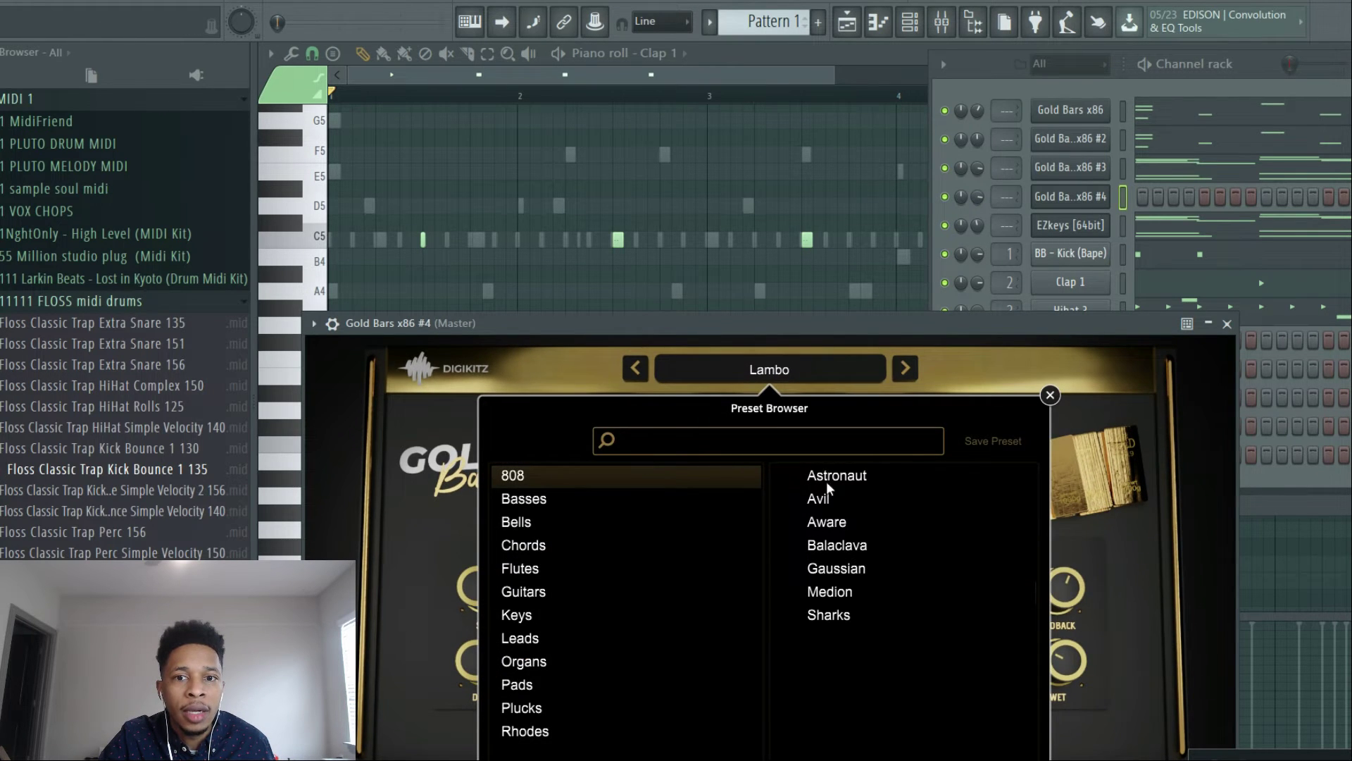
left_click(838, 479)
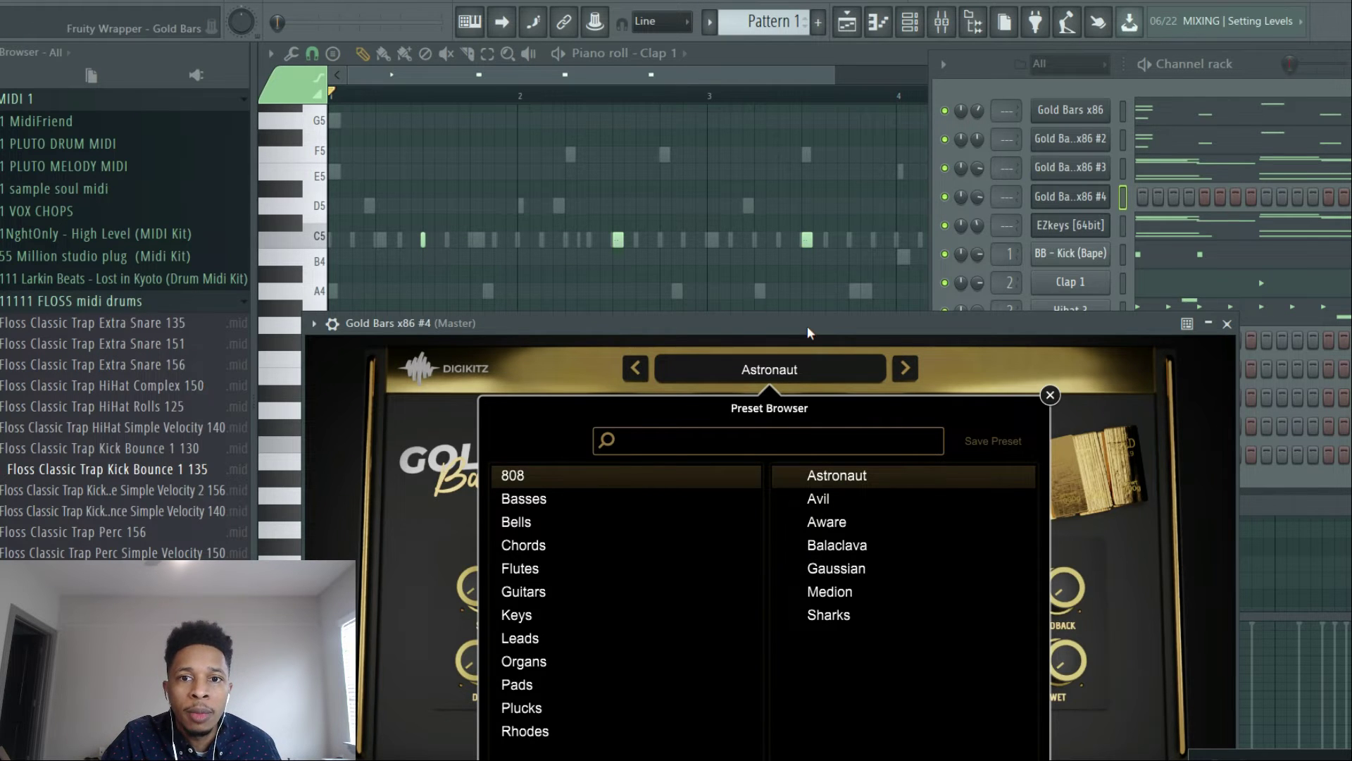
left_click_drag(807, 325, 771, 83)
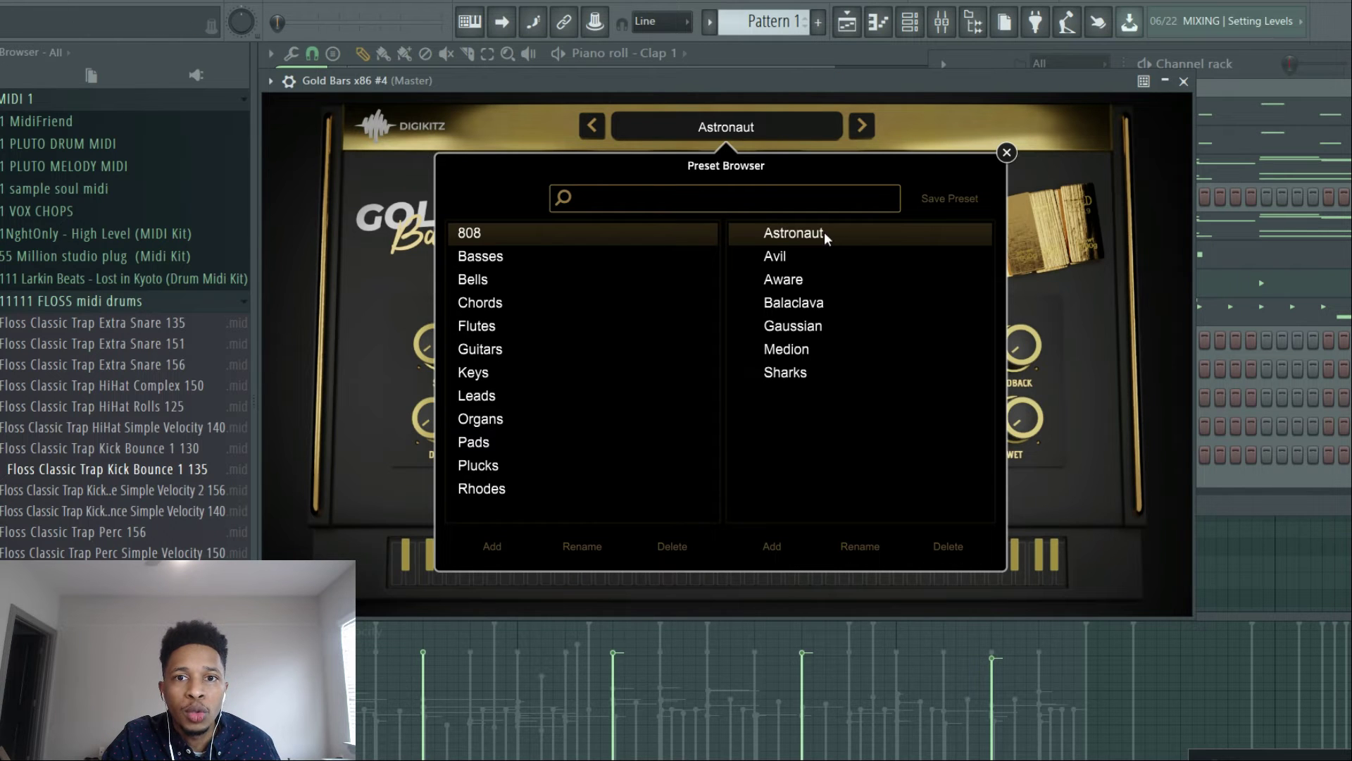
left_click_drag(984, 83, 807, 551)
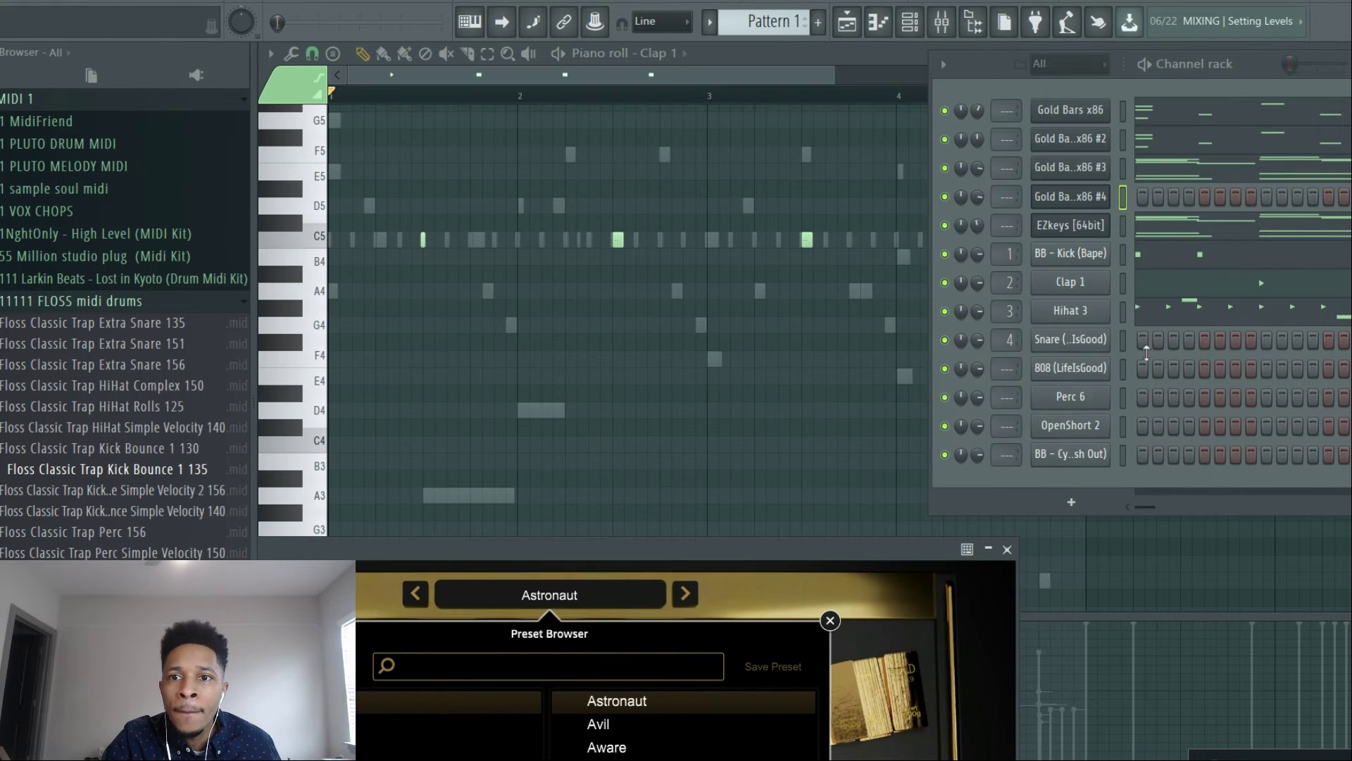
- Copy the BB - Kick (Bape) notes and paste them into the Gold Bars x86 #4 channel
right_click(1034, 247)
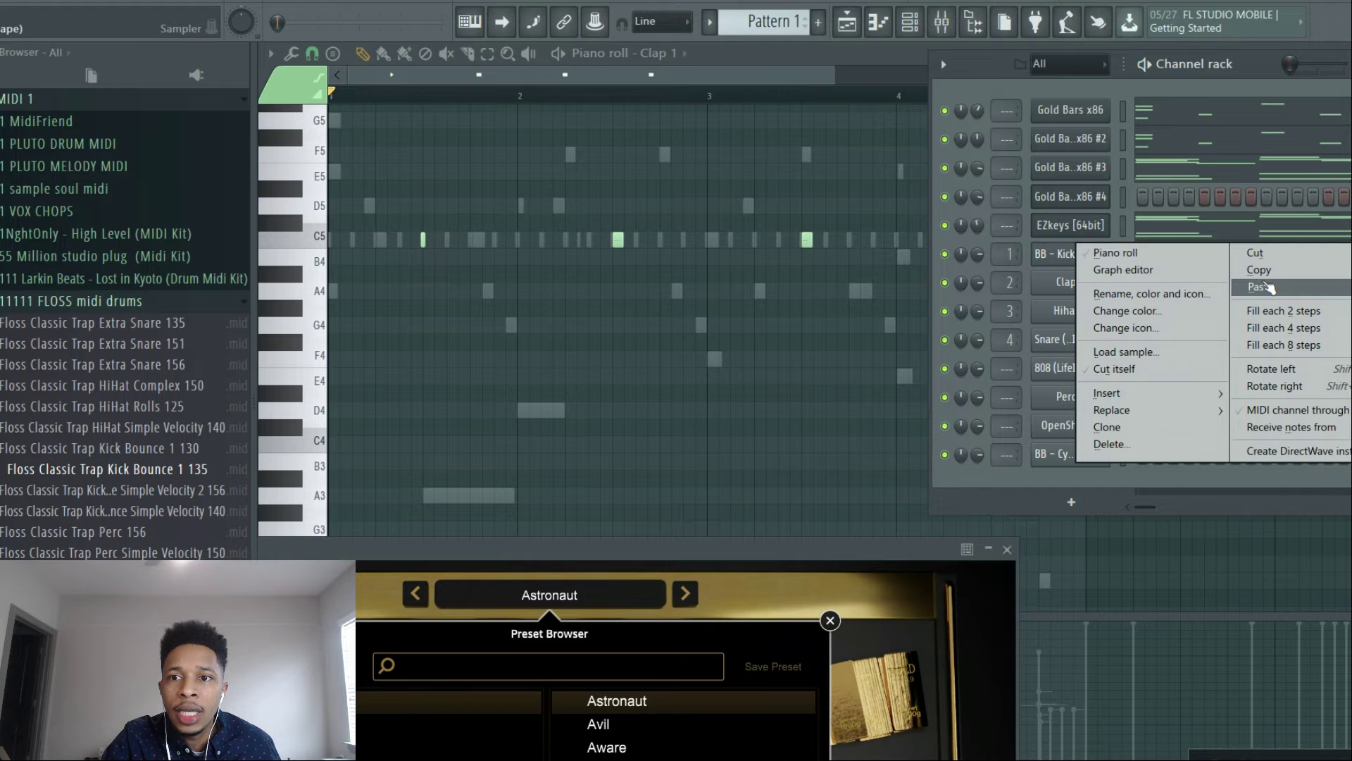
left_click(1265, 274)
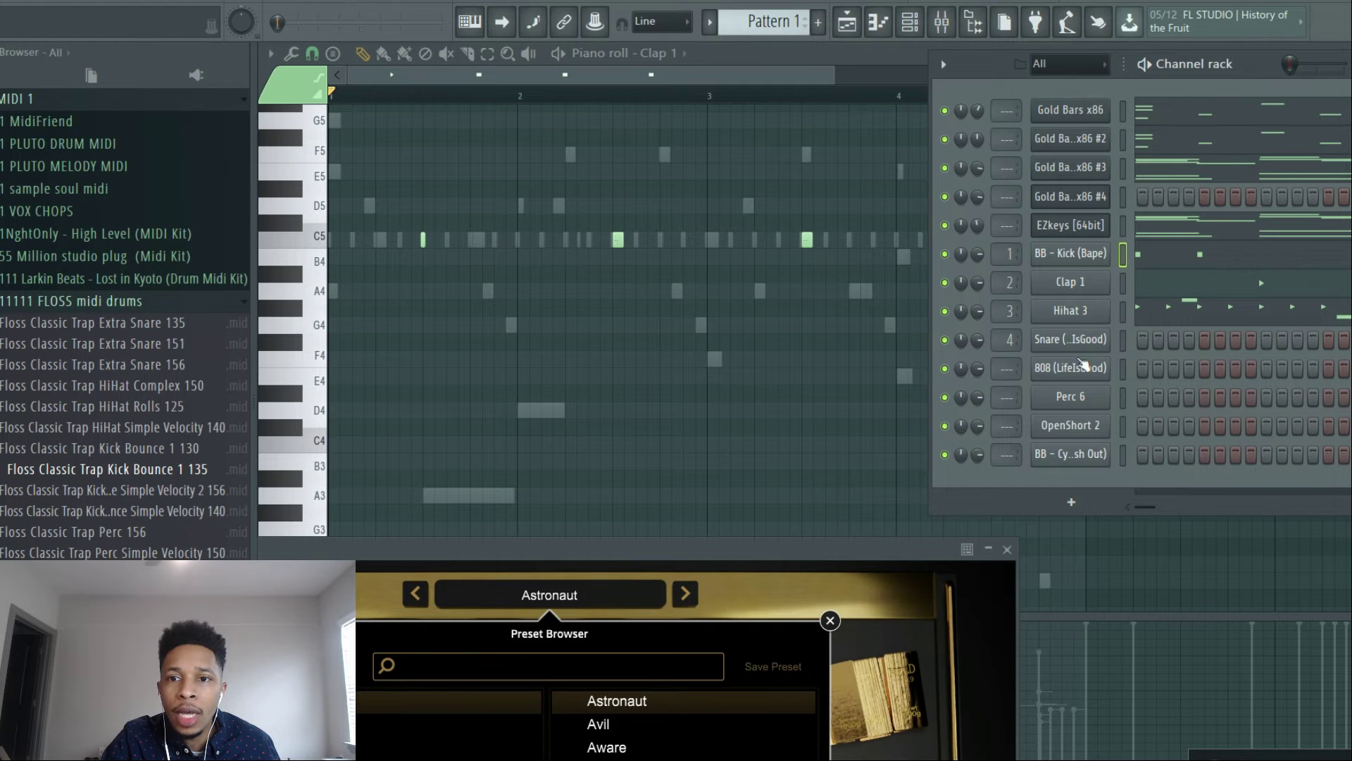
right_click(1082, 197)
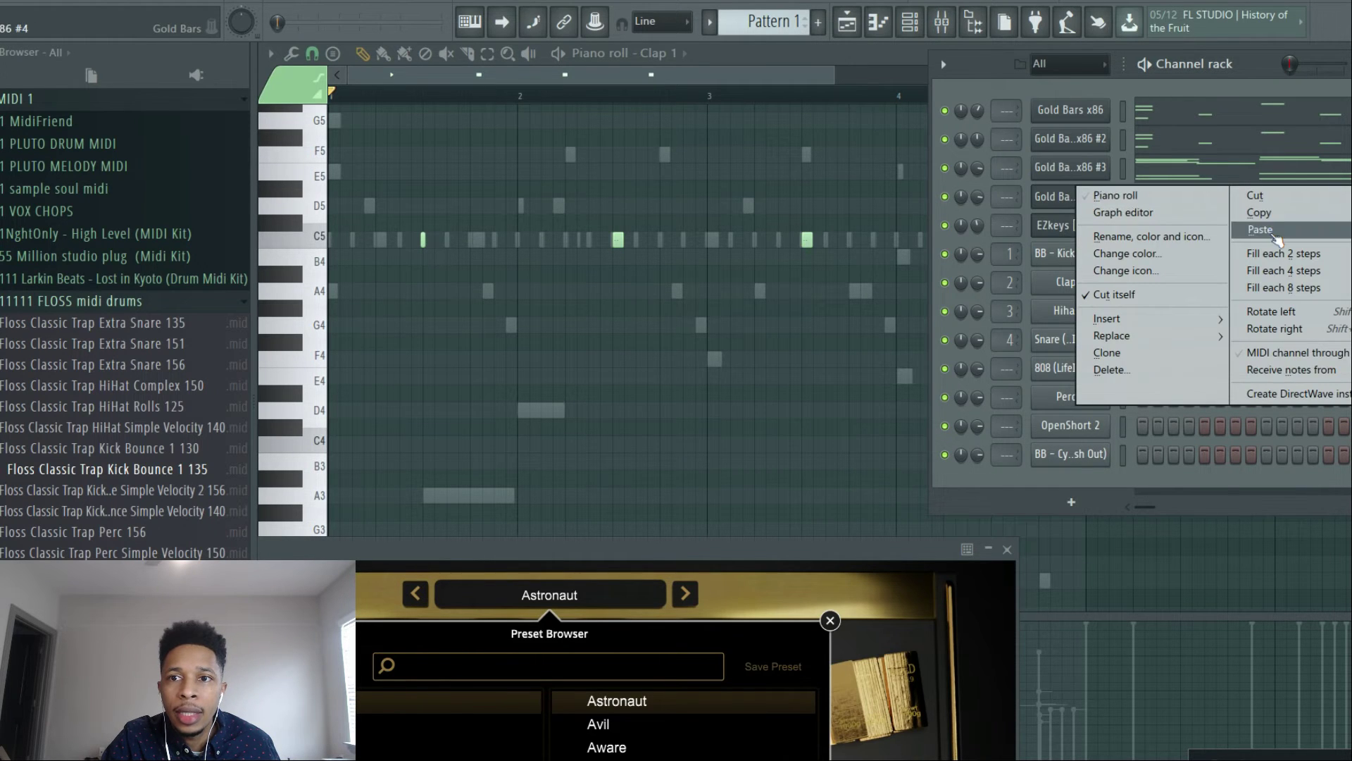
left_click(1259, 229)
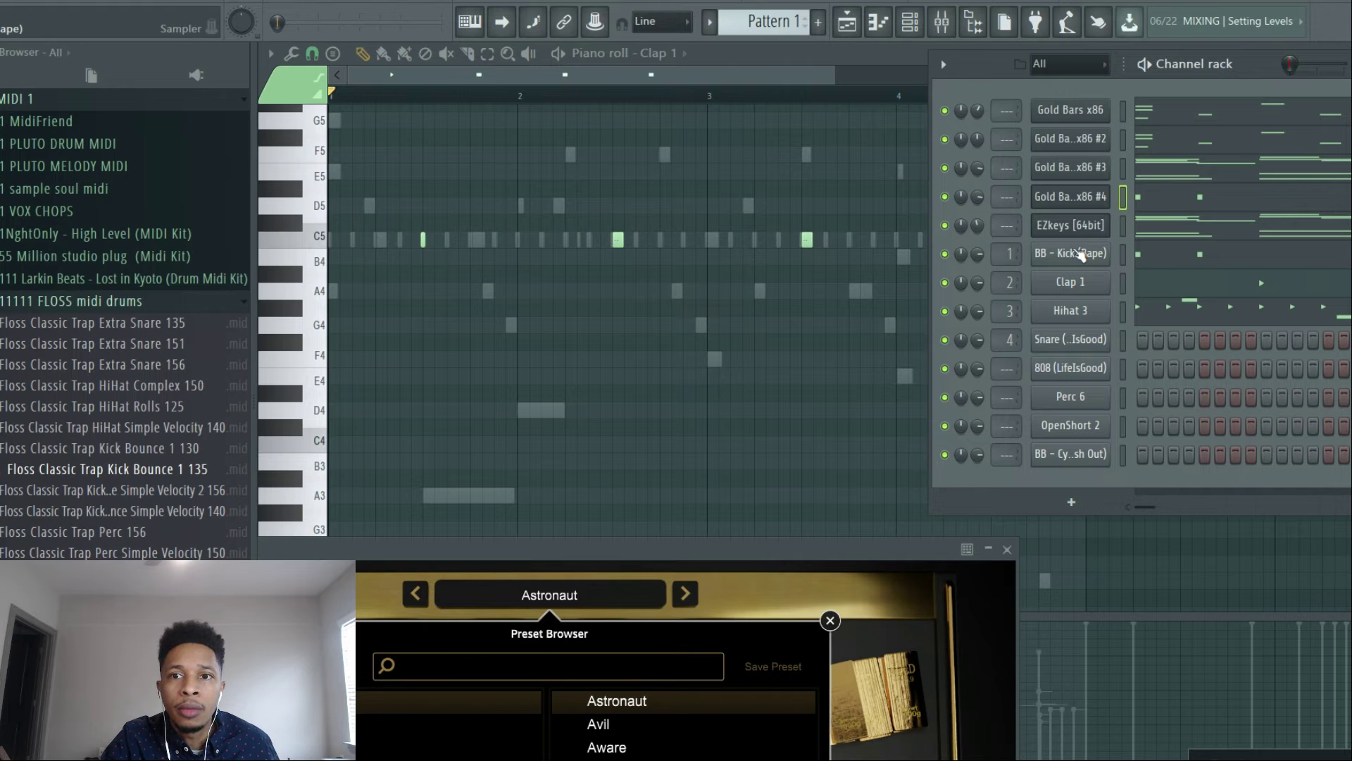
- Check the key in EZkeys and set the Gold Bars x86 #4 piano roll's scale highlighting to A Minor Natural (Aeolian)
left_click(1070, 227)
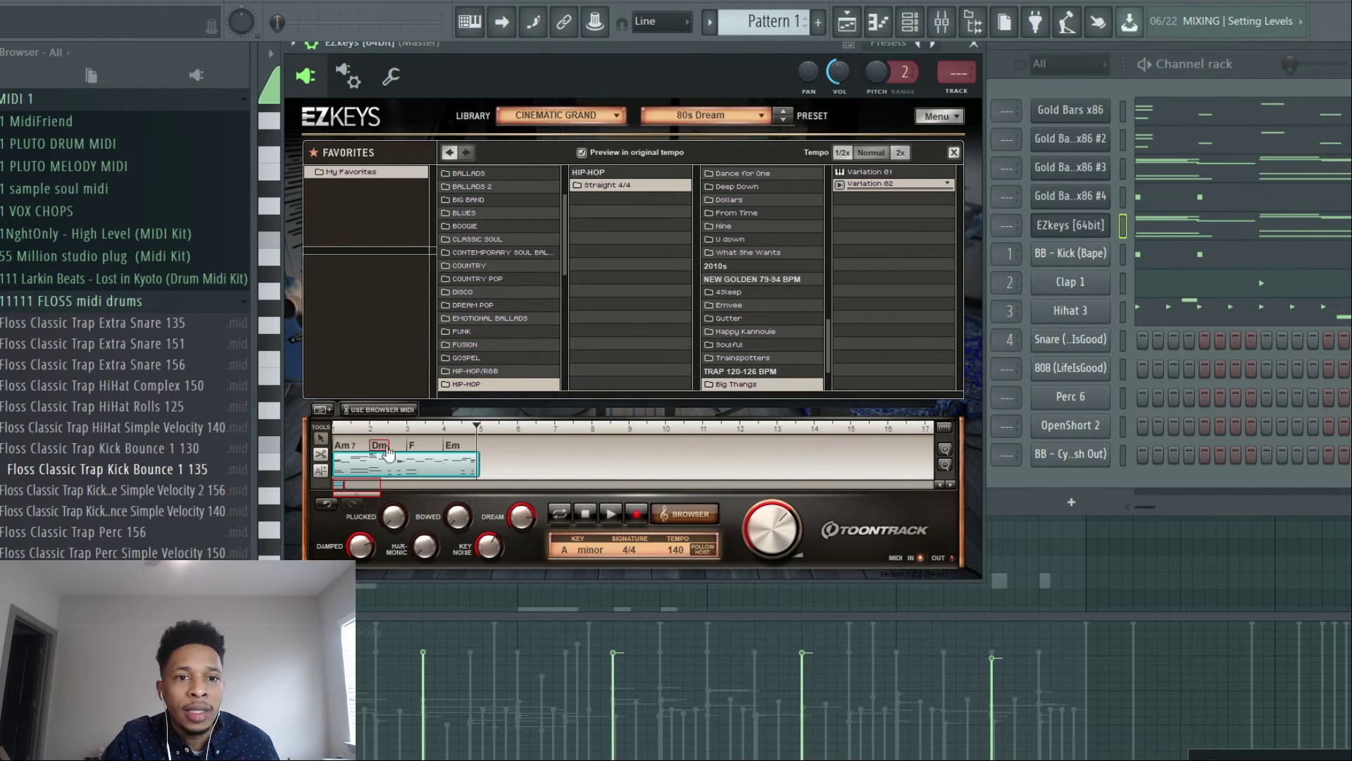
left_click(1054, 480)
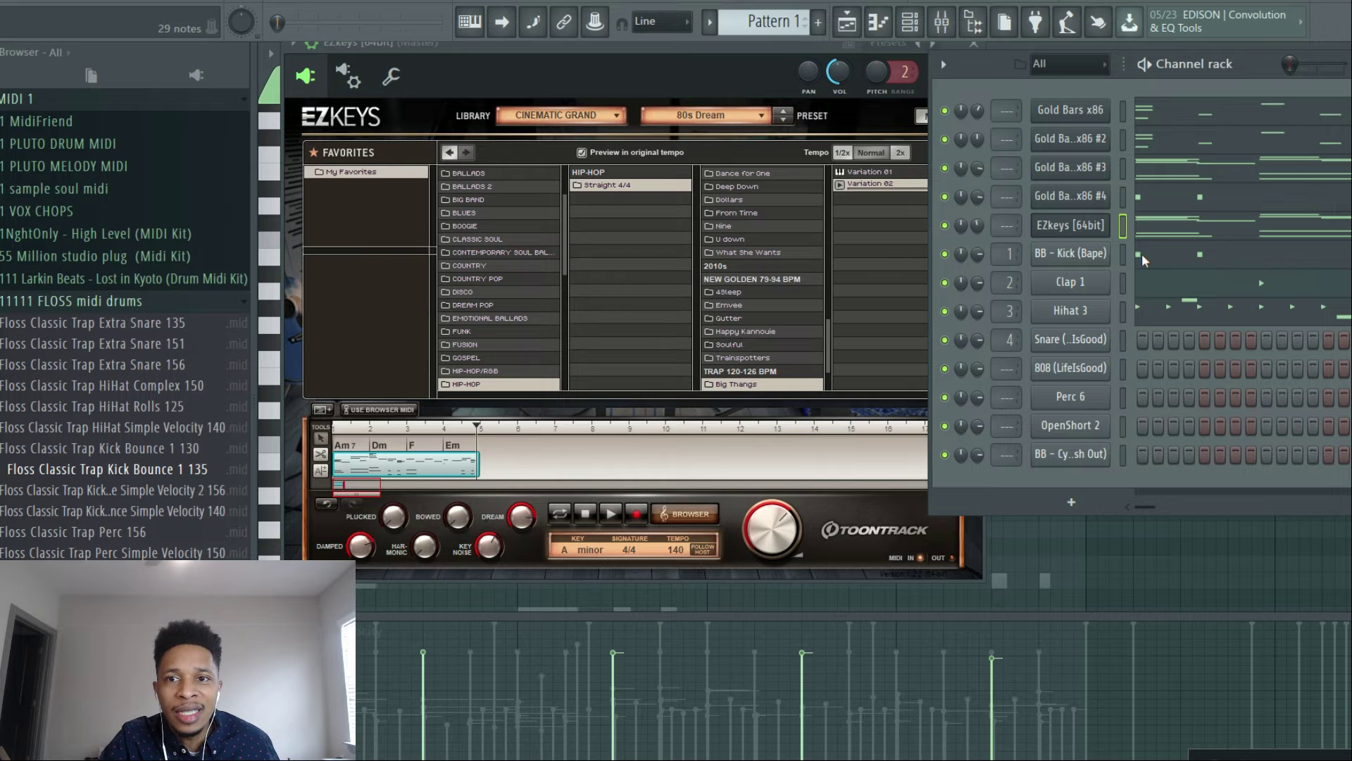
left_click(1144, 194)
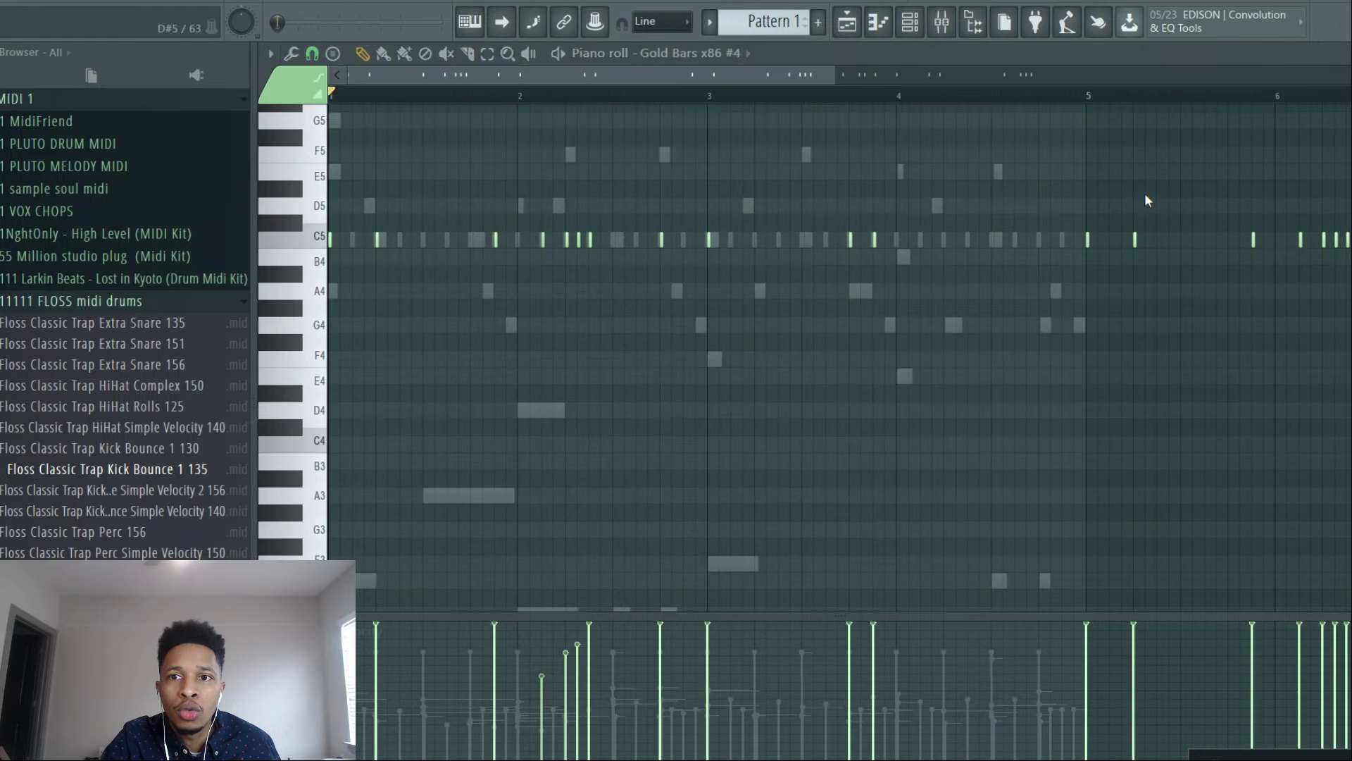
left_click(270, 54)
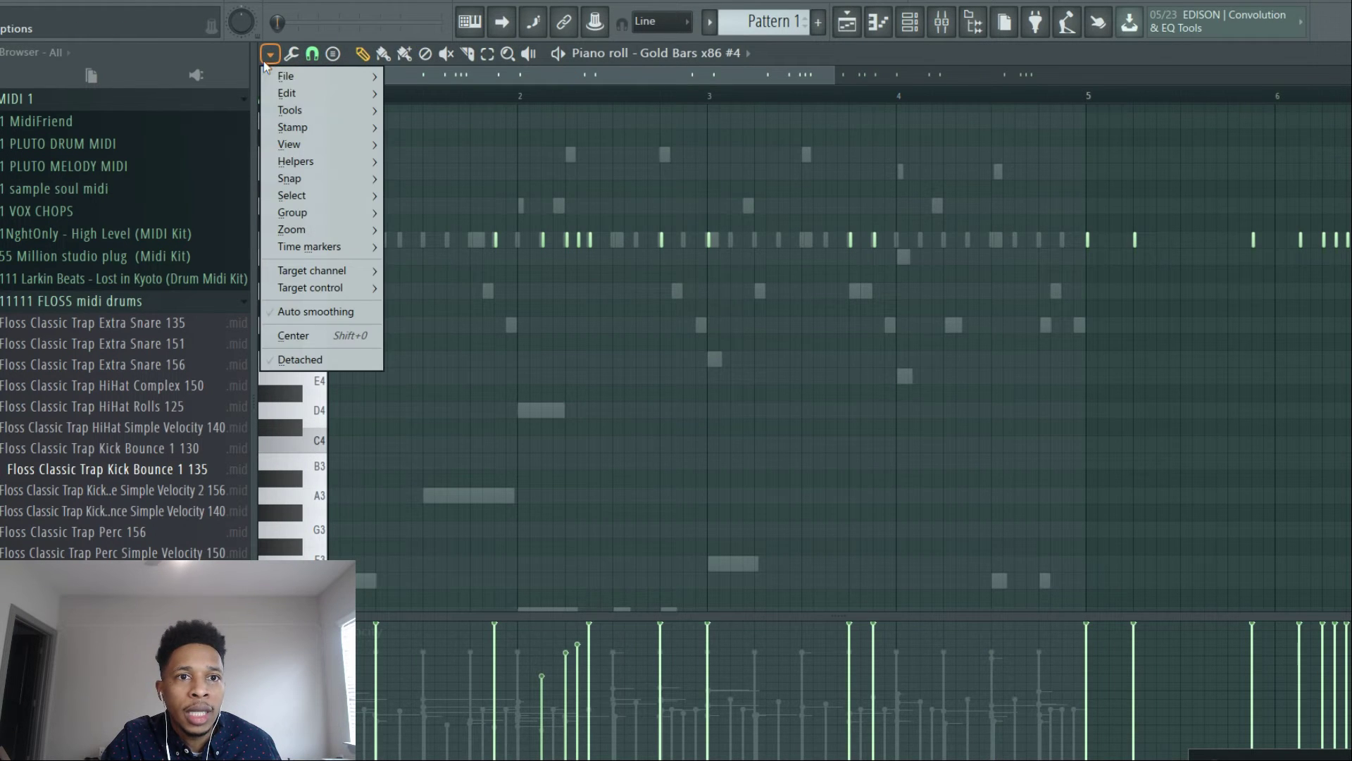
mouse_move(331, 161)
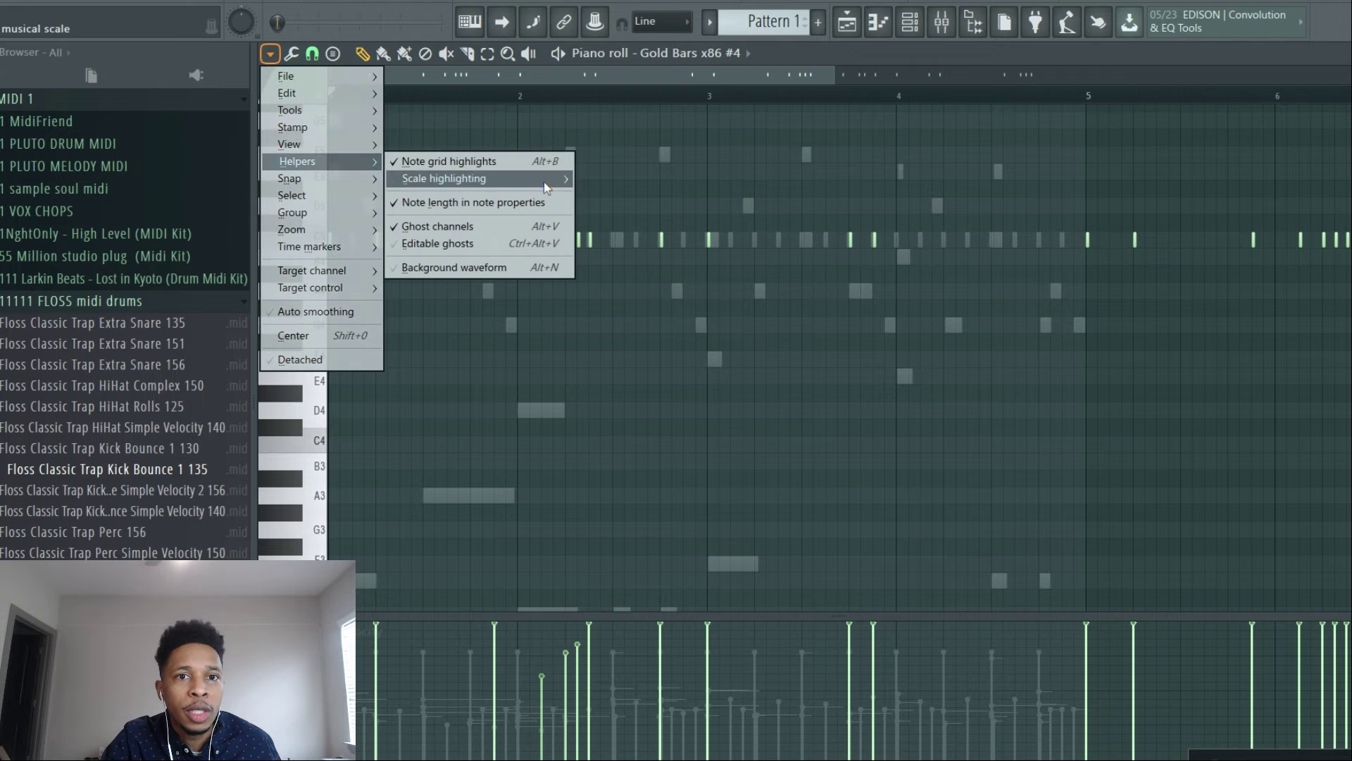
mouse_move(544, 182)
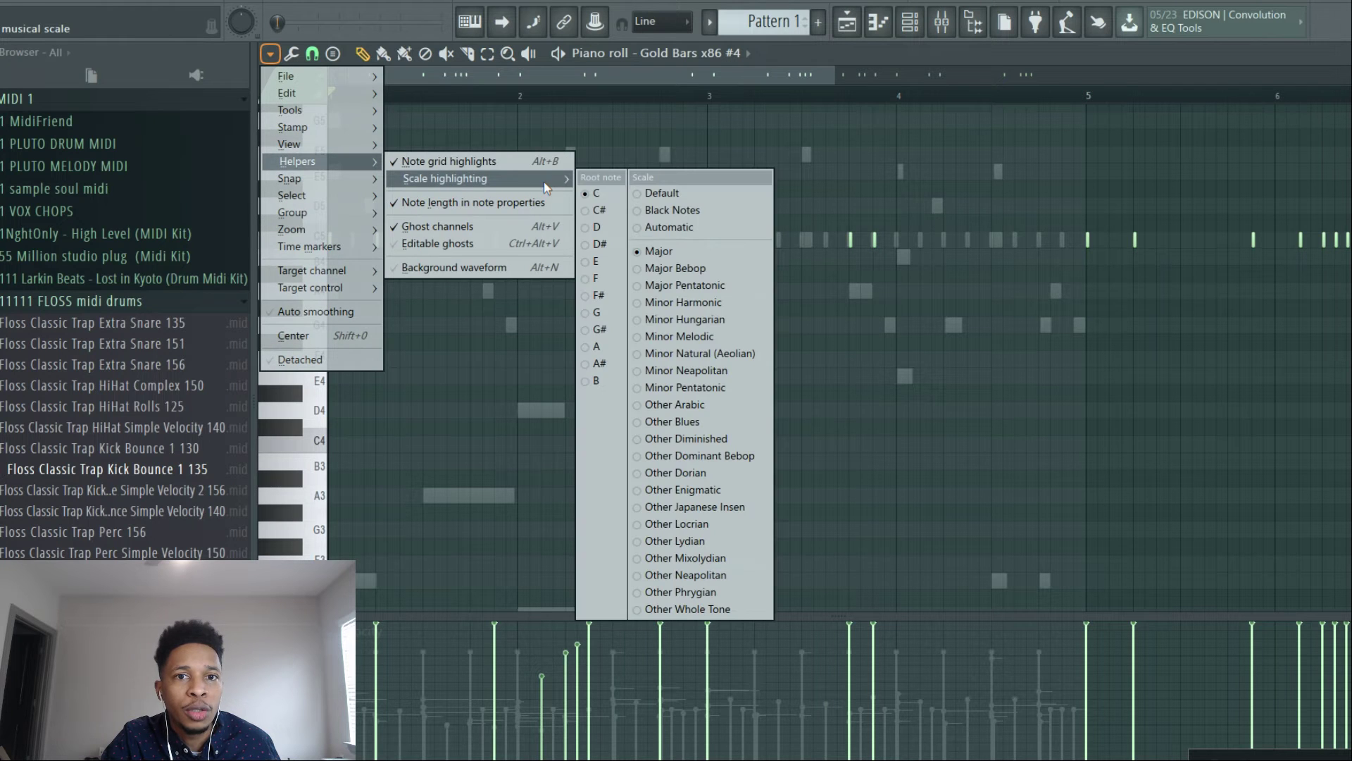
left_click(610, 346)
left_click(269, 54)
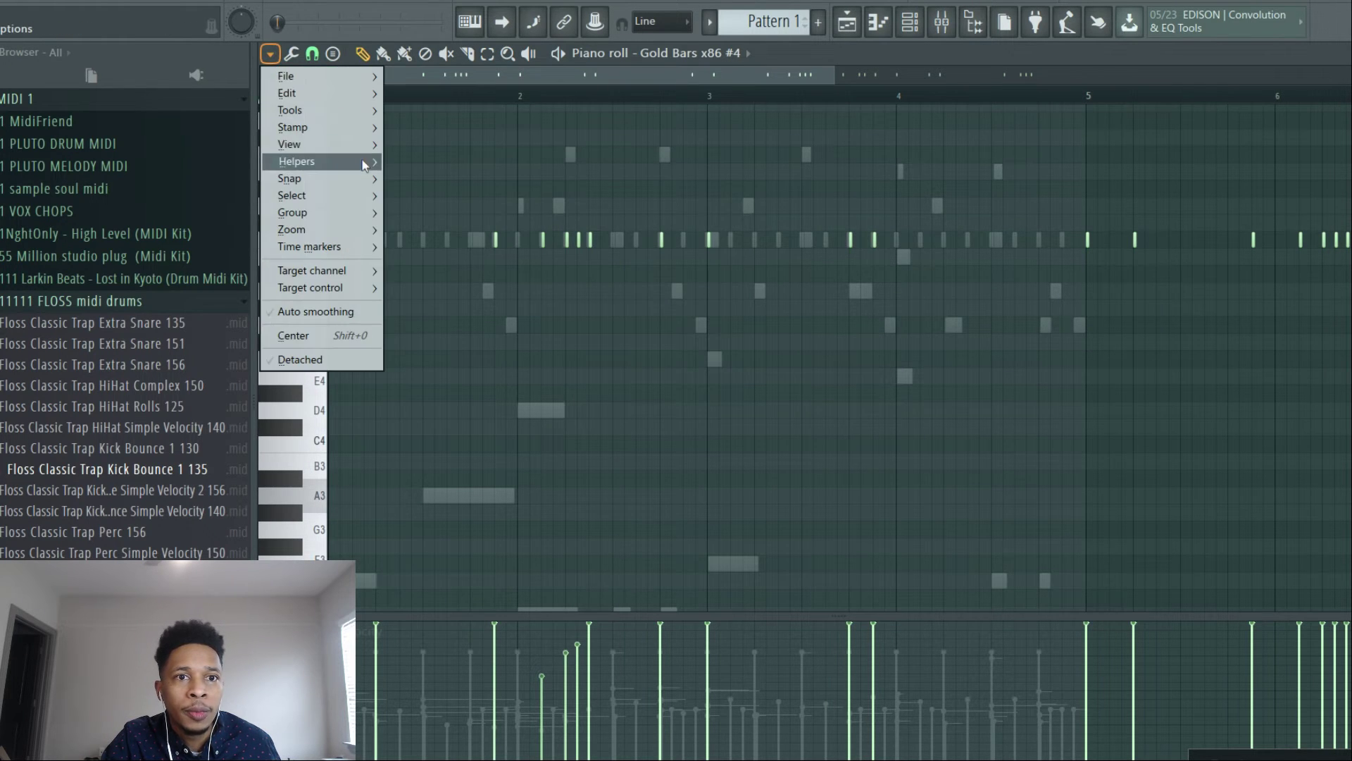
mouse_move(317, 161)
mouse_move(535, 179)
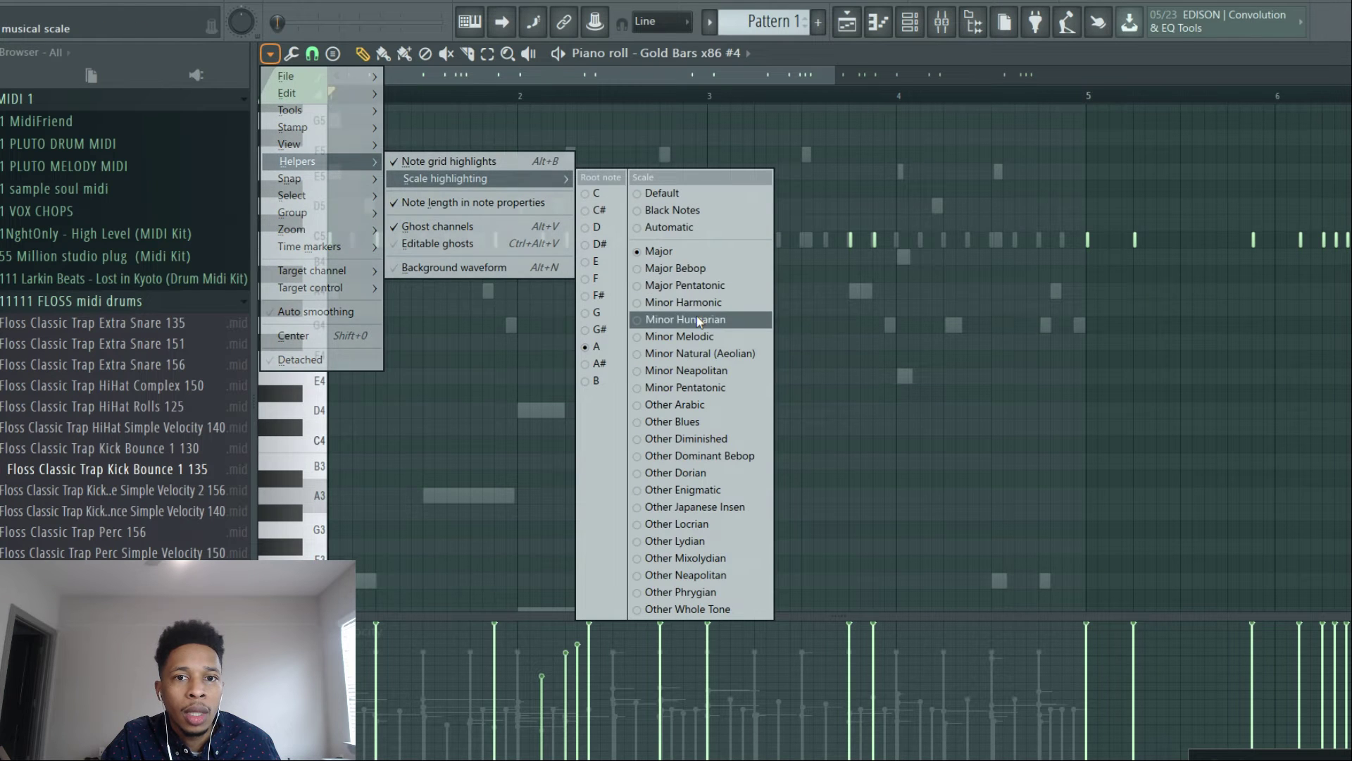
left_click(702, 353)
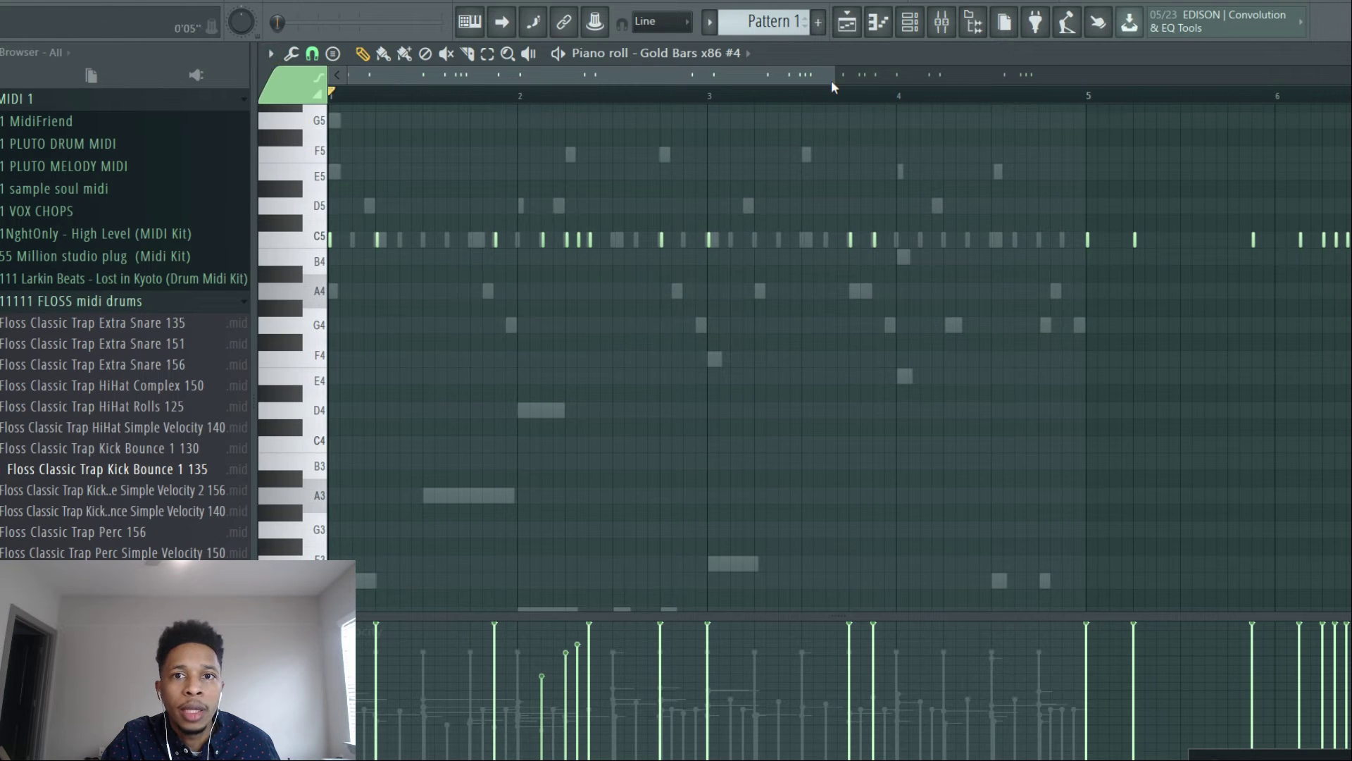
- Delete the BB - Kick (Bape) notes in bars 5 to 8
left_click_drag(831, 77, 1228, 78)
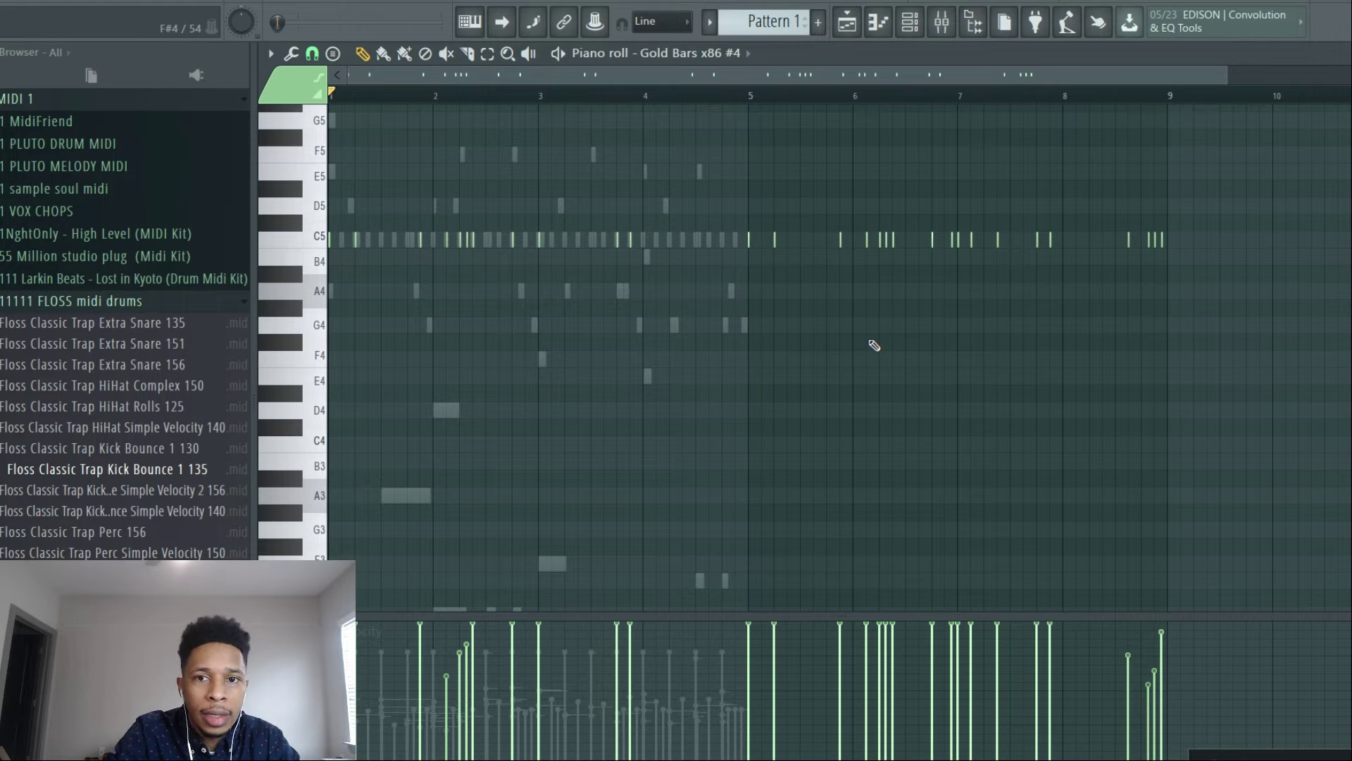
key("F6")
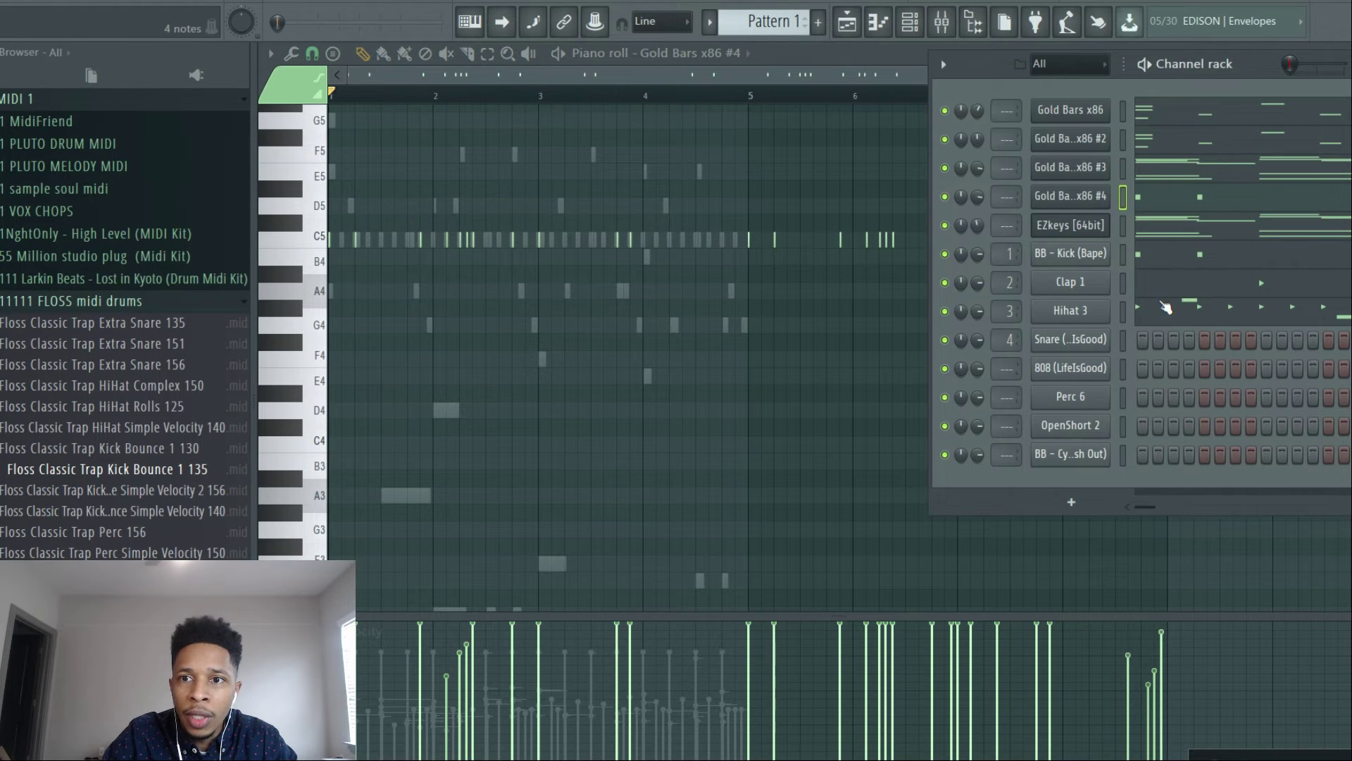
left_click(1165, 258)
left_click_drag(1245, 279, 749, 205)
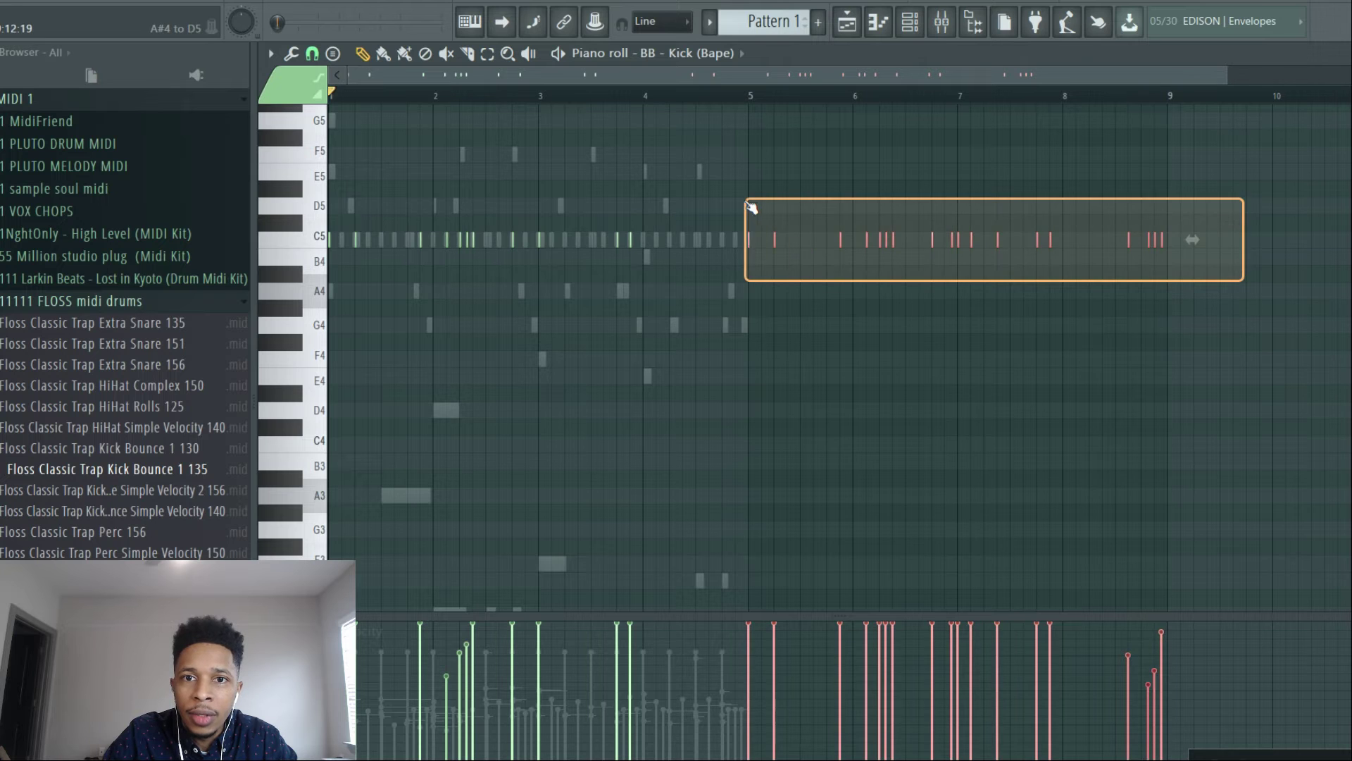
key("F6")
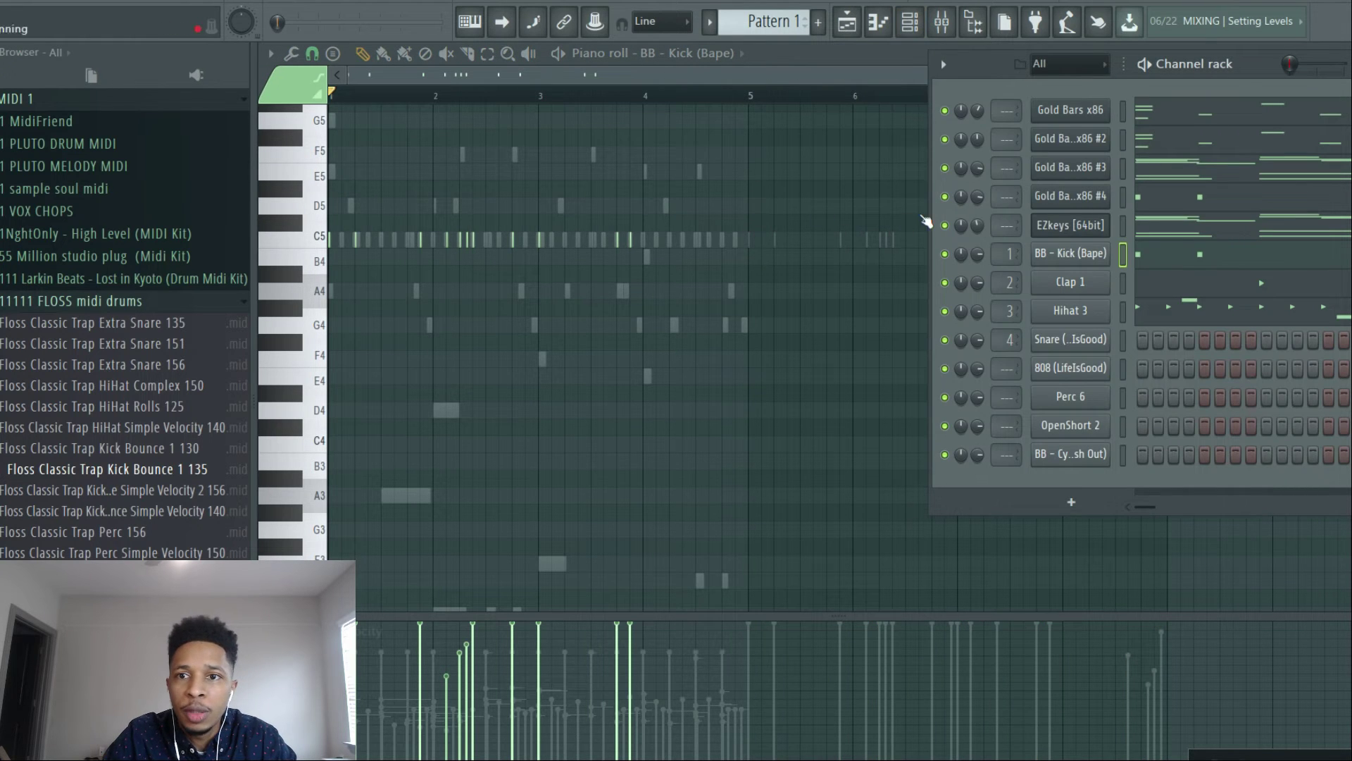
- Delete the Gold Bars x86 #4 notes in bars 5 to 8
left_click(1156, 204)
left_click_drag(1238, 299, 751, 177)
key("Delete")
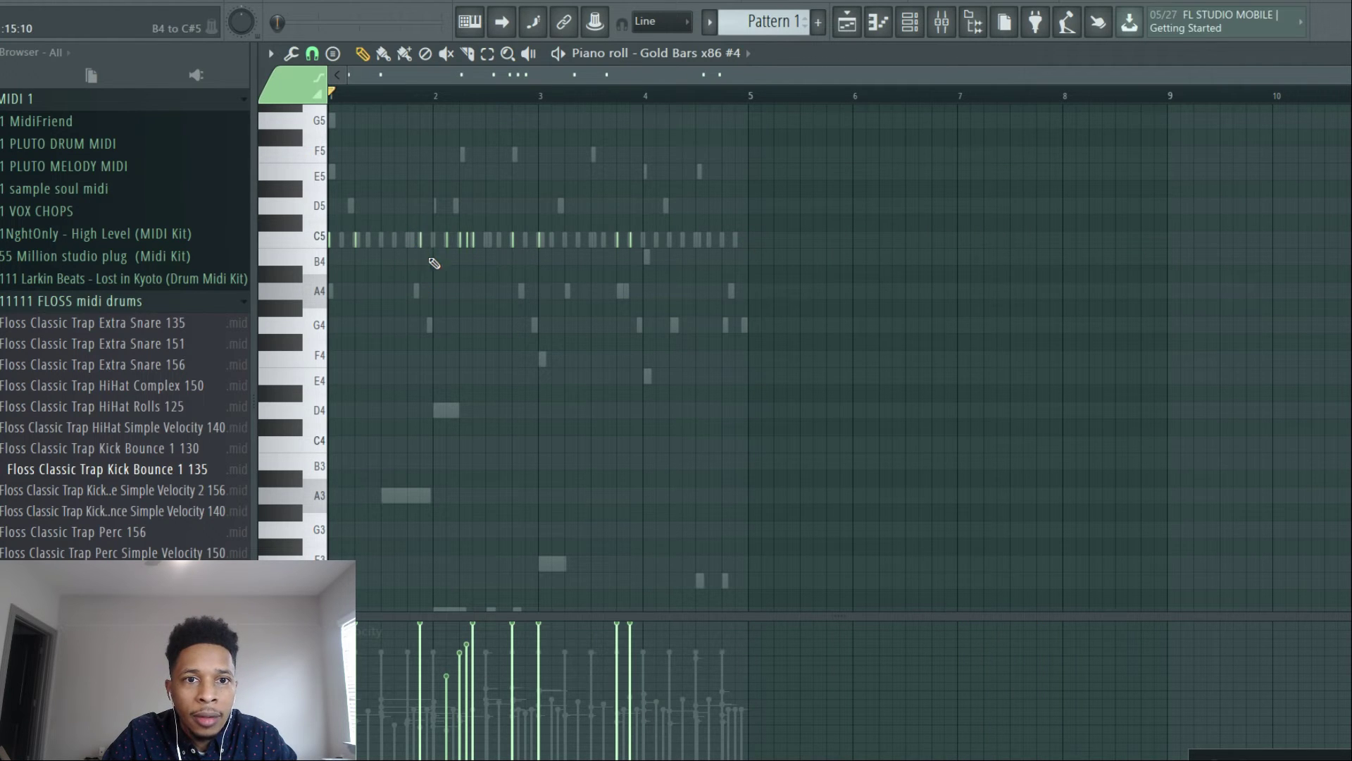
- Audition notes on the piano keys and lower the three bar 1 notes of Gold Bars x86 #4 to A4
left_click_drag(424, 218, 296, 286)
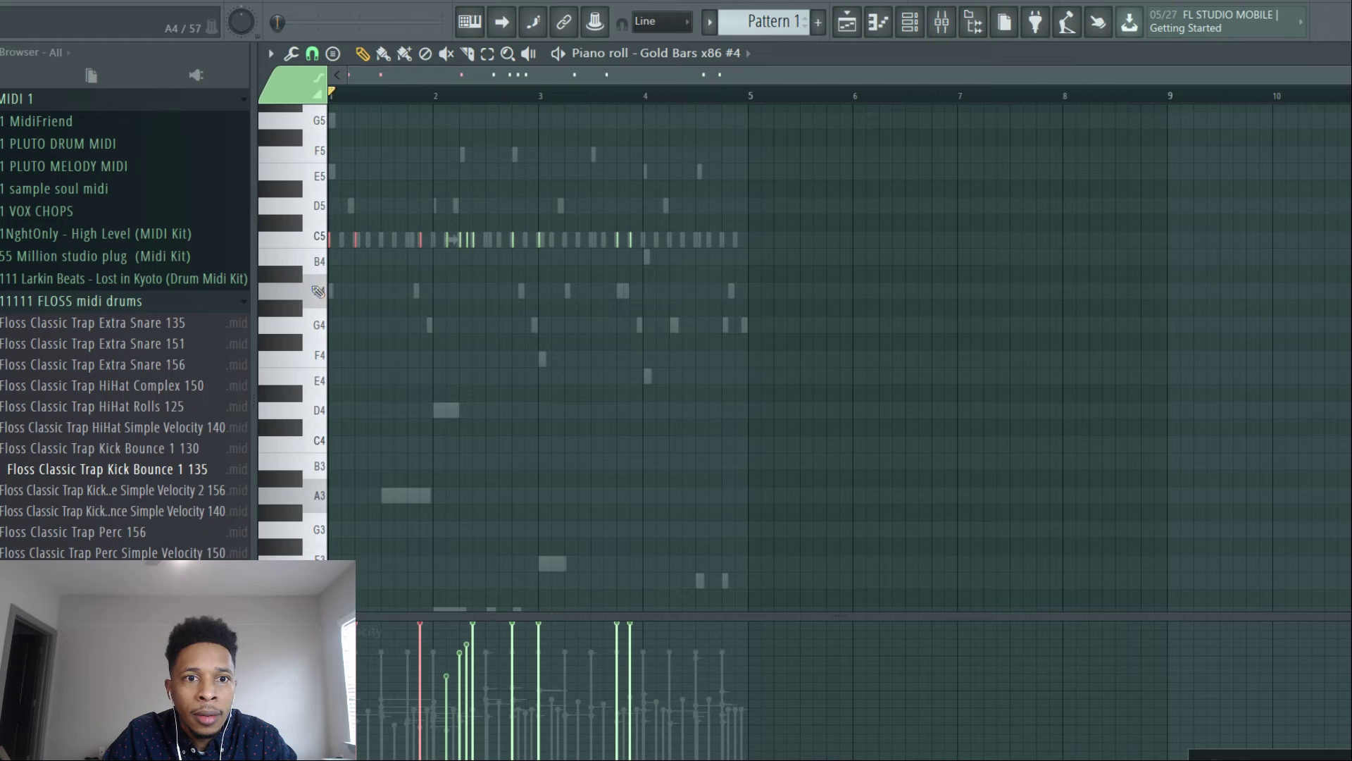
left_click(320, 293)
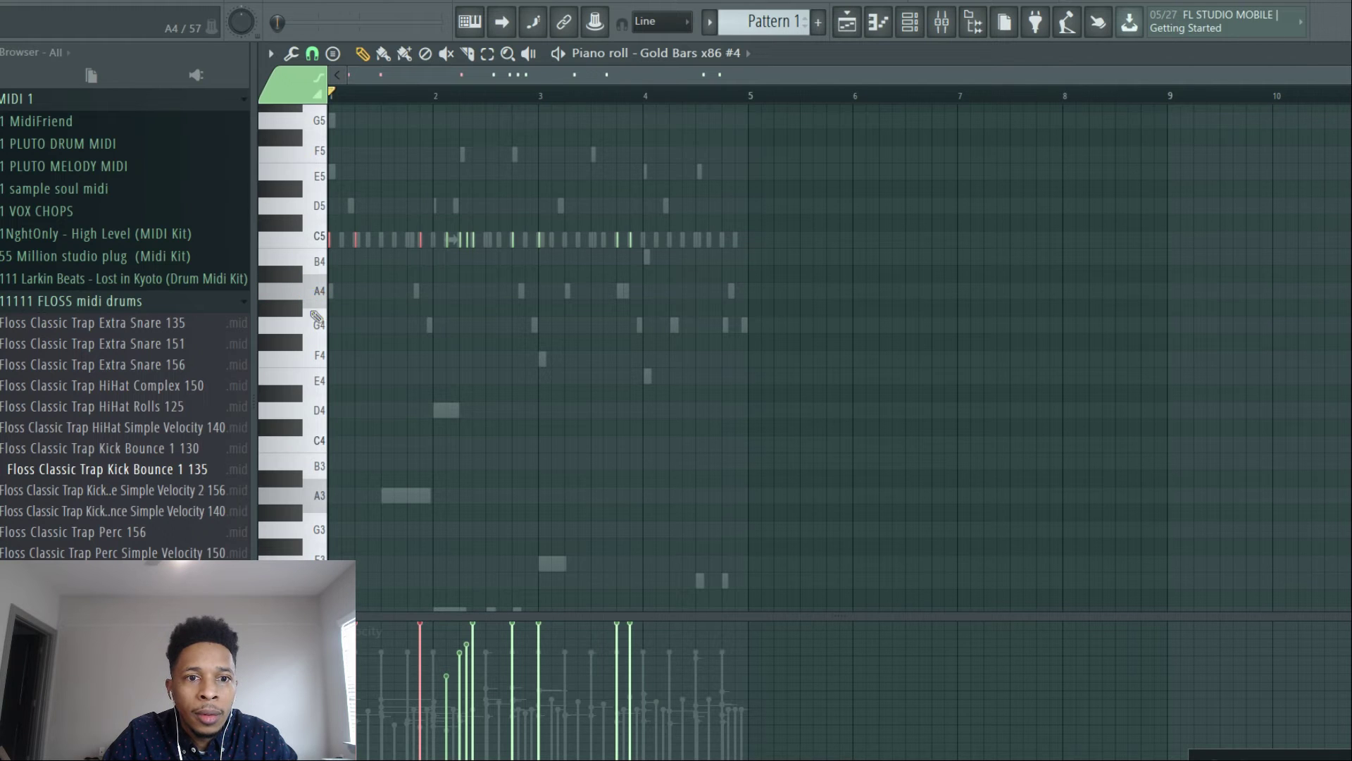
left_click(320, 495)
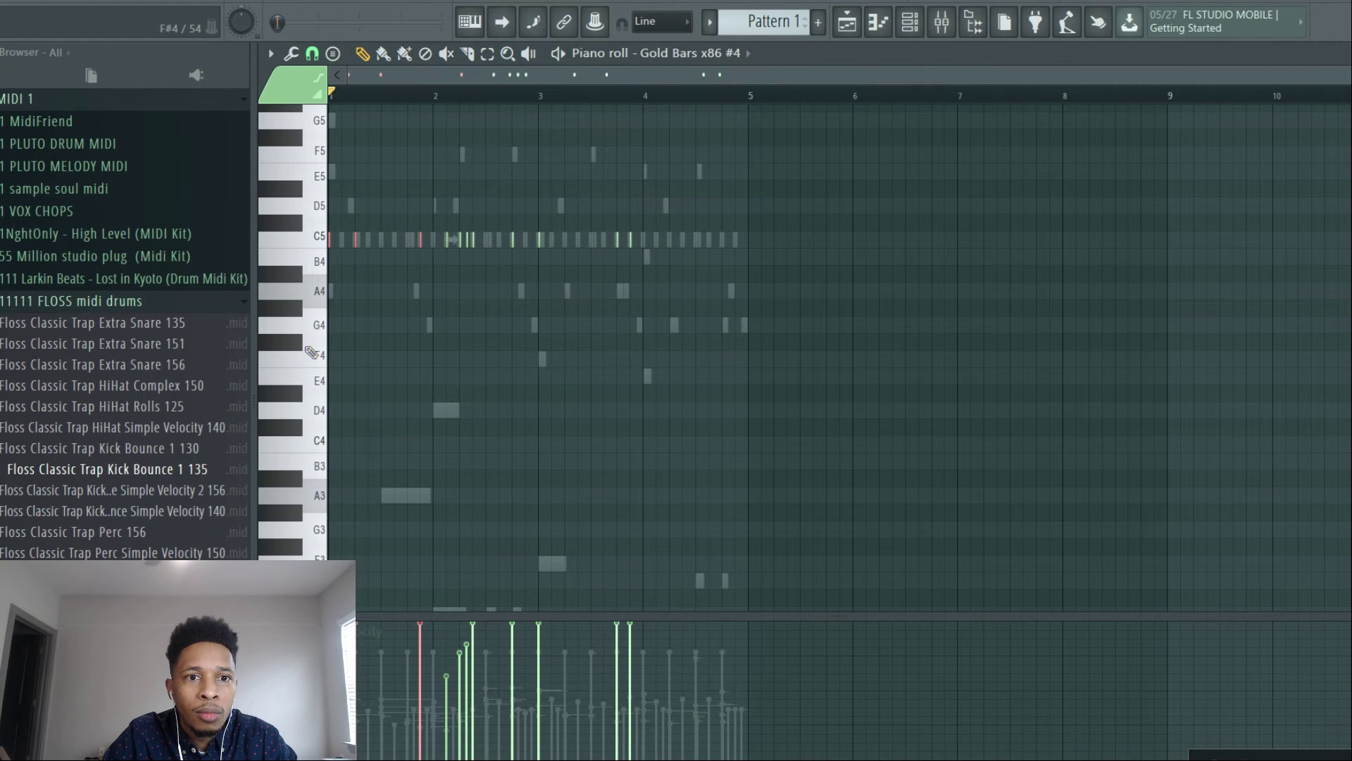
left_click(319, 297)
scroll(321, 224, "up", 3)
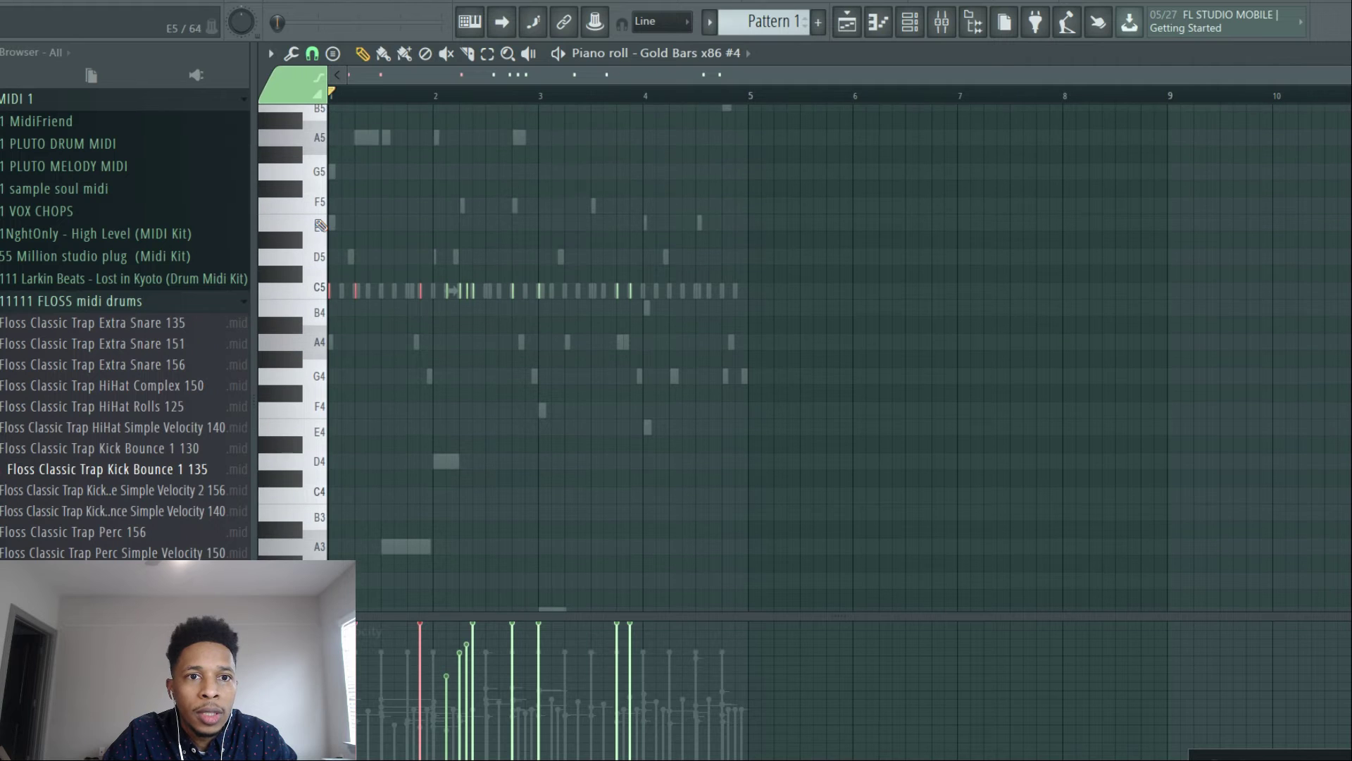
left_click(320, 151)
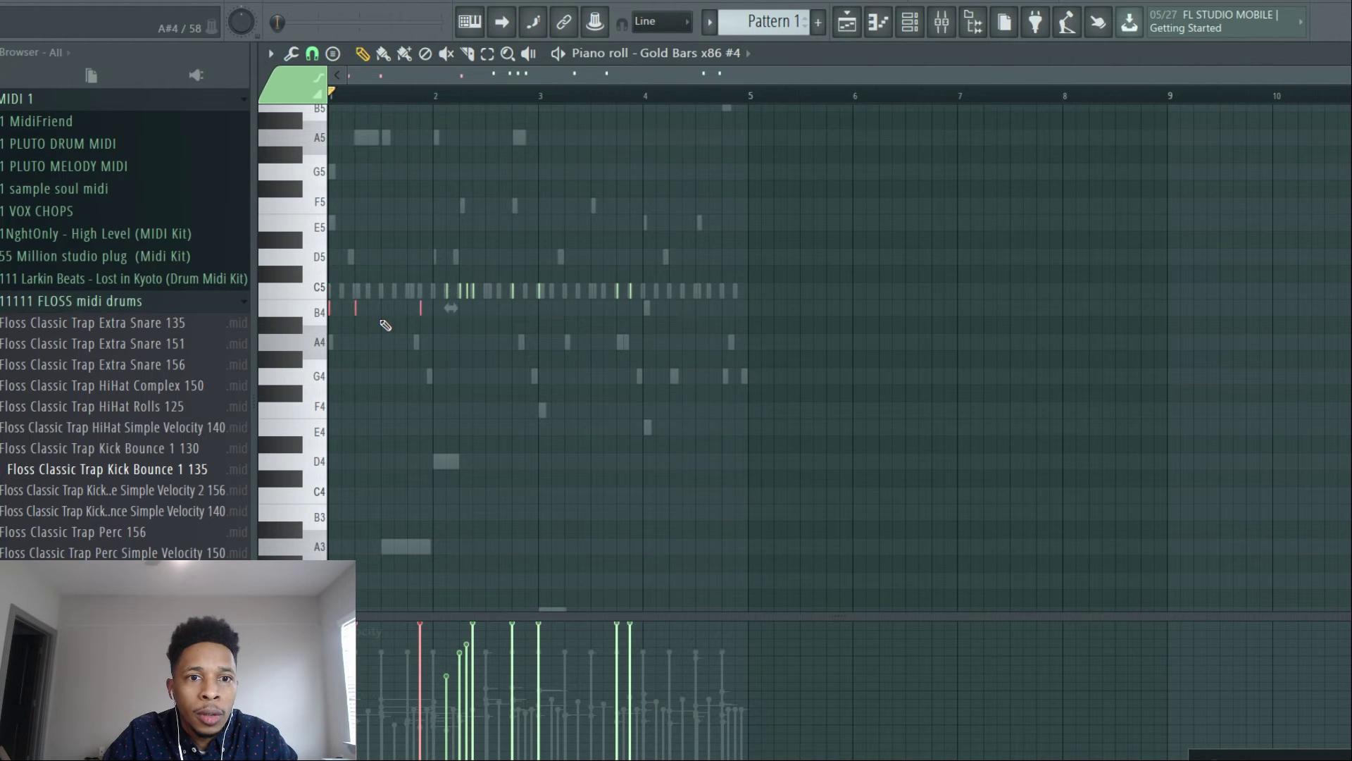
key("shift+Down")
key("shift+Down")
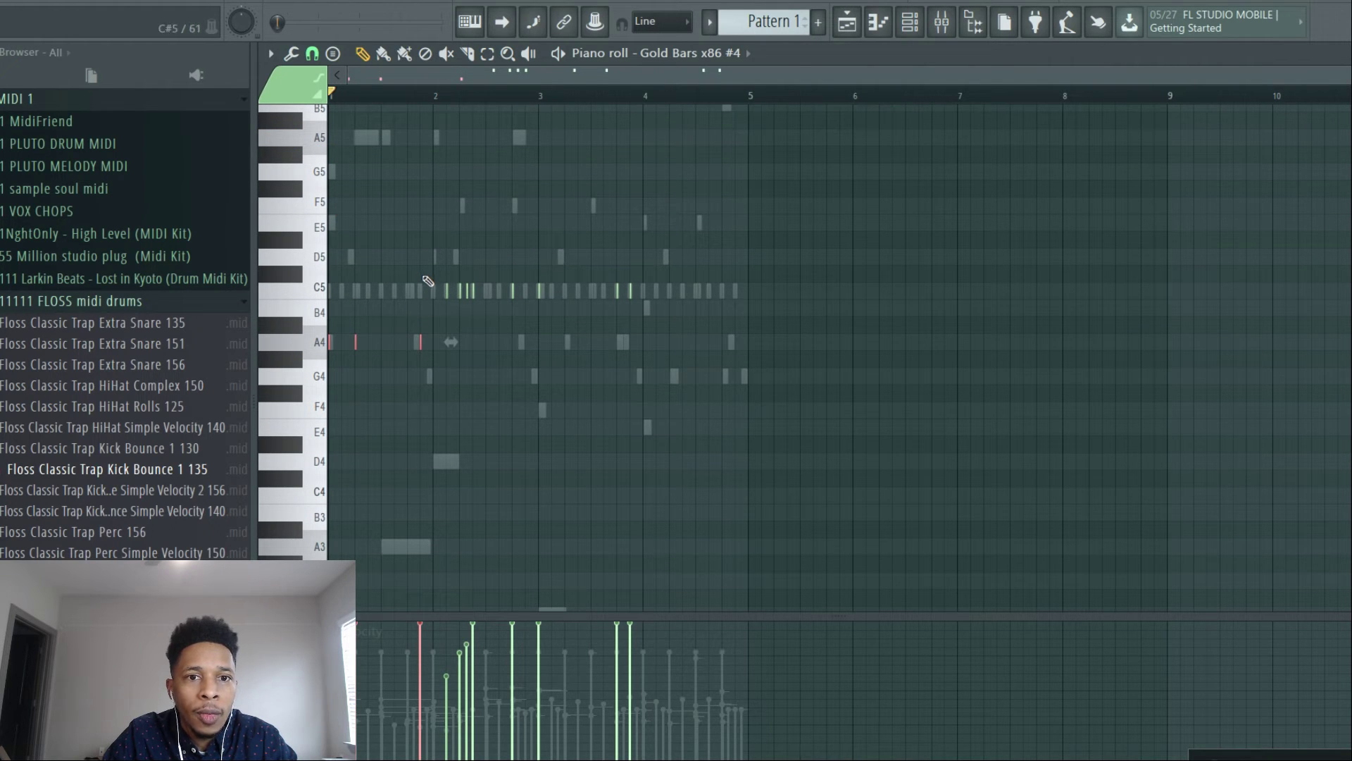
- Raise the five bar 2 notes of Gold Bars x86 #4 to D5
left_click_drag(423, 266, 530, 307)
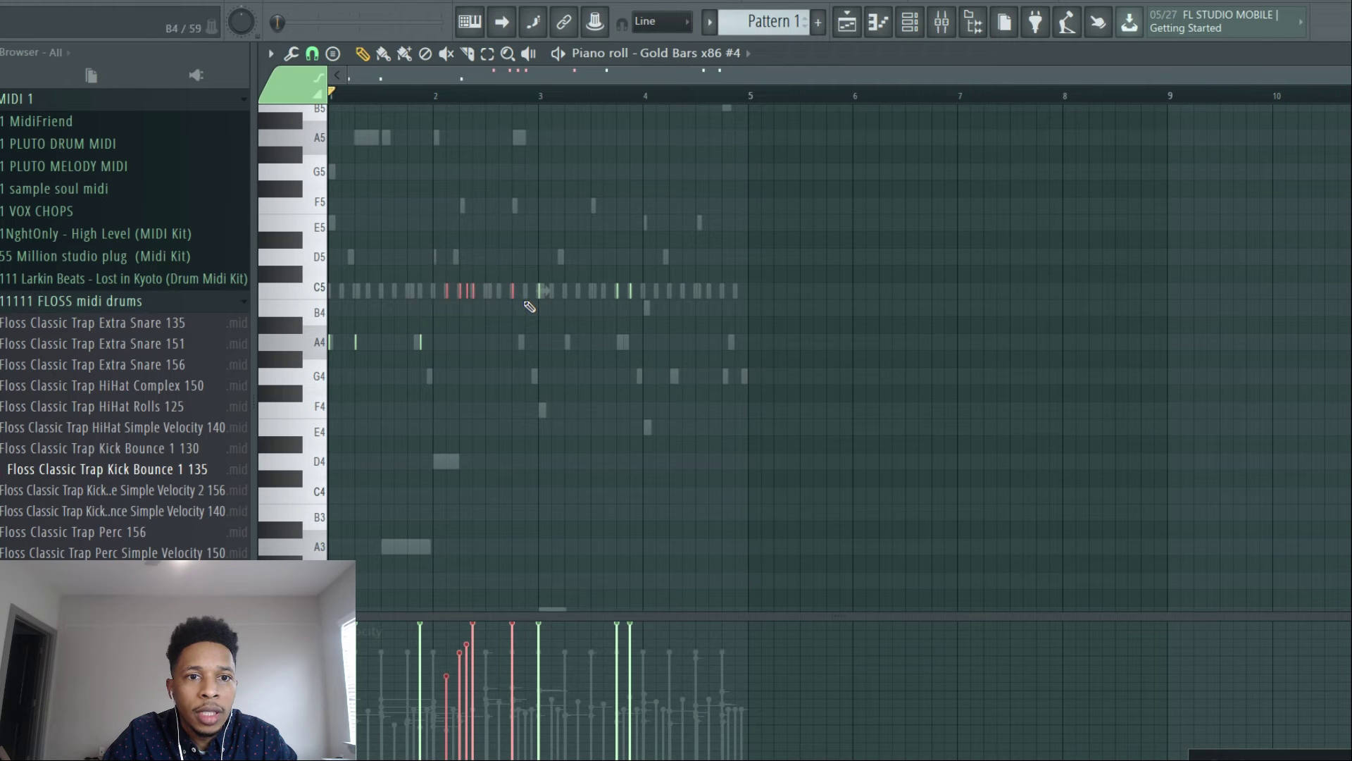
key("shift+Up")
key("shift+Up")
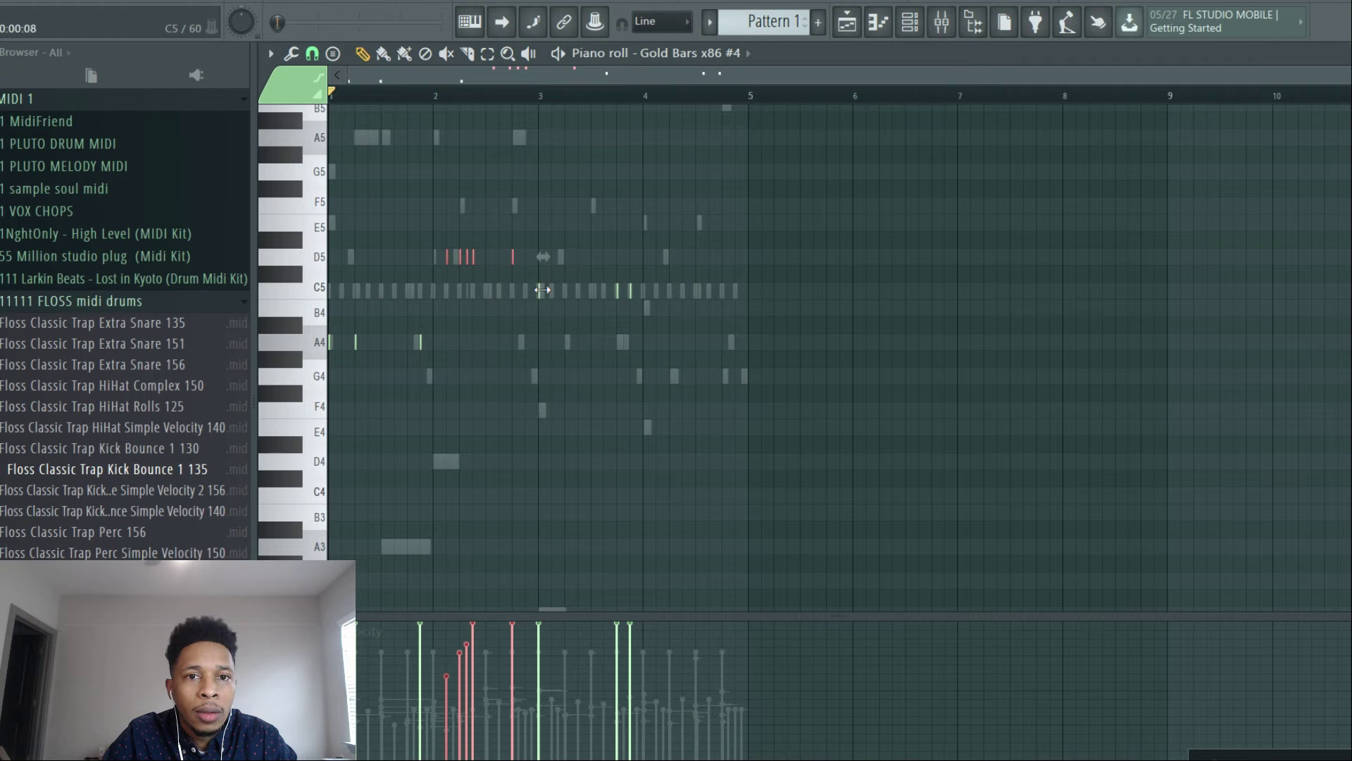
scroll(711, 342, "up", 4)
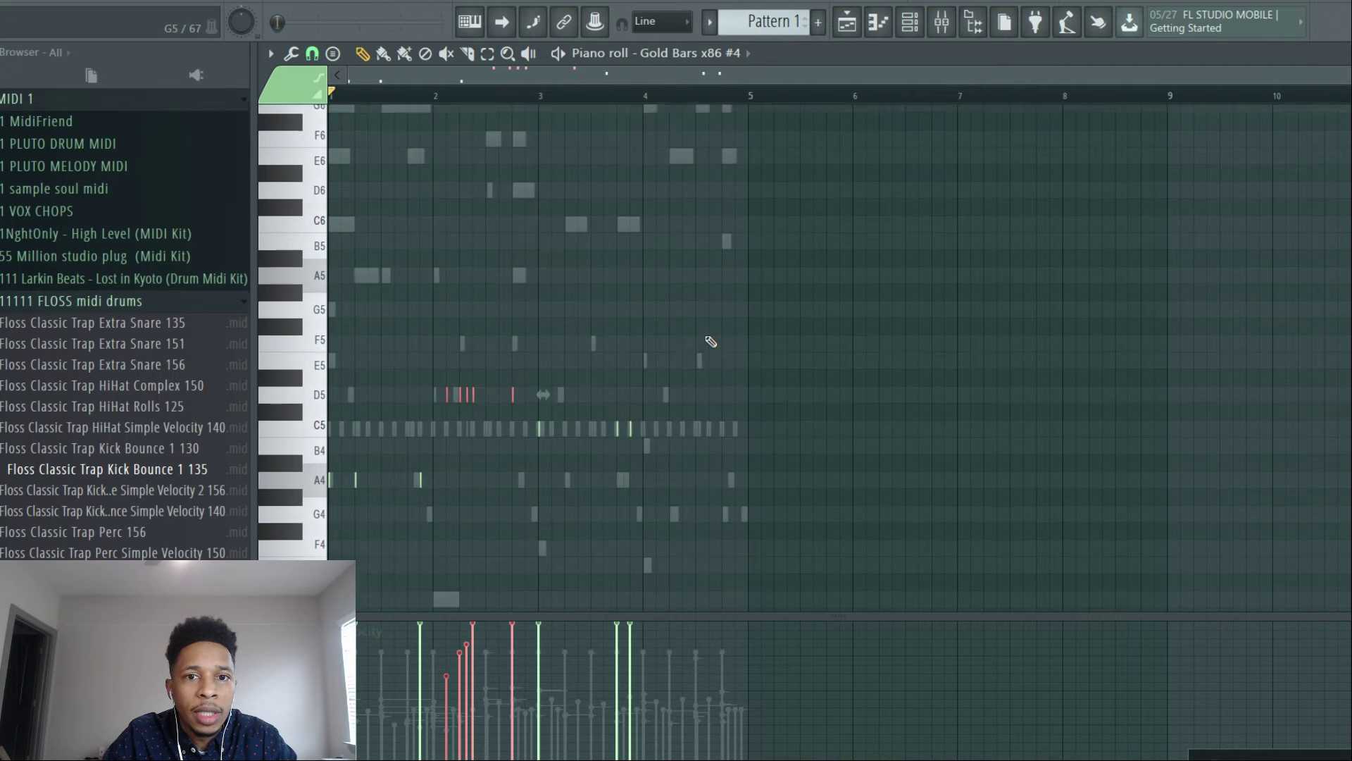
- Check the chord progression in EZkeys and lower the three bar 3 notes of Gold Bars x86 #4 to F4
left_click(910, 22)
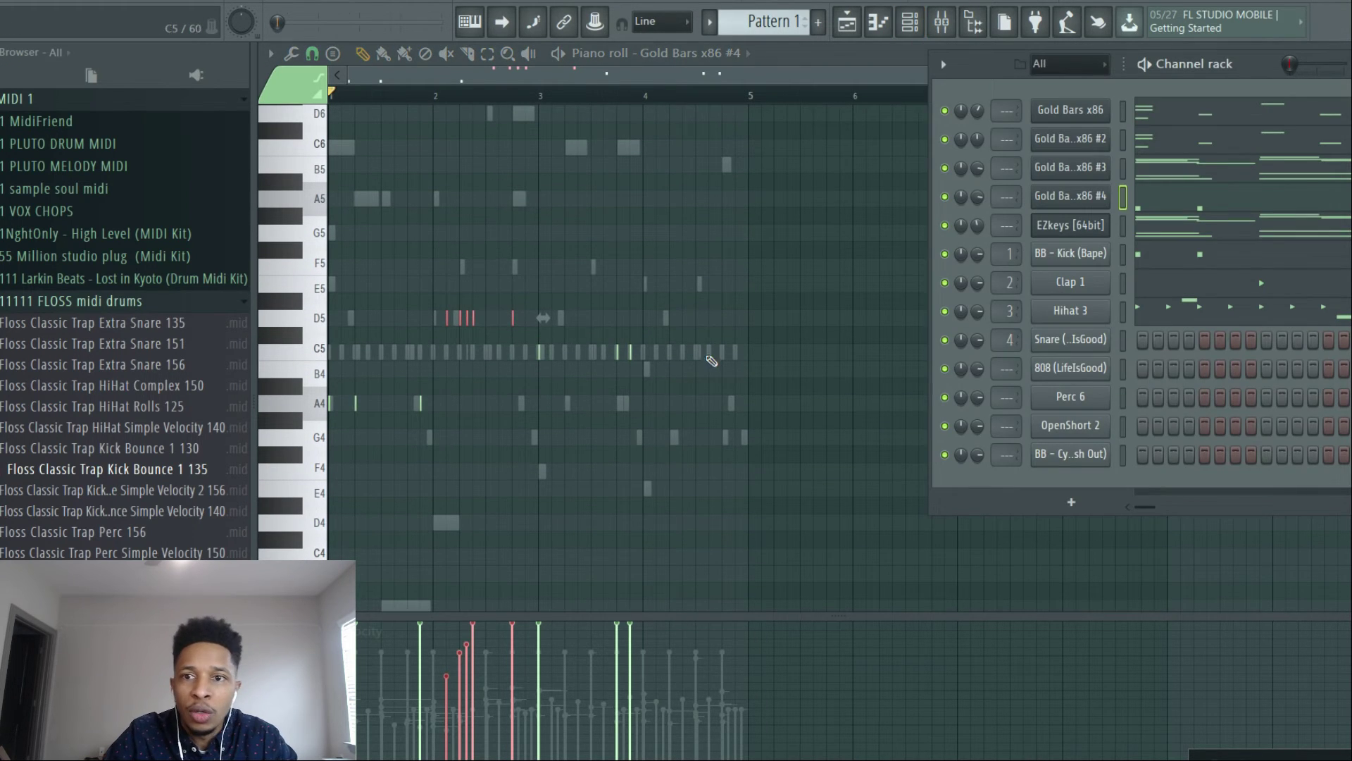
left_click(1093, 228)
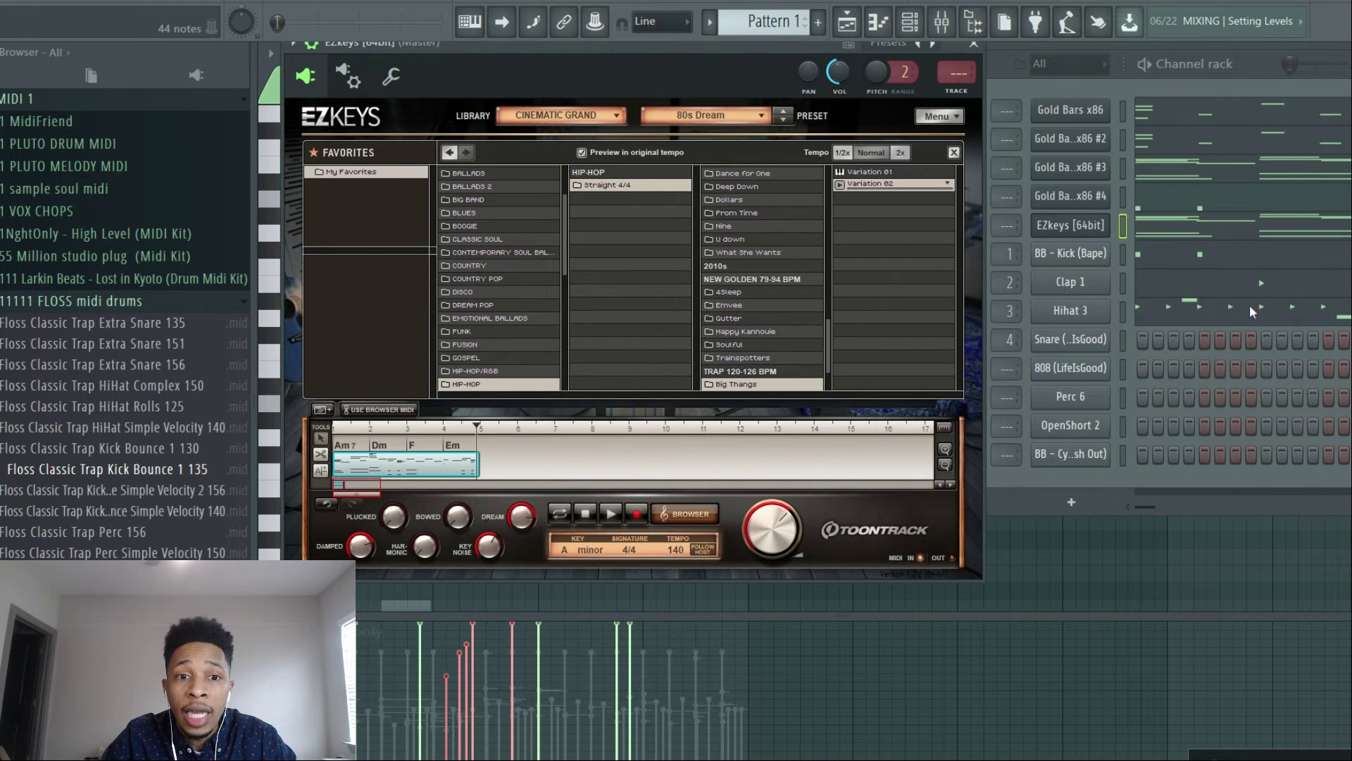
left_click(1148, 198)
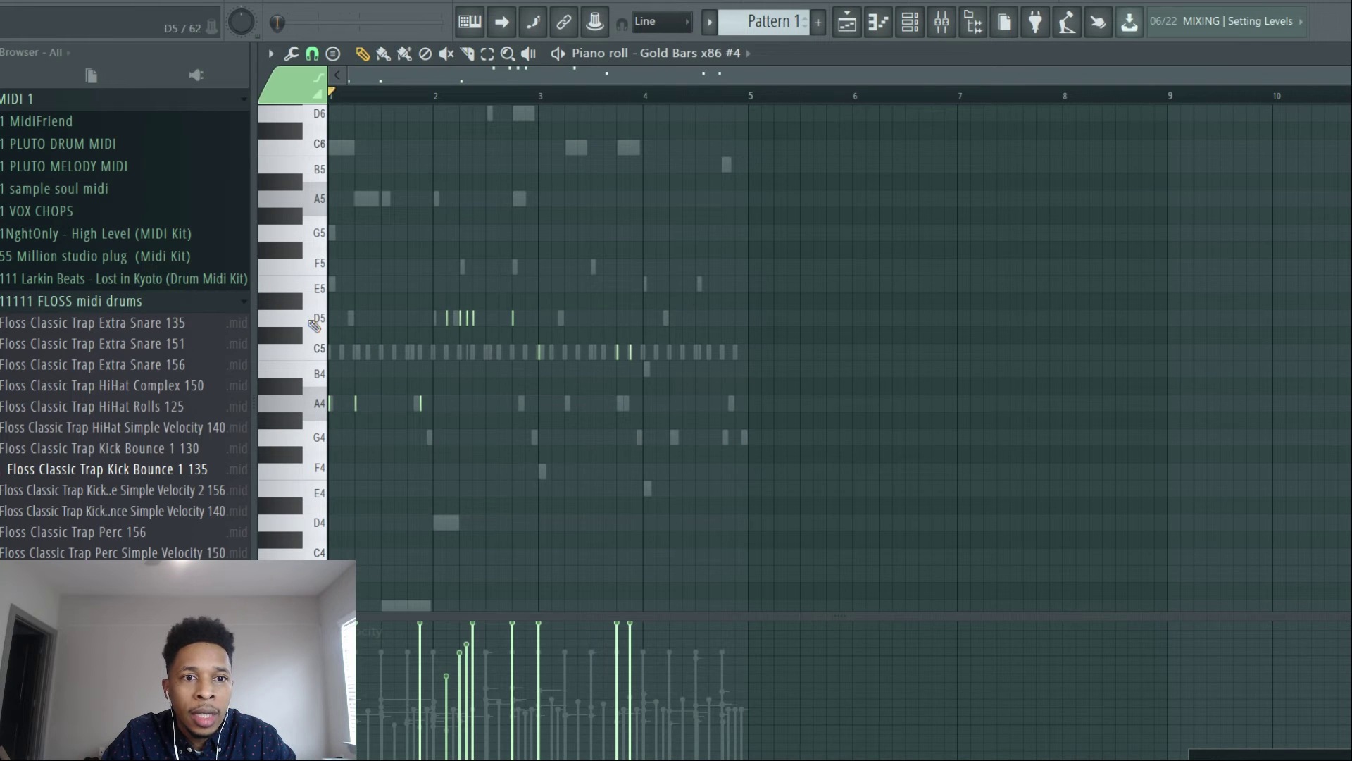
left_click_drag(539, 345, 640, 369)
key("Down")
key("Down")
key("Down")
key("Down")
key("Down")
key("Down")
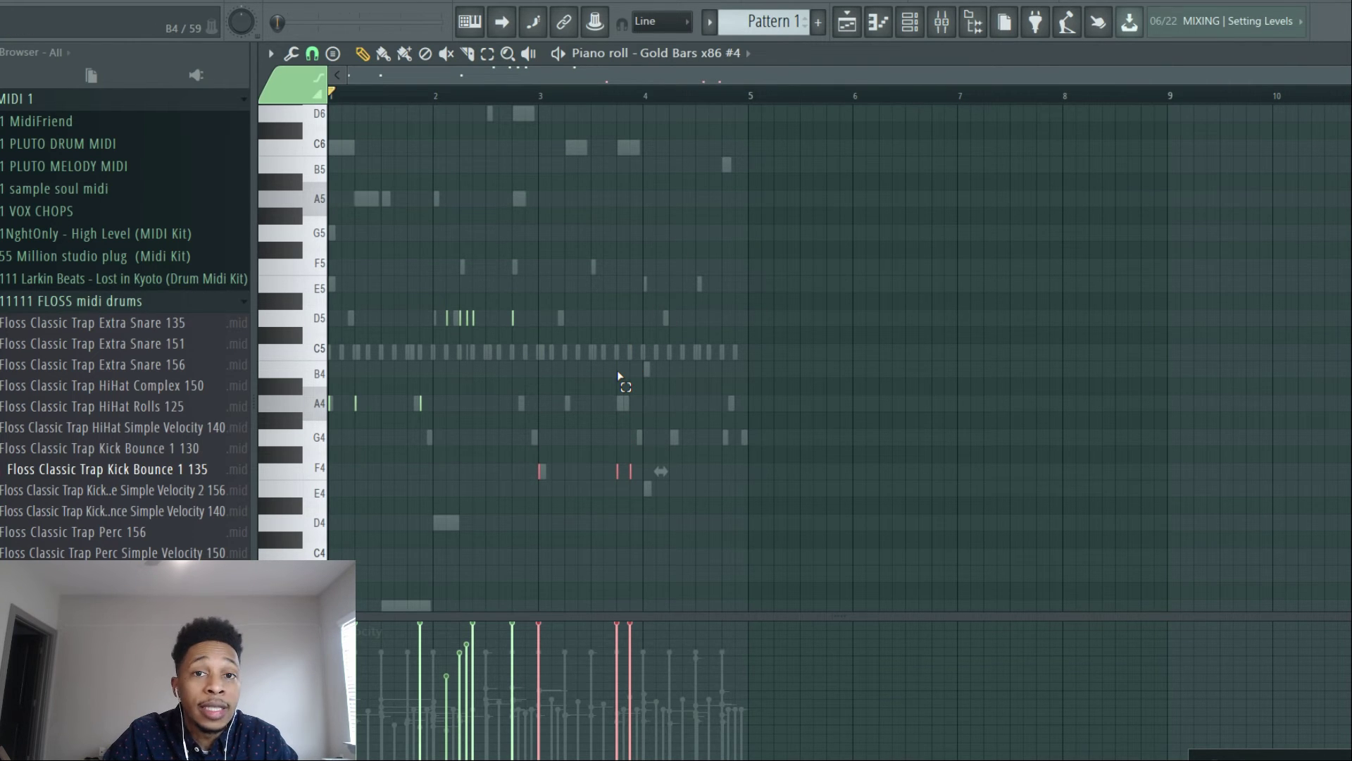
- Play the pattern to hear the repitched 808 line with the drums and melody
key("space")
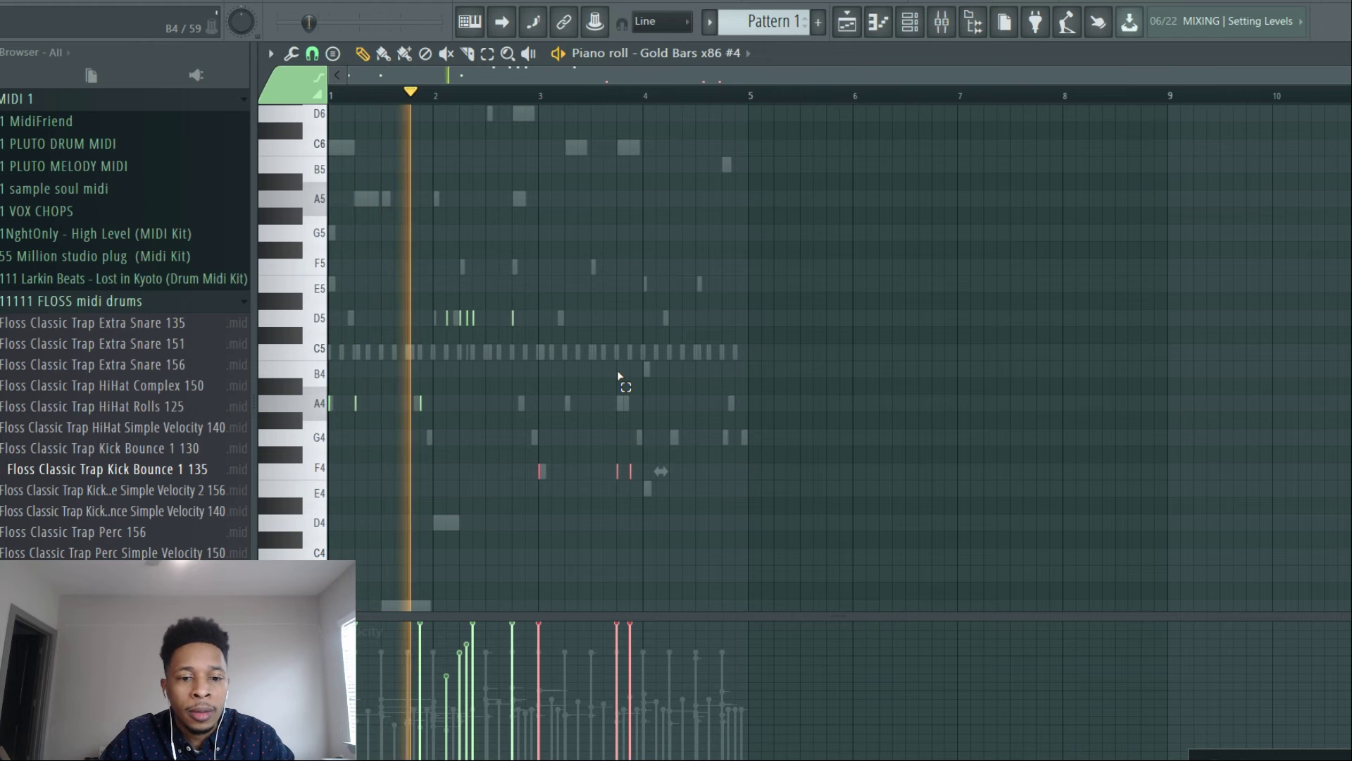
key("F6")
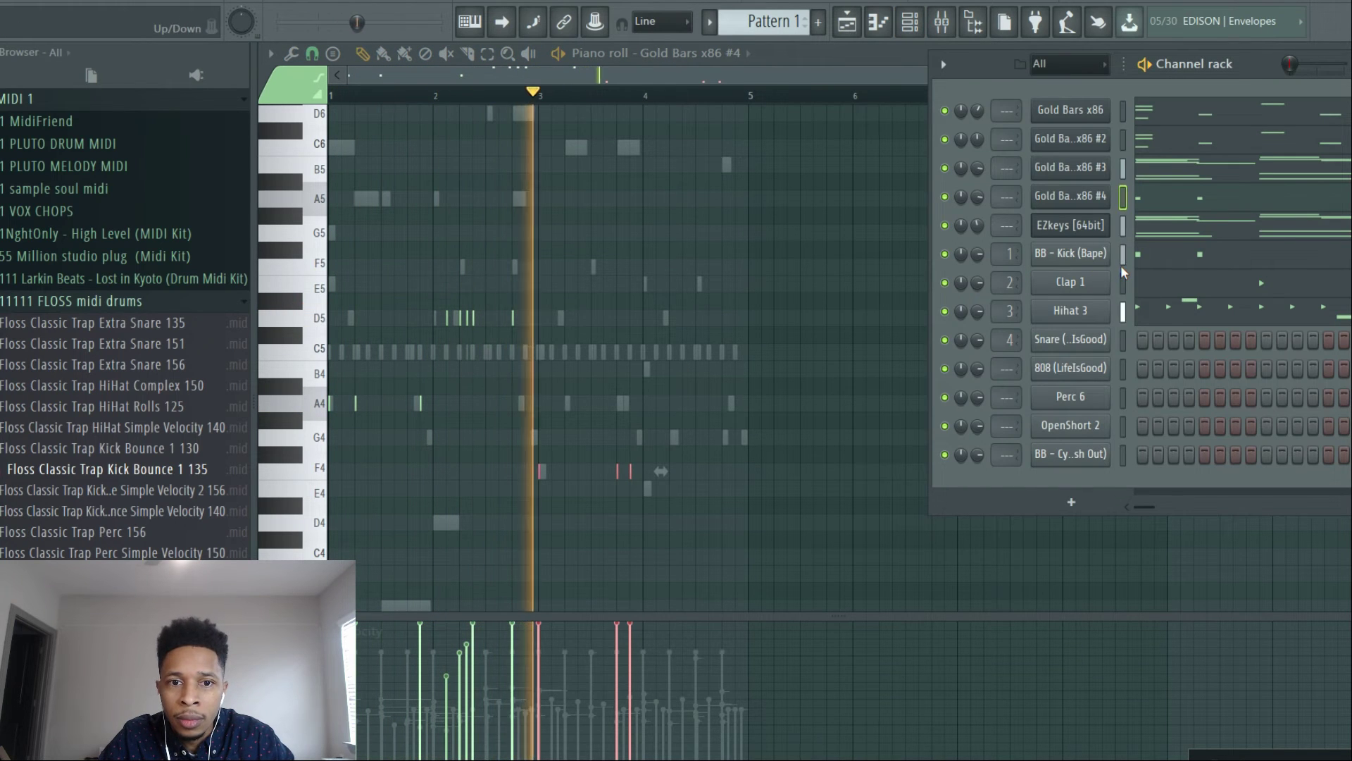
key("space")
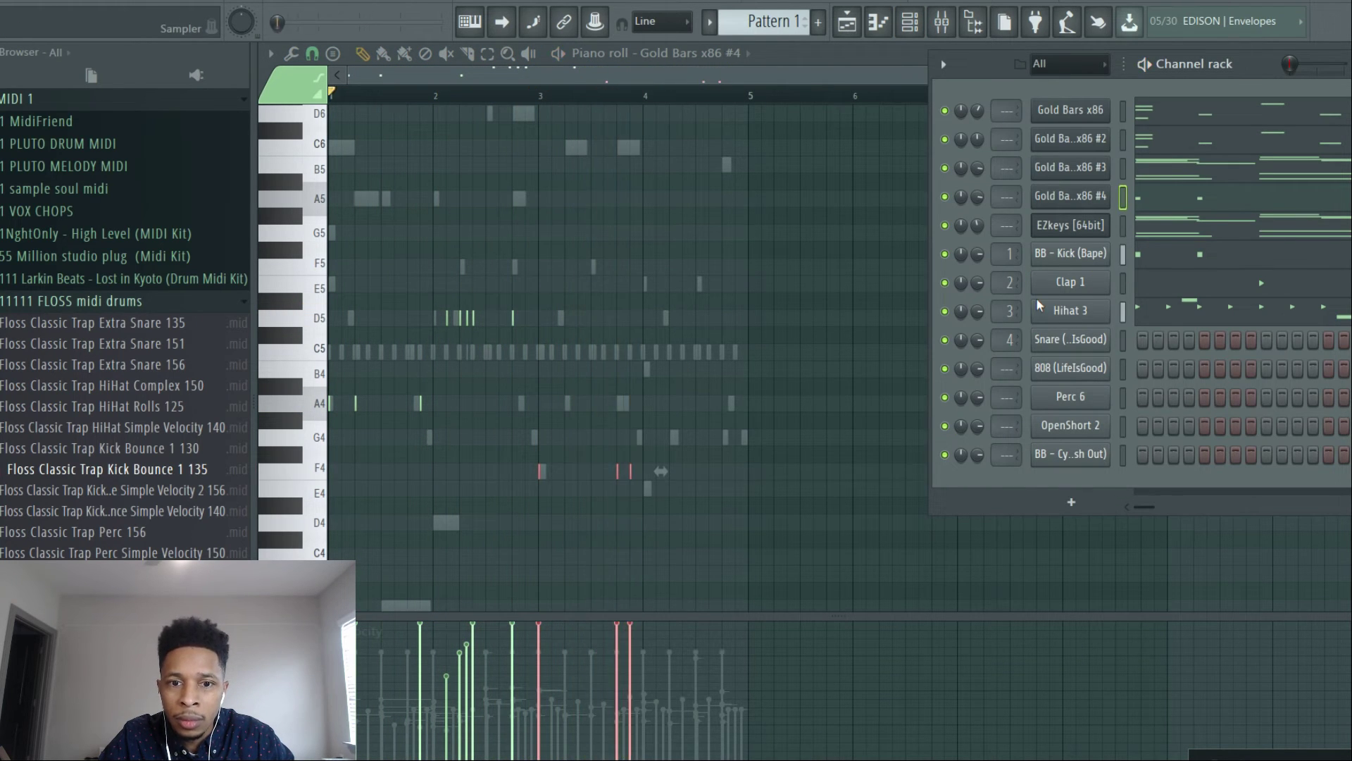
- Lengthen all Gold Bars x86 #4 notes together by the same amount and preview the pattern
left_click_drag(739, 493, 331, 303)
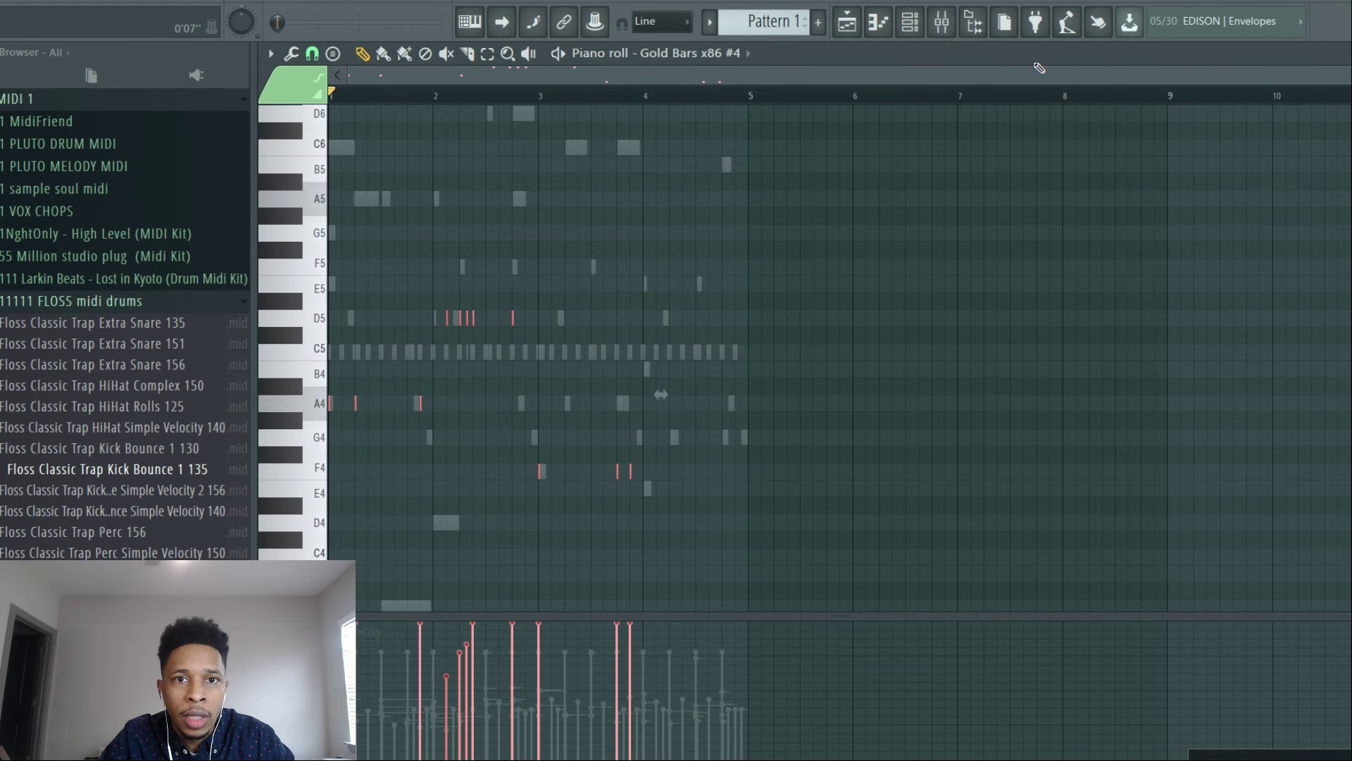
scroll(660, 395, "up", 4)
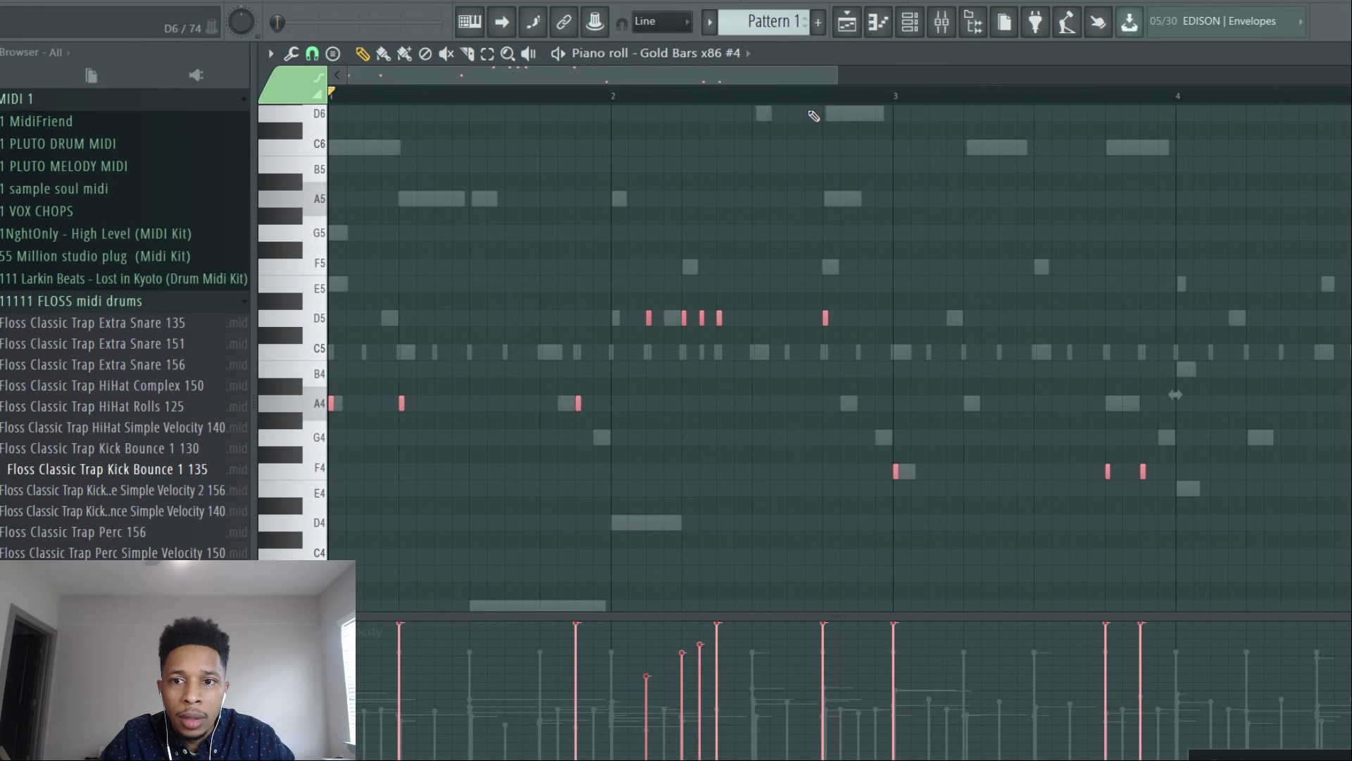
mouse_move(336, 406)
left_mouse_down()
mouse_move(364, 408)
mouse_move(352, 414)
left_mouse_up()
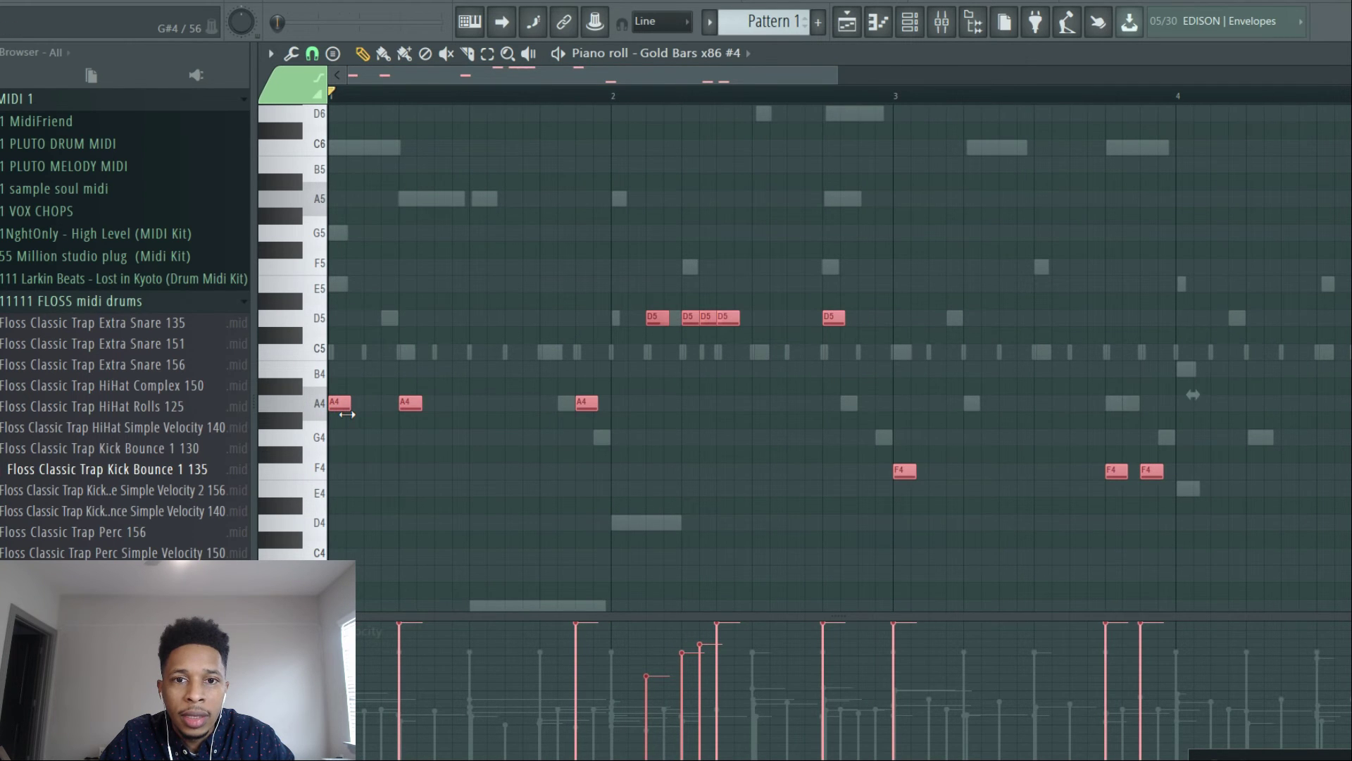
key("space")
key("space")
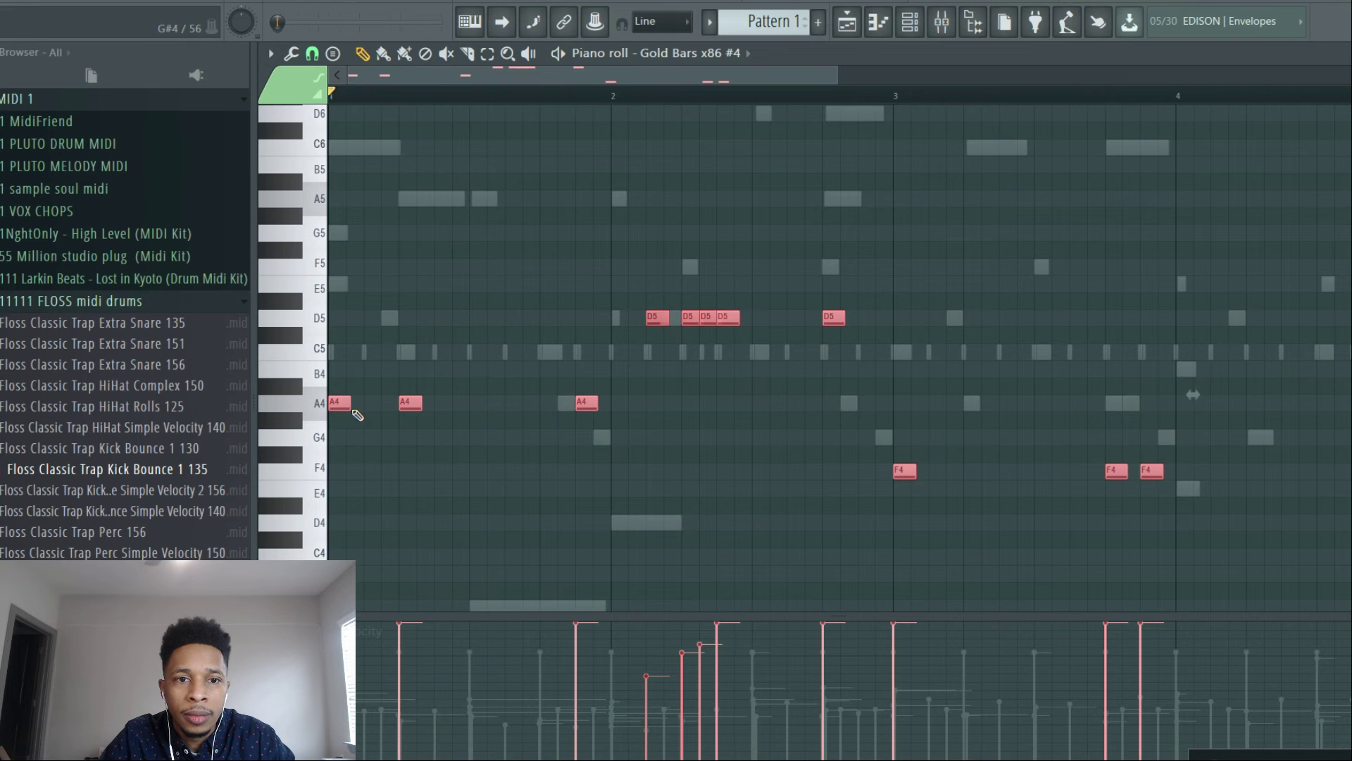
- Lengthen the first bar 1 A4 note almost up to the second, and extend the second A4 well past the middle of the bar
left_click_drag(341, 352, 341, 413)
left_click_drag(348, 405, 379, 408)
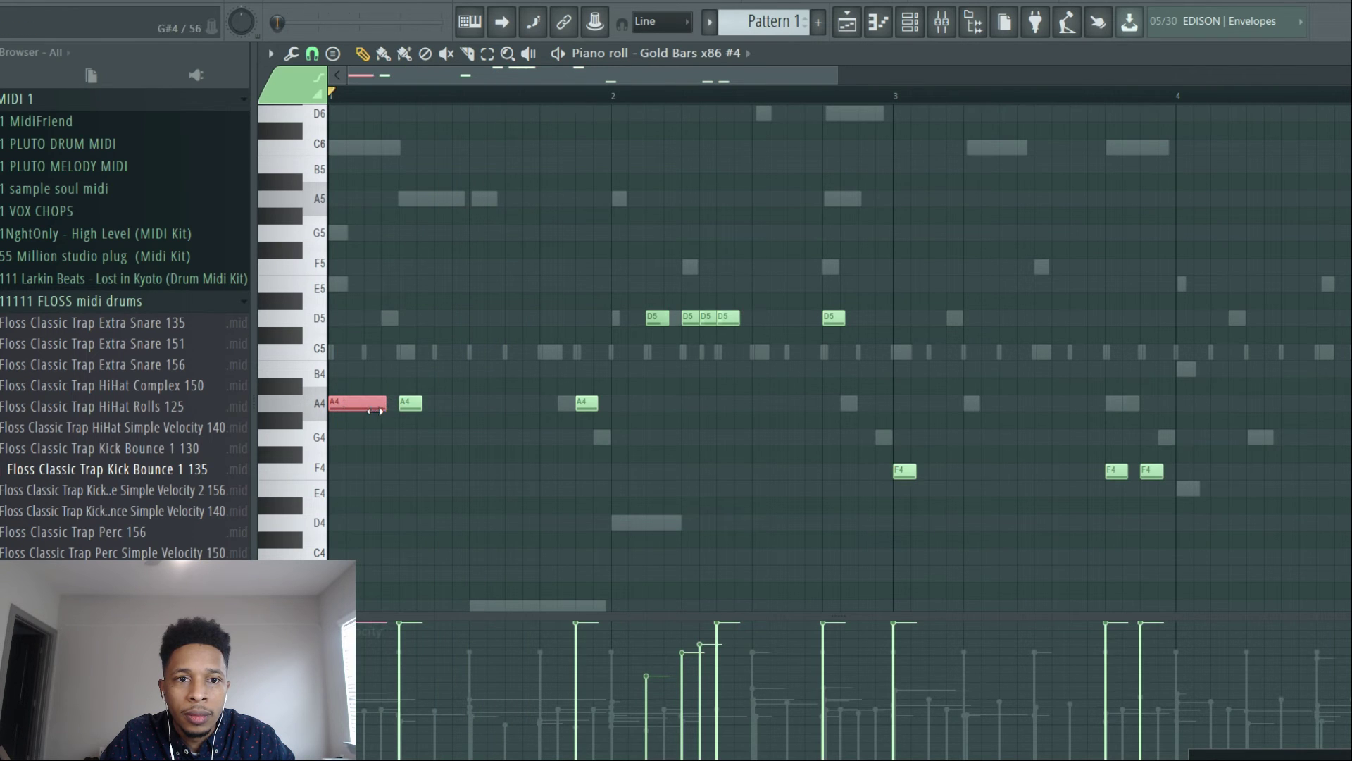
key("space")
key("space")
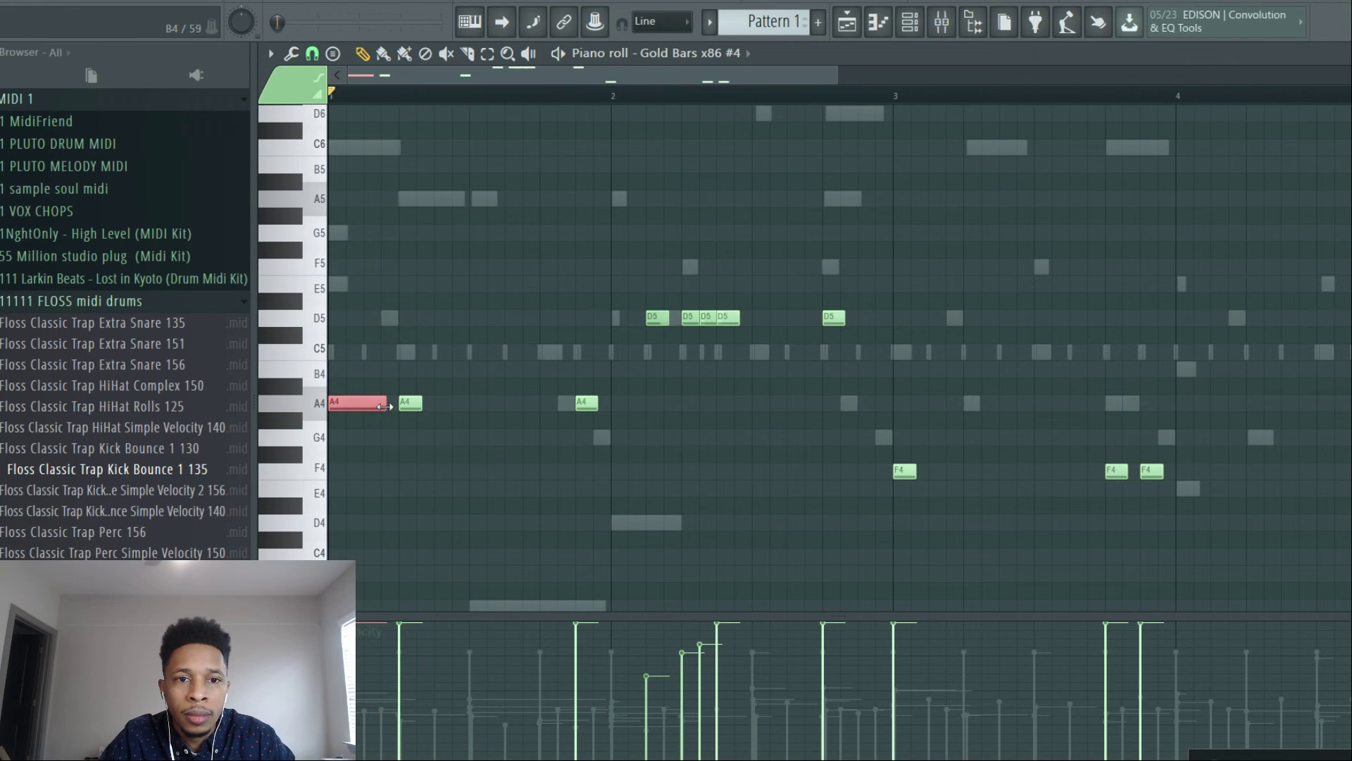
left_click(413, 406)
left_click_drag(423, 406, 511, 419)
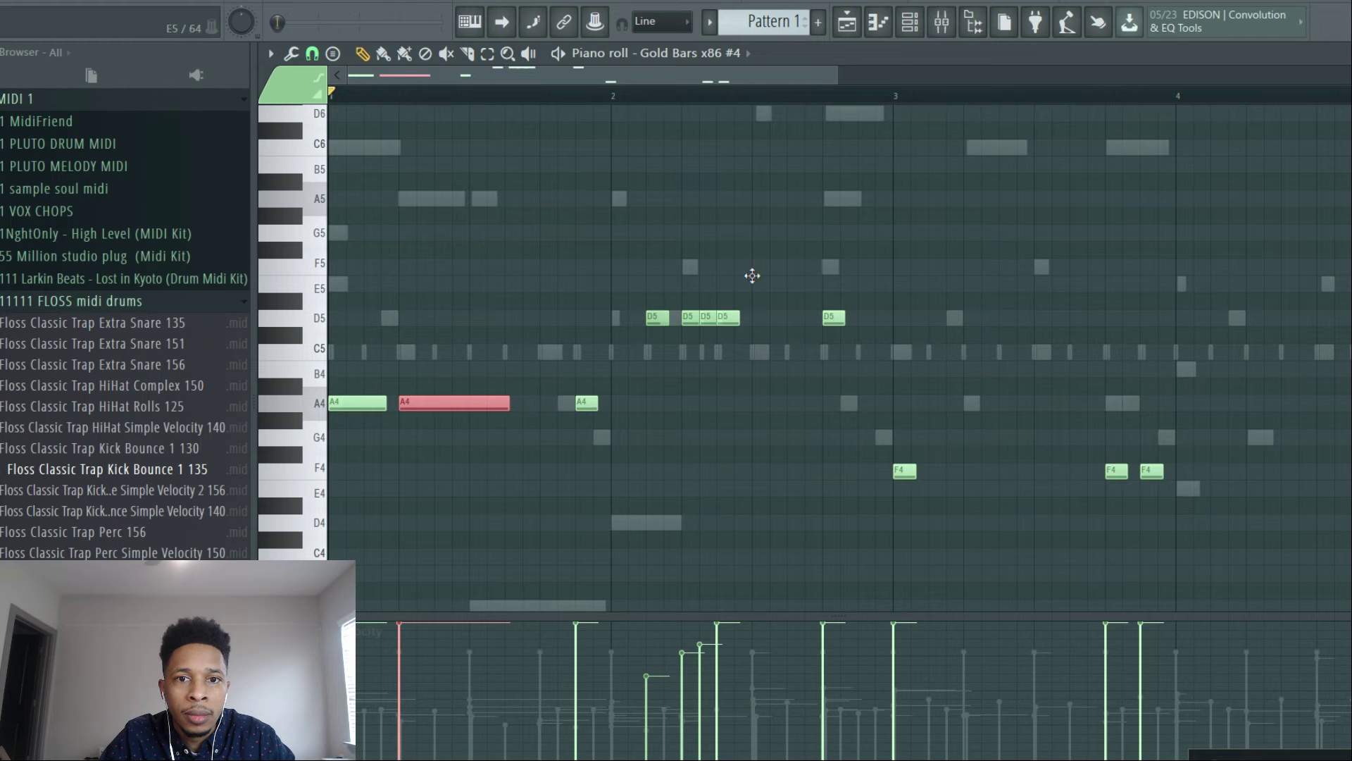
- Delete the two middle D5 notes in bar 2 and lengthen the first and last D5, the last A4 and the first F4
left_click(661, 315)
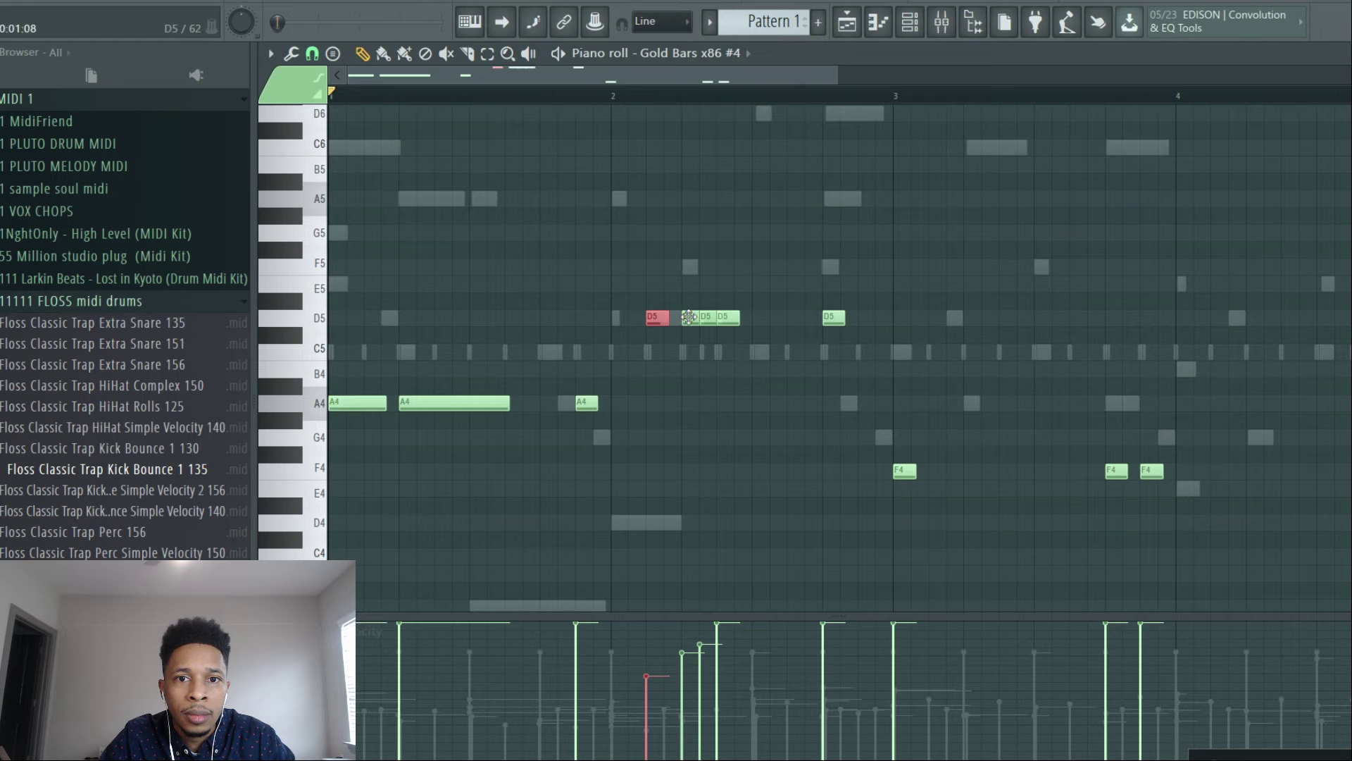
right_click(687, 318)
right_click(704, 319)
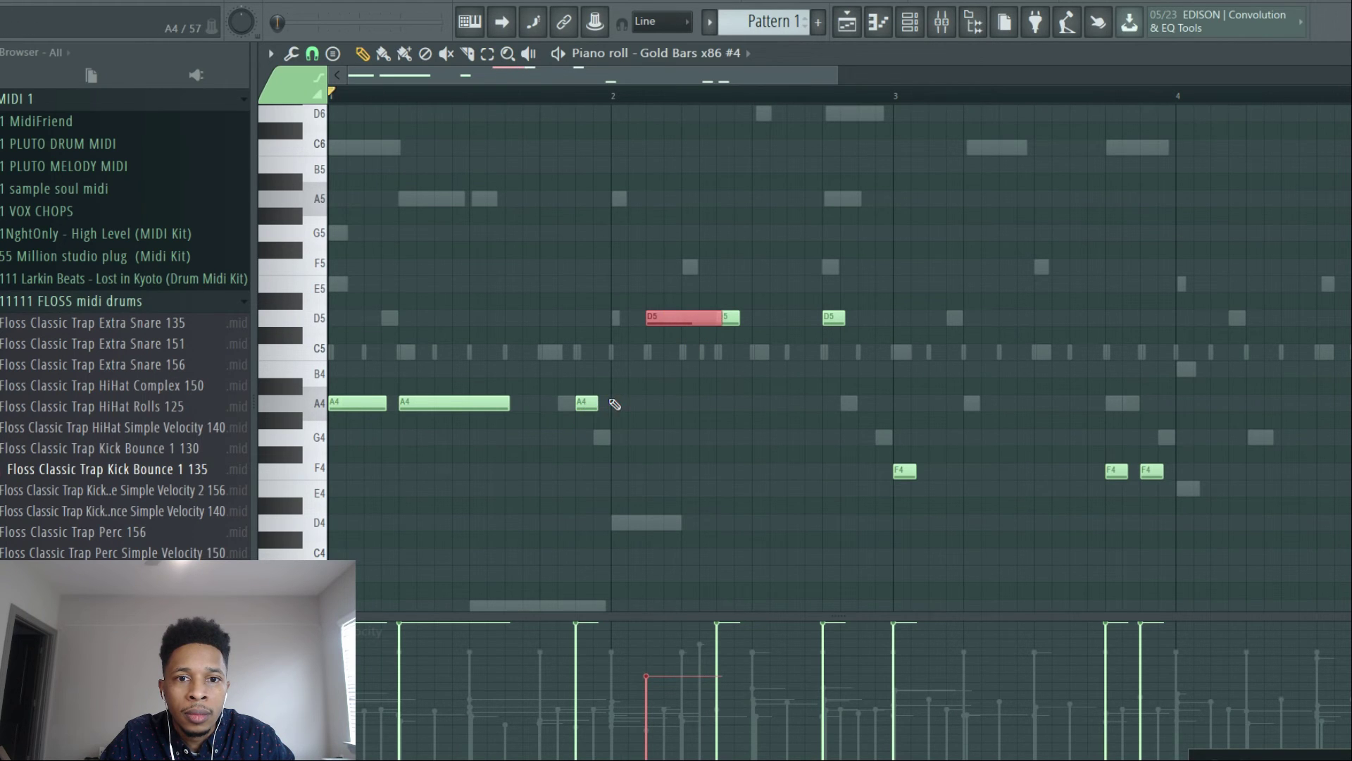
left_click_drag(596, 404, 613, 403)
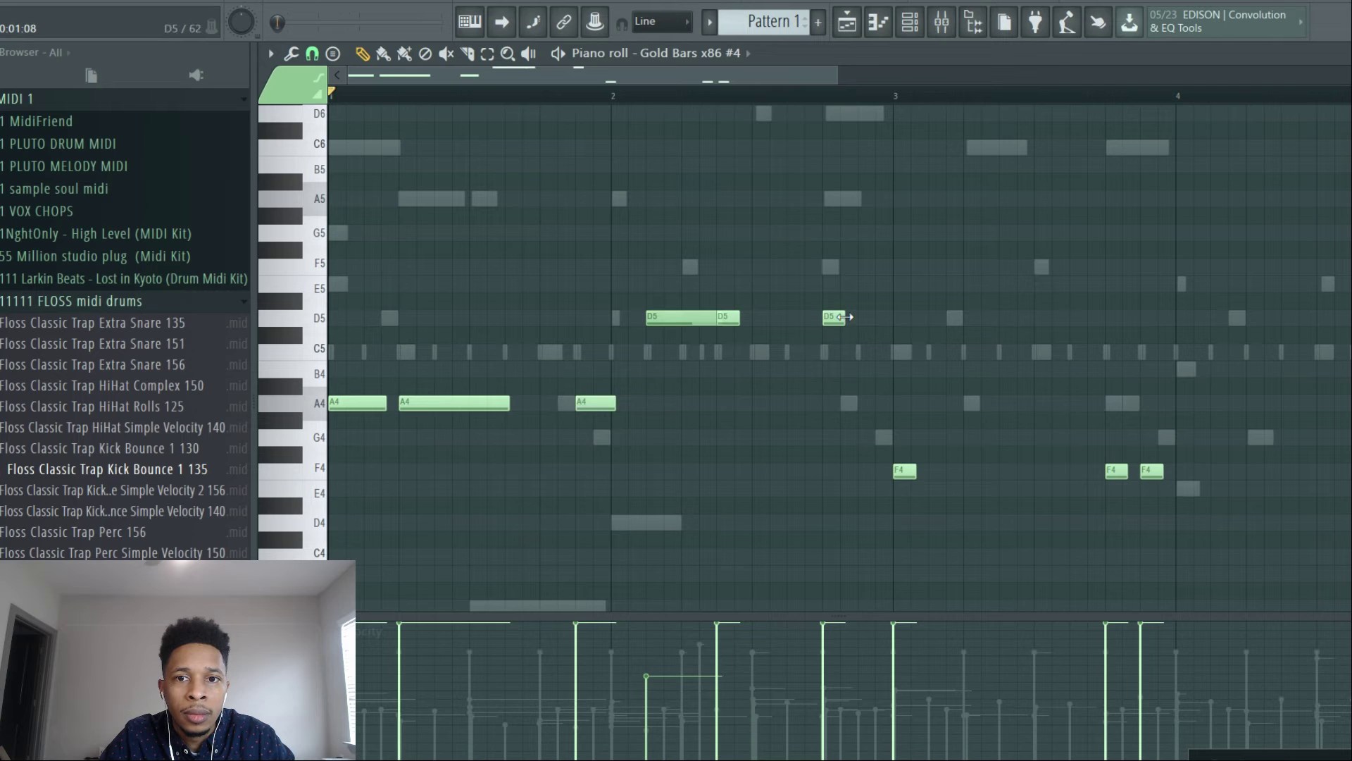
left_click_drag(916, 470, 1012, 488)
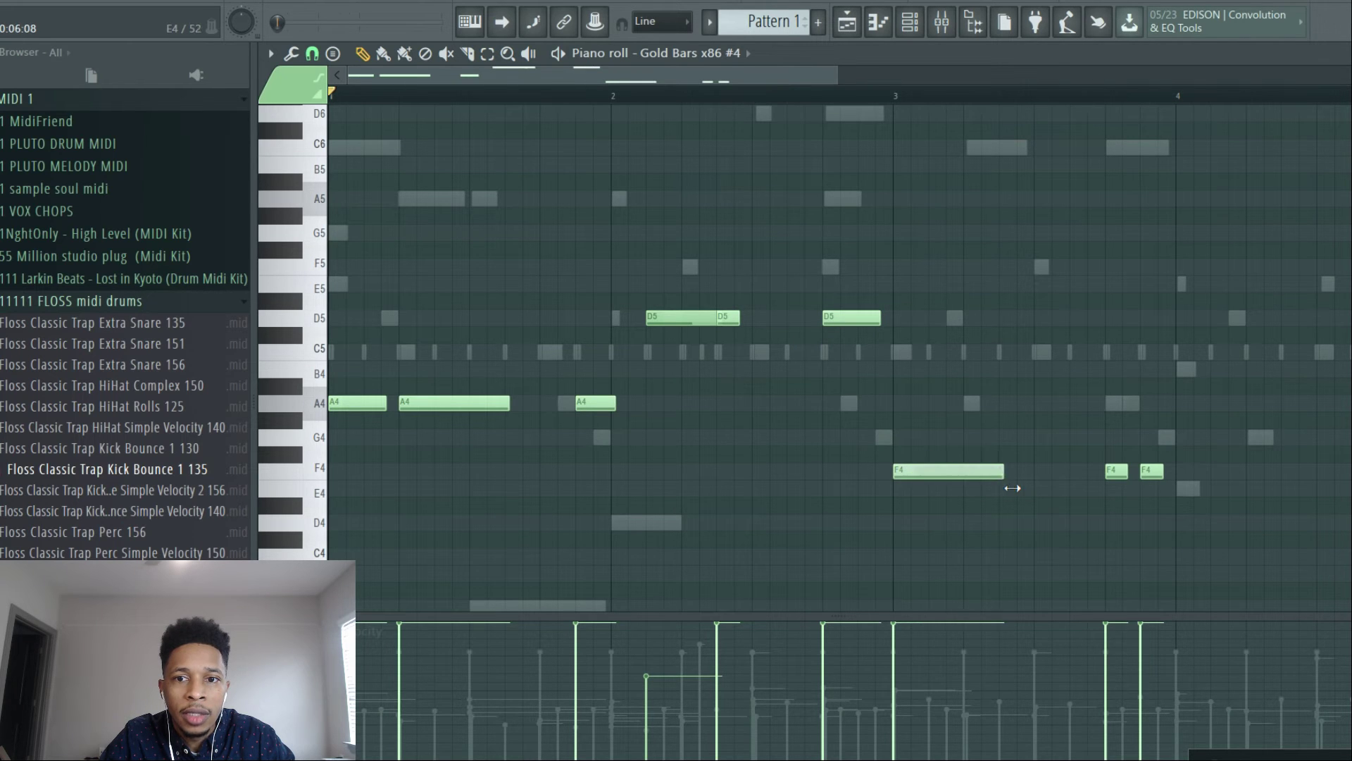
- Raise the Release of the Gold Bars x86 #4 Astronaut preset to 2549 ms and play the pattern
key("F6")
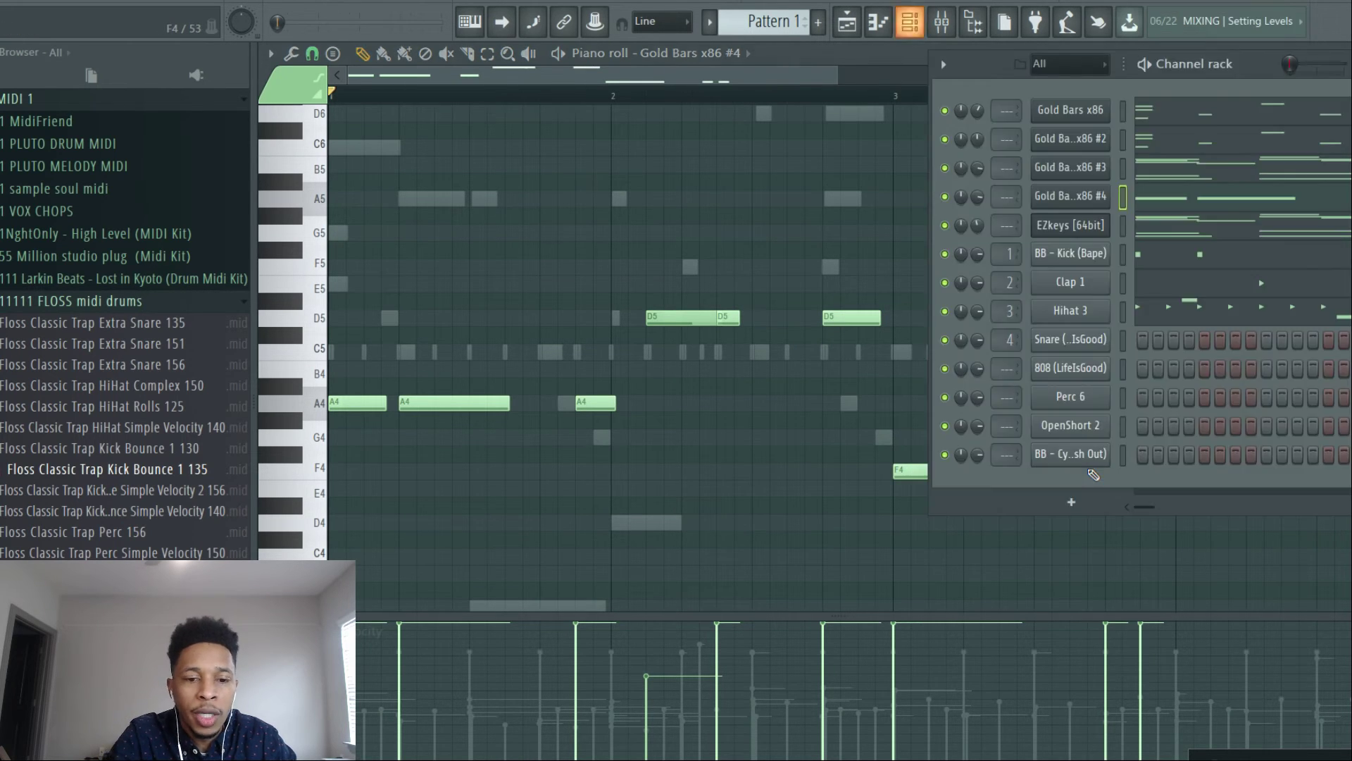
left_click(1085, 195)
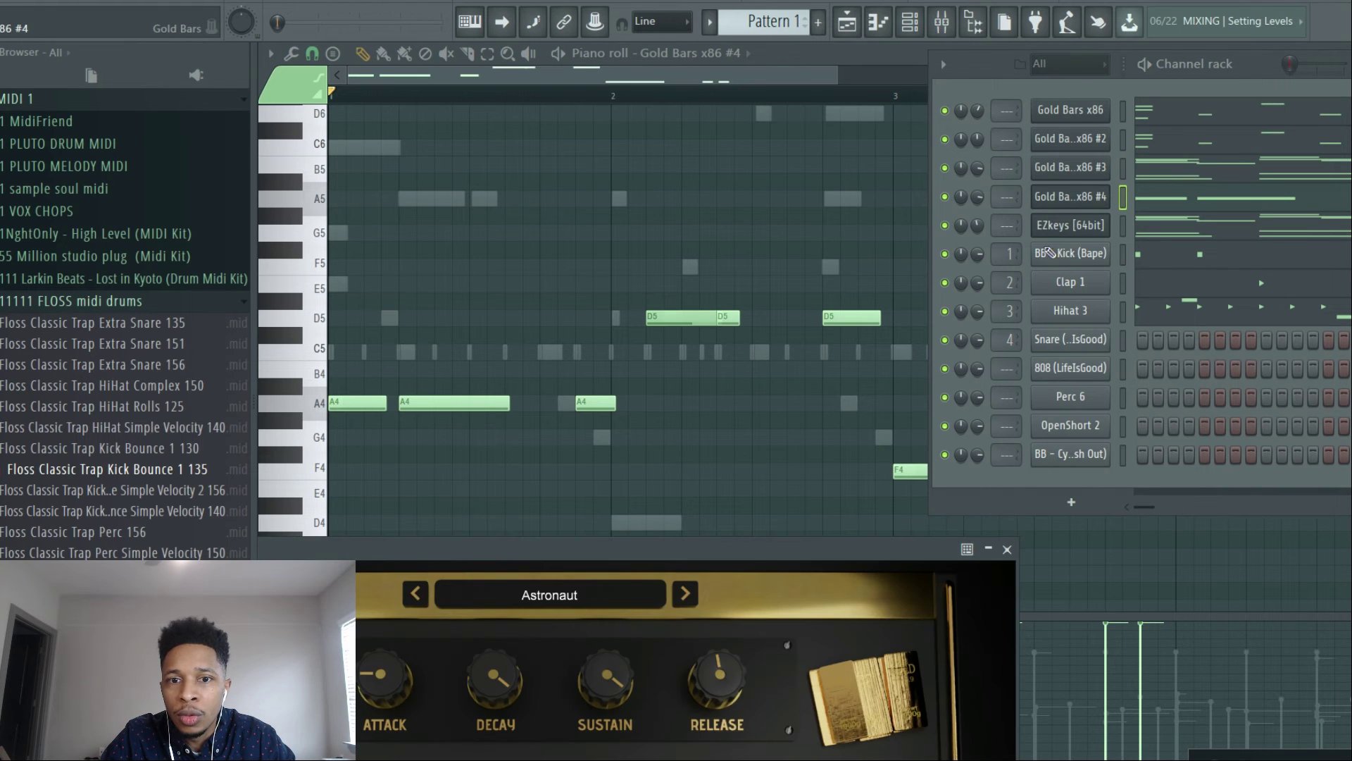
left_click_drag(669, 551, 843, 191)
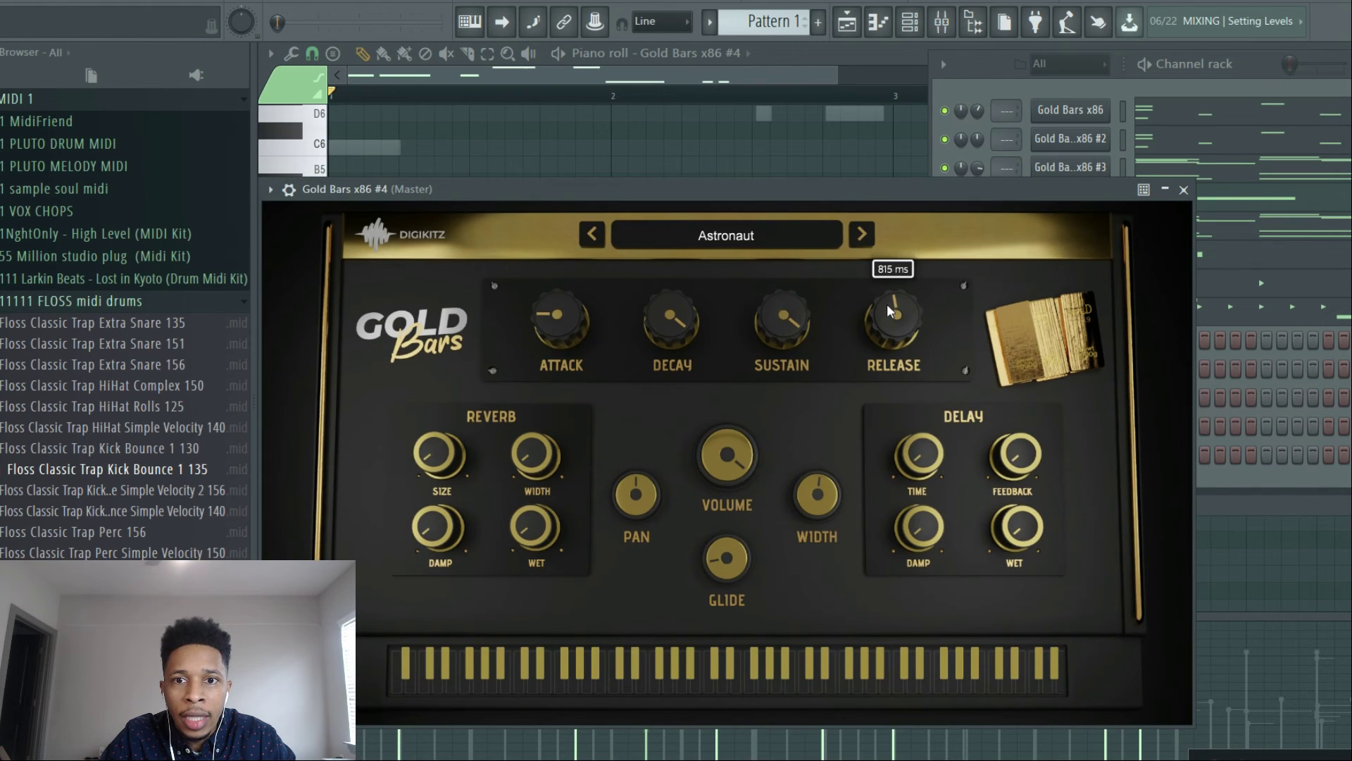
left_click_drag(886, 303, 882, 273)
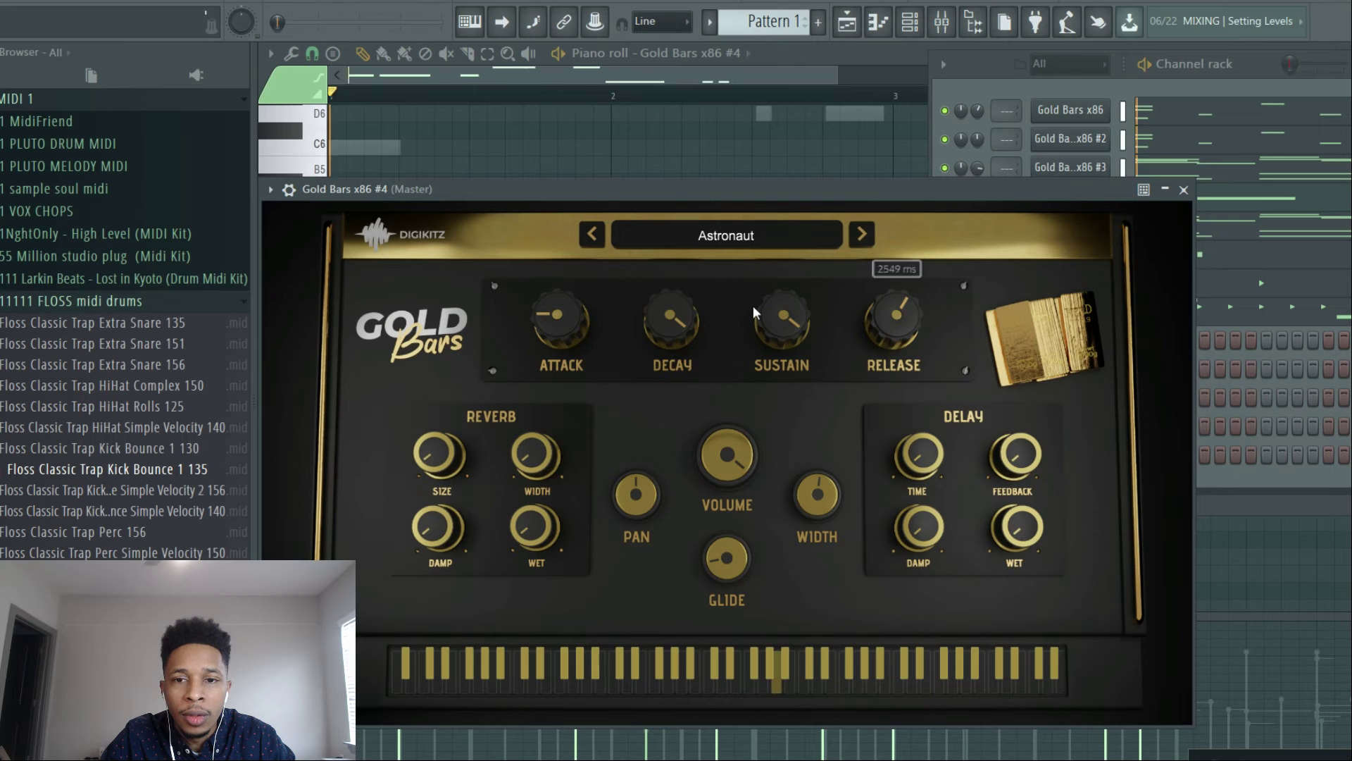
key("space")
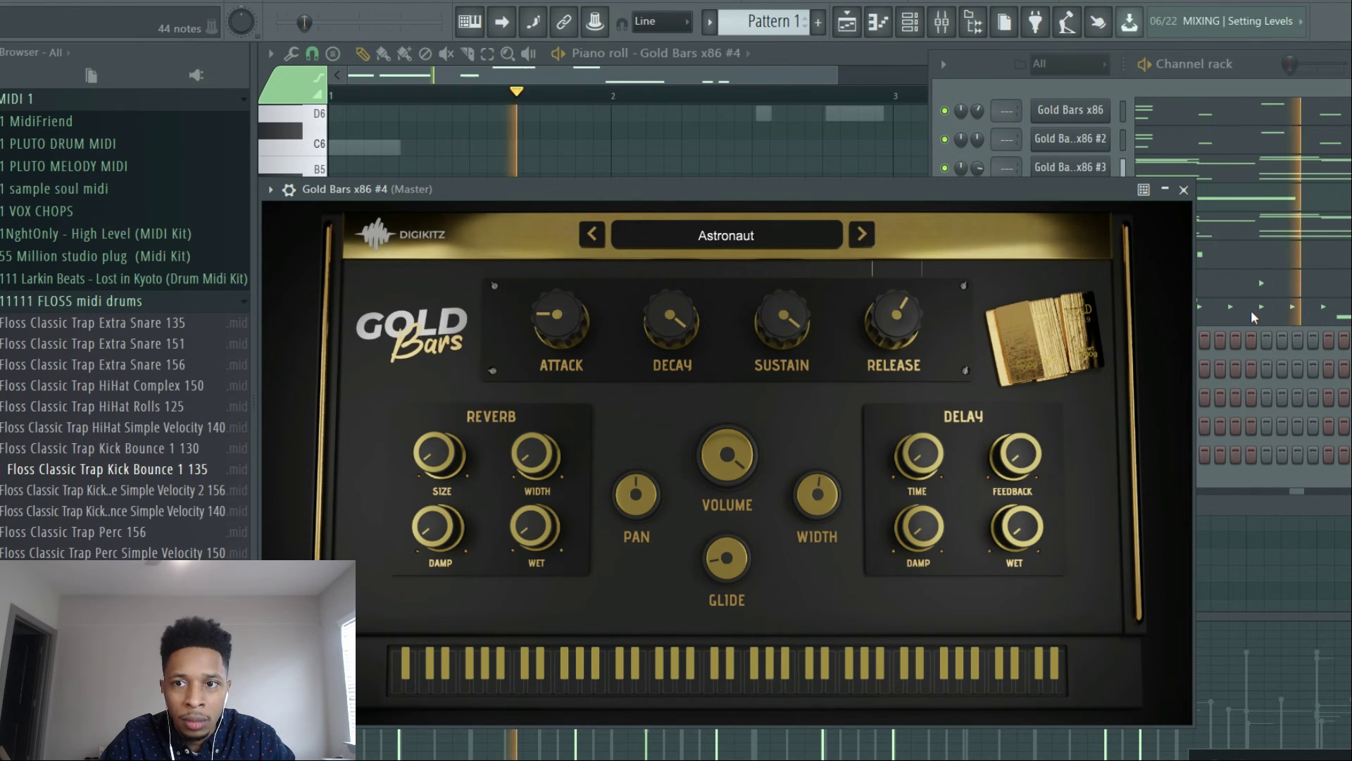
- Lengthen the last BB - Kick (Bape) note in bar 3 to the start of bar 4
left_click(1233, 259)
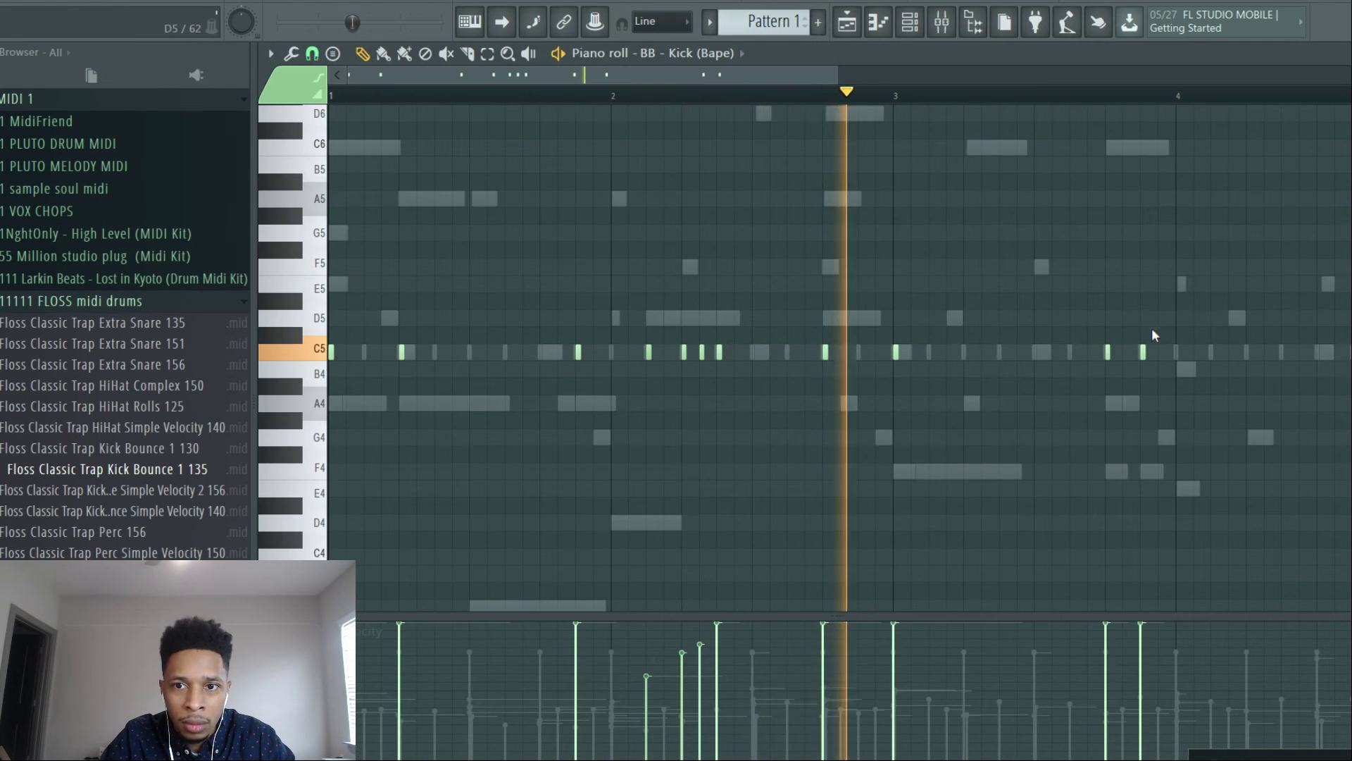
left_click_drag(840, 79, 1031, 79)
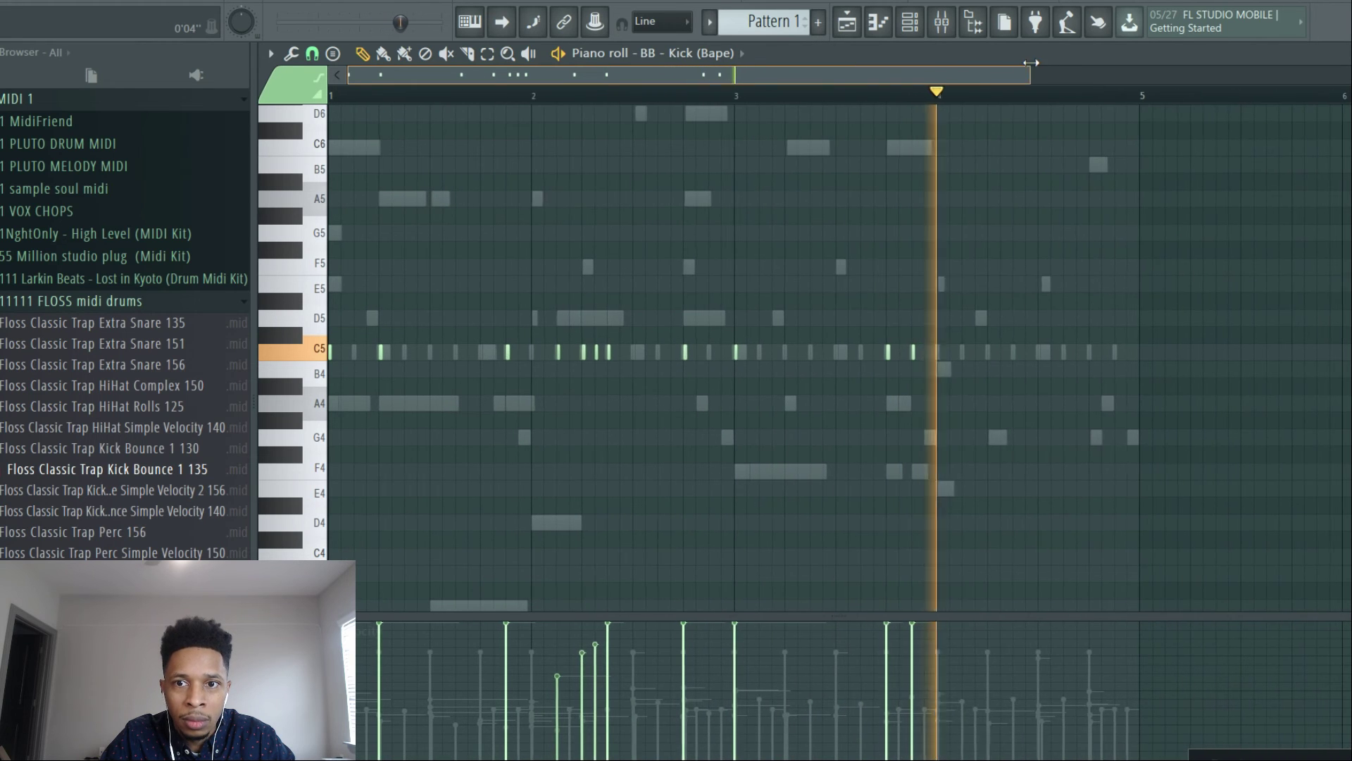
left_click_drag(931, 354, 937, 358)
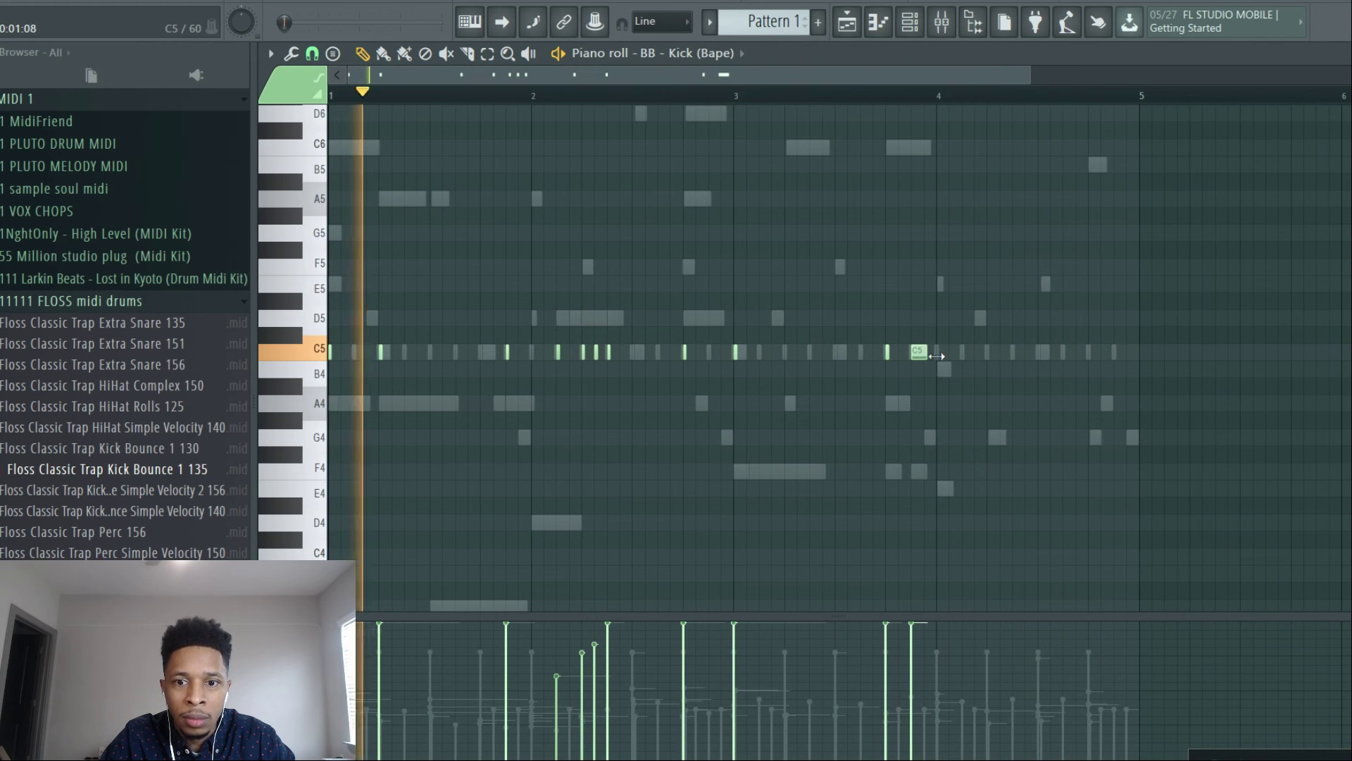
key("space")
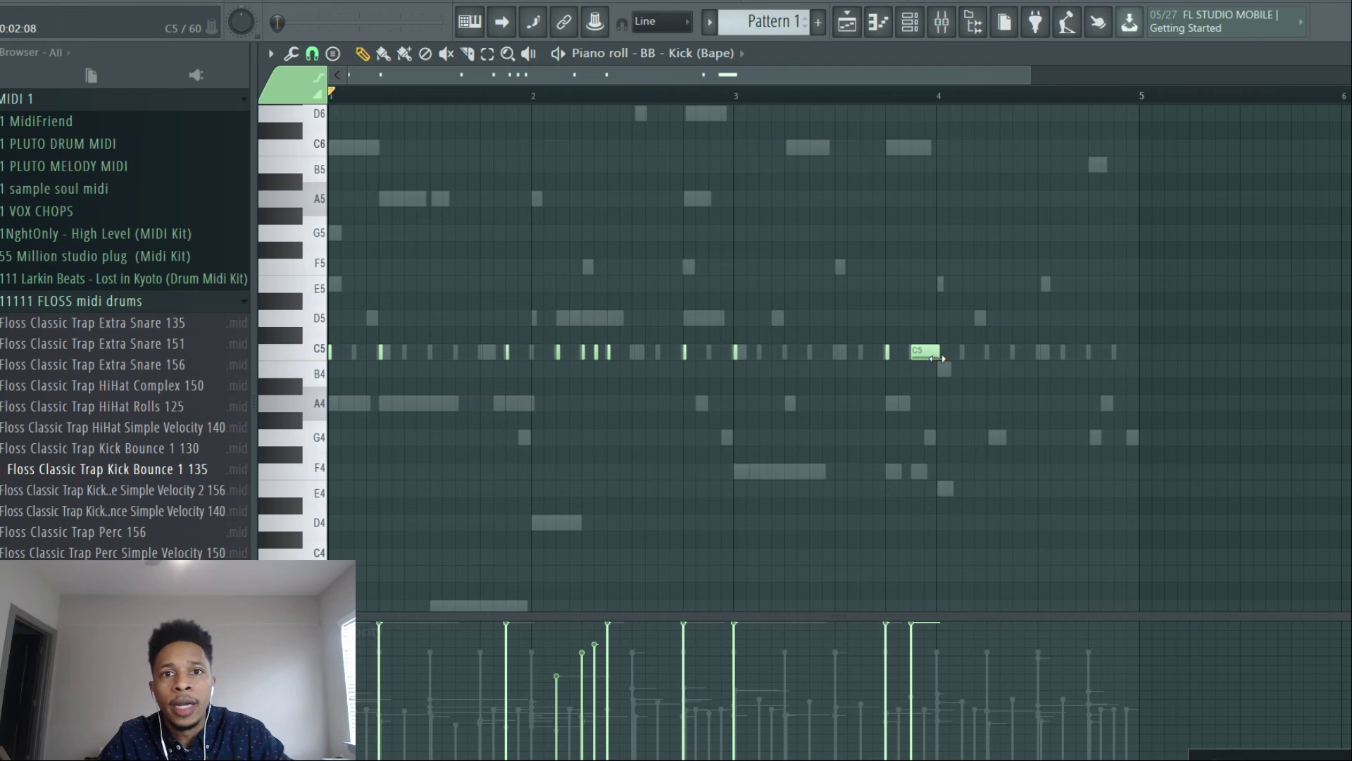
- Solo the Gold Bars x86 channel
key("F6")
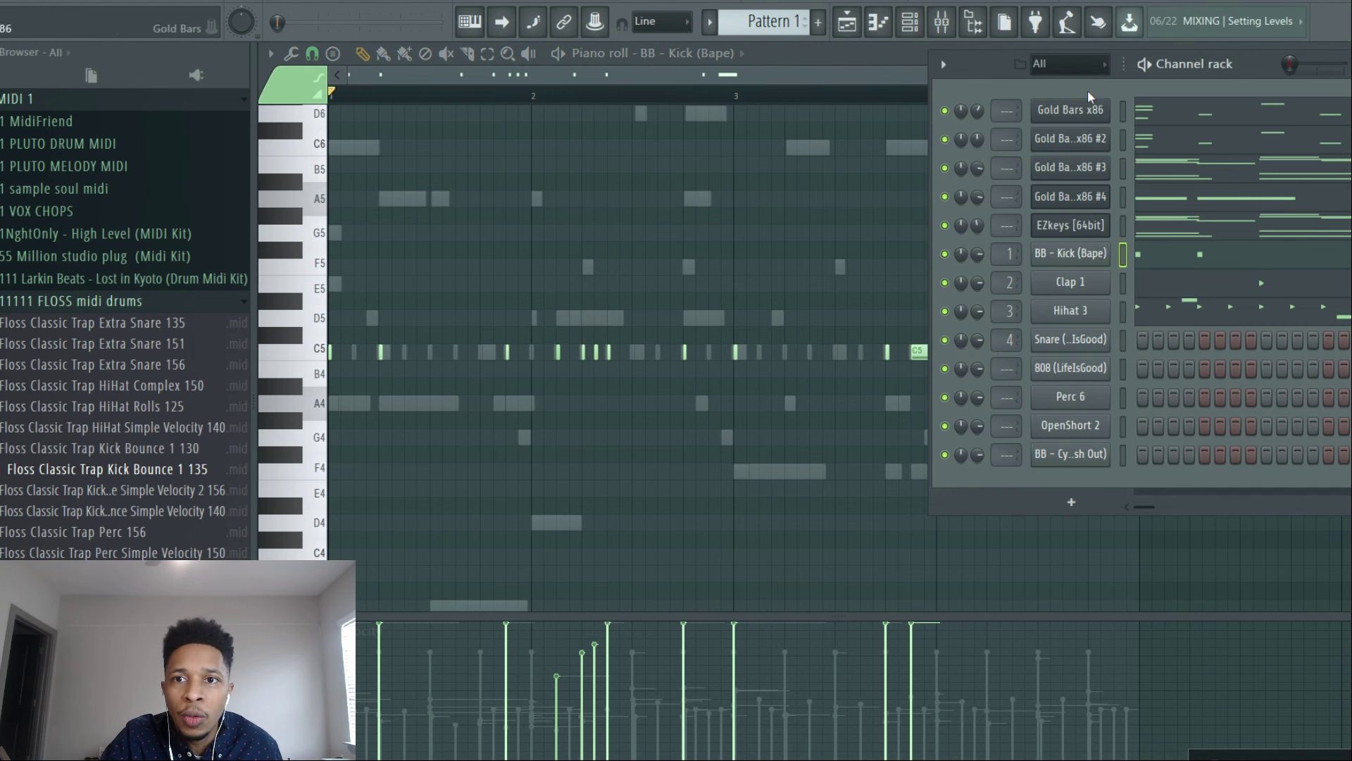
right_click(952, 116)
left_click(971, 120)
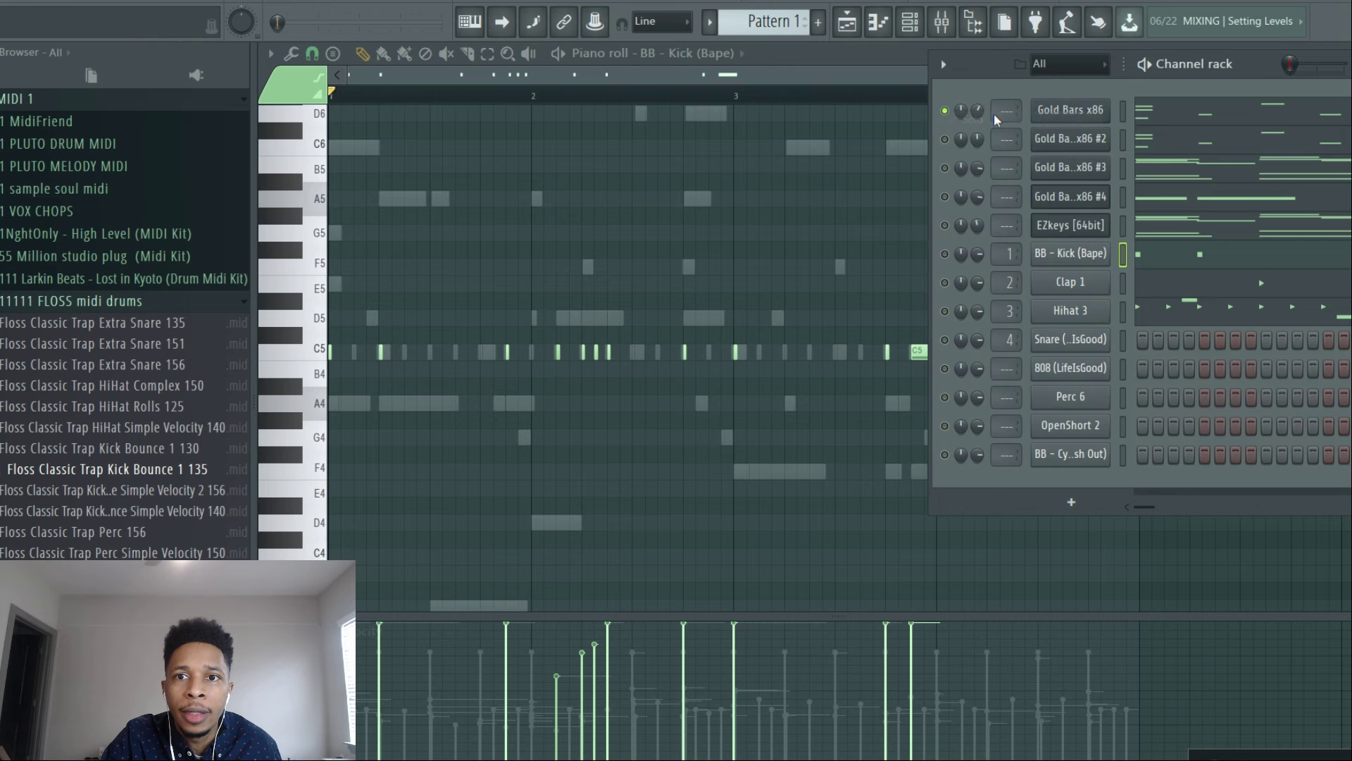
- Load the Arthemis preset in Gold Bars x86 and play the soloed melody
left_click(1055, 119)
left_click_drag(724, 513, 789, 176)
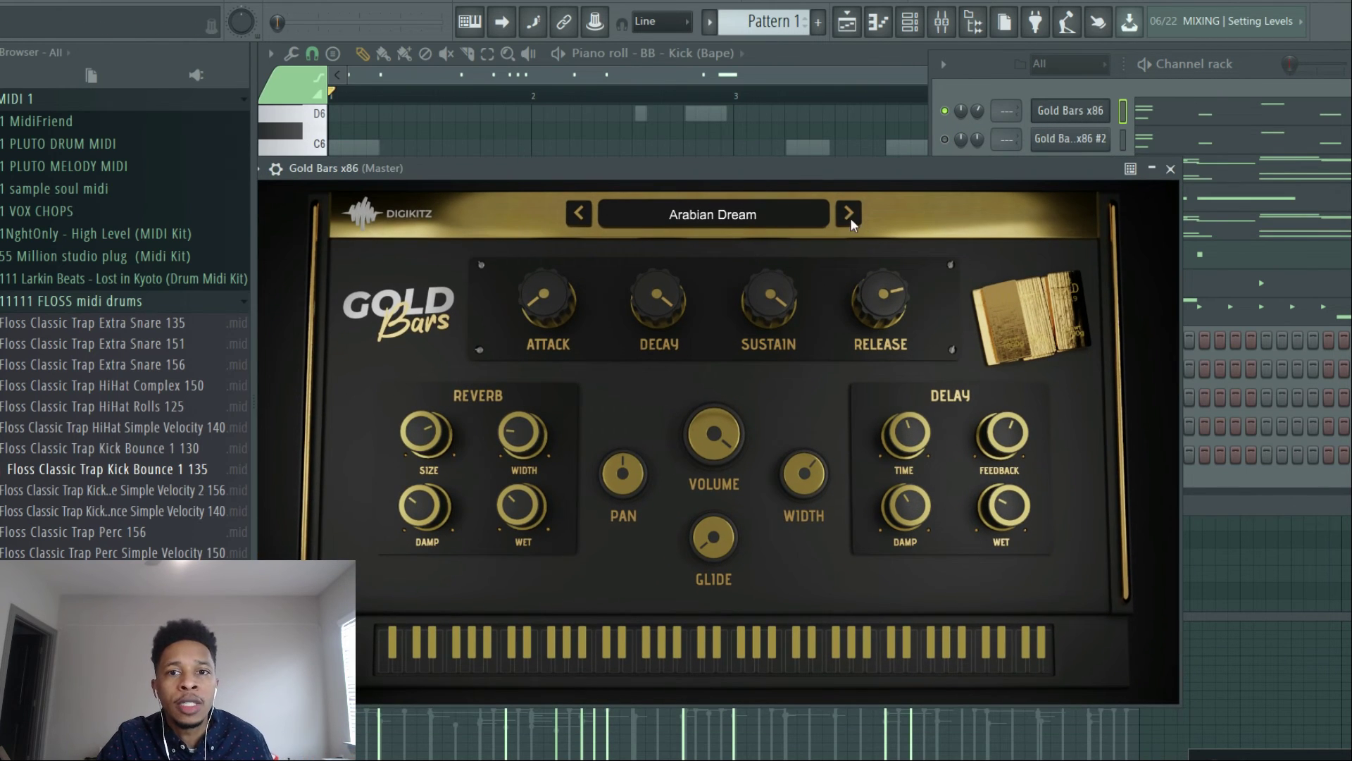
left_click(734, 215)
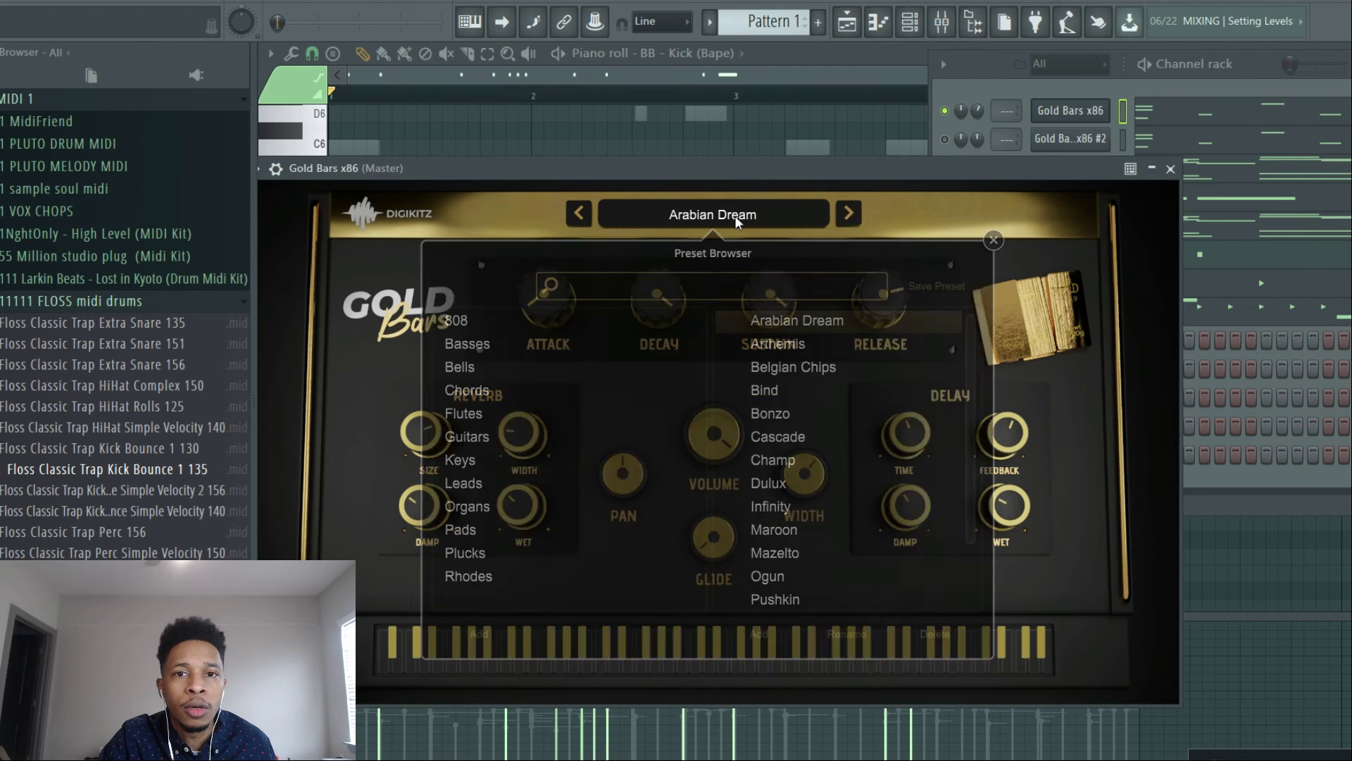
left_click(771, 345)
key("space")
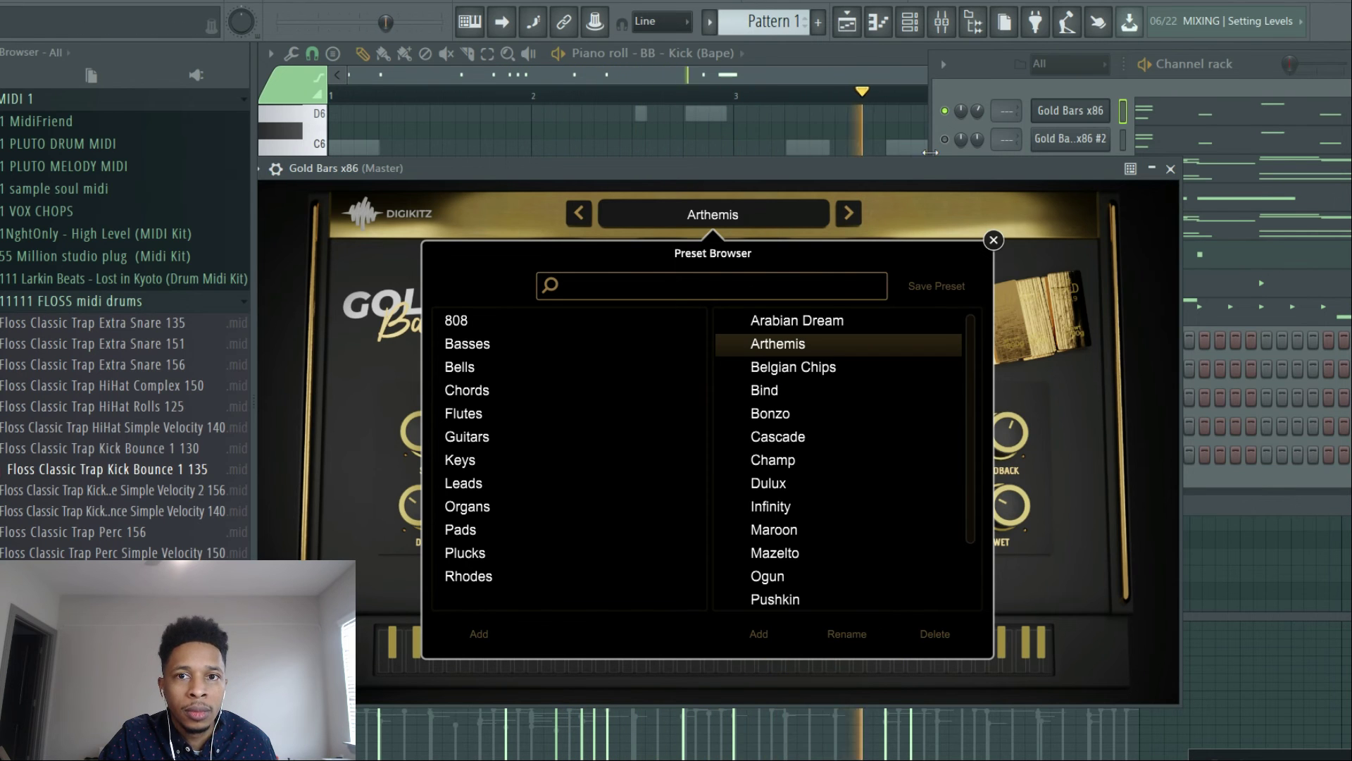
- Place an OpenShort 2 hit on step 5 and a BB cymbal crash hit on step 1, with OpenShort 2 unmuted
left_click_drag(930, 165, 715, 460)
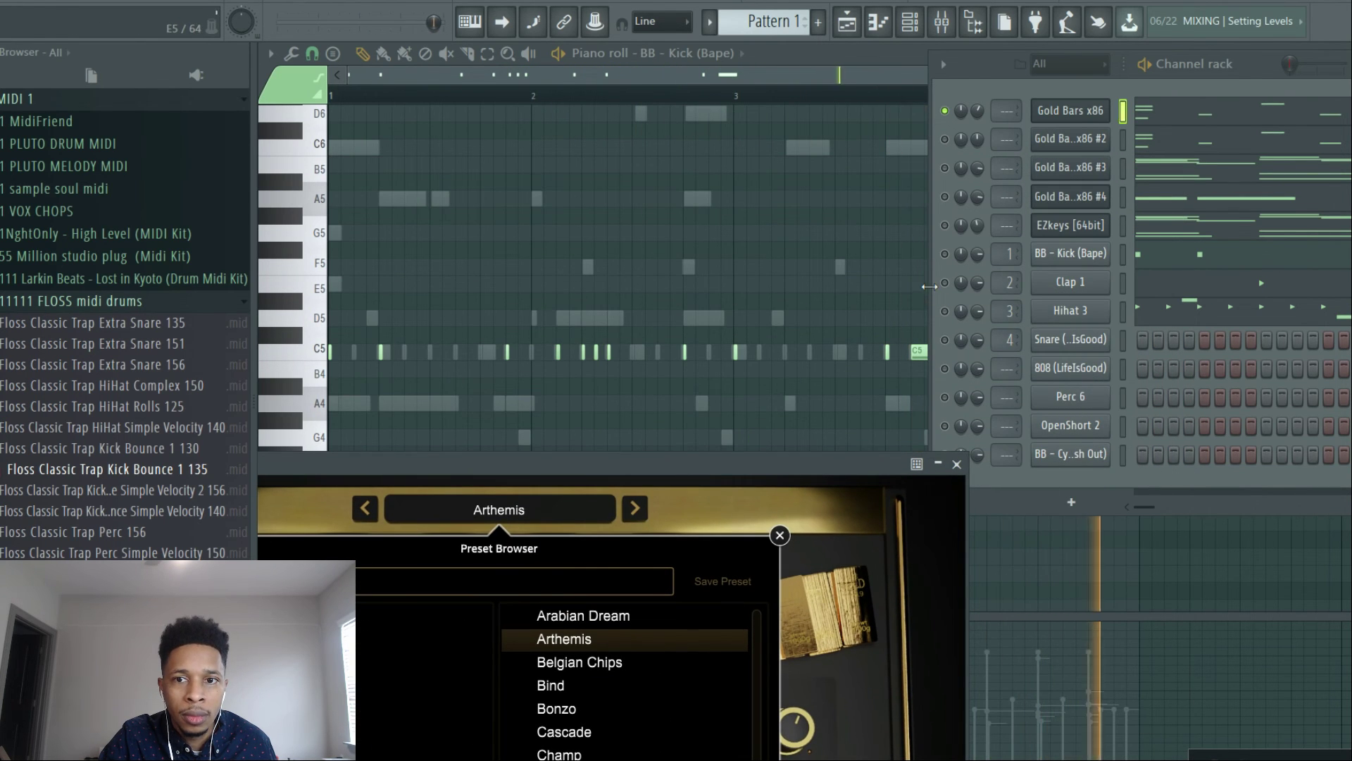
left_click(1142, 426)
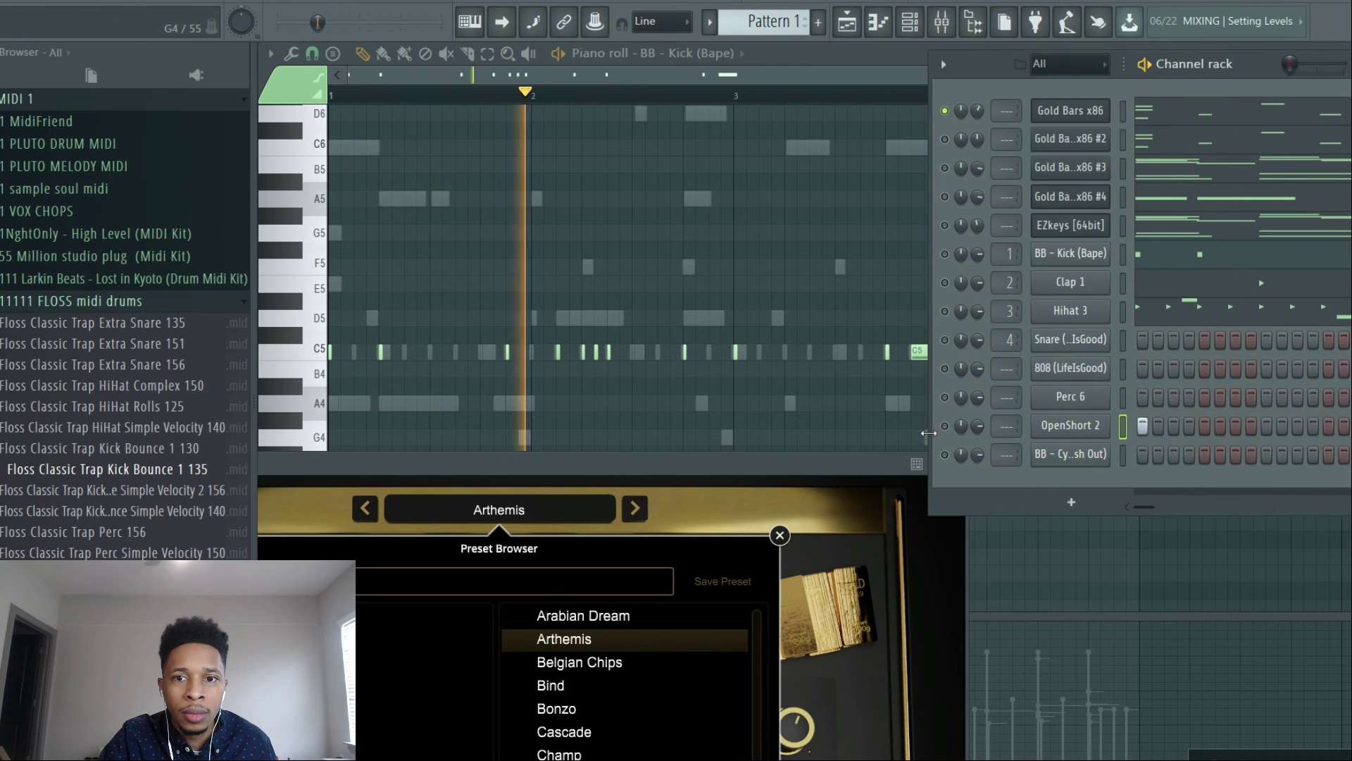
left_click(1123, 426)
left_click(1206, 425)
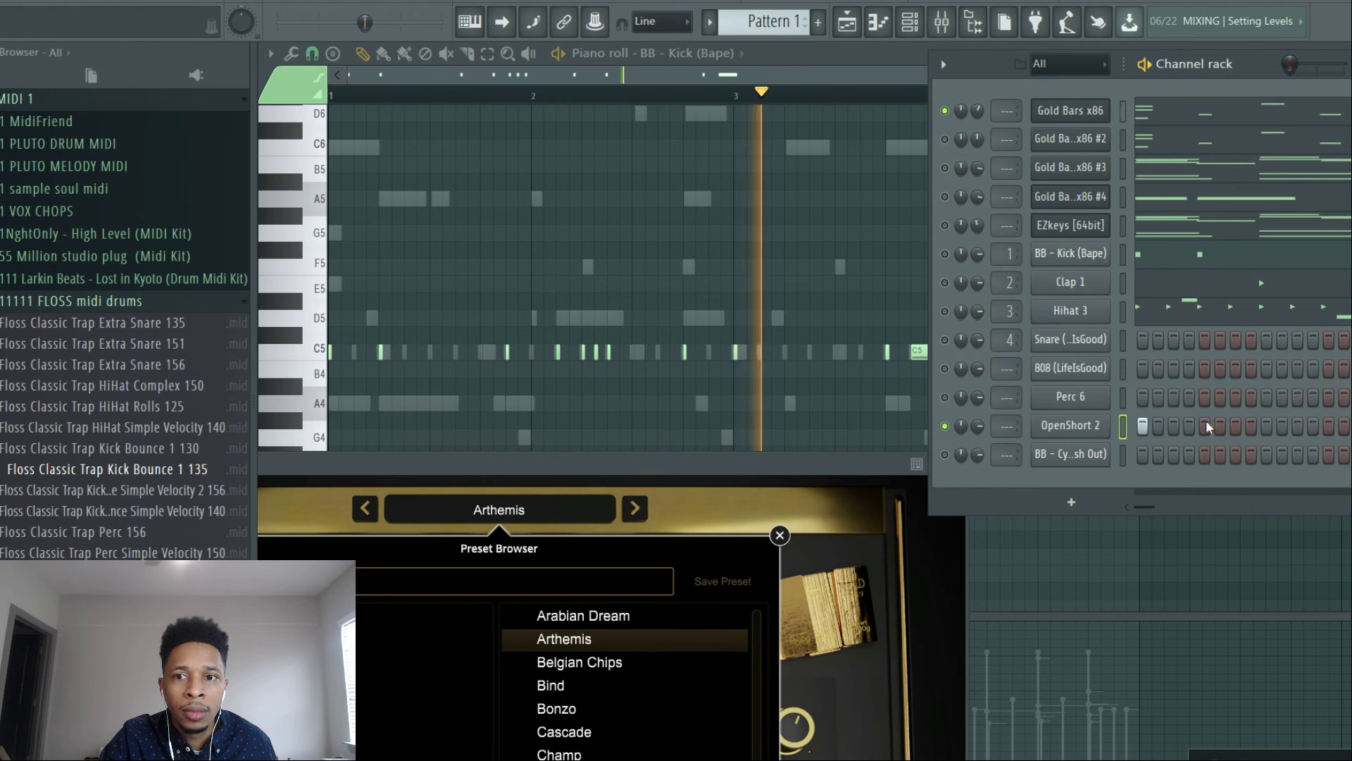
left_click(1142, 454)
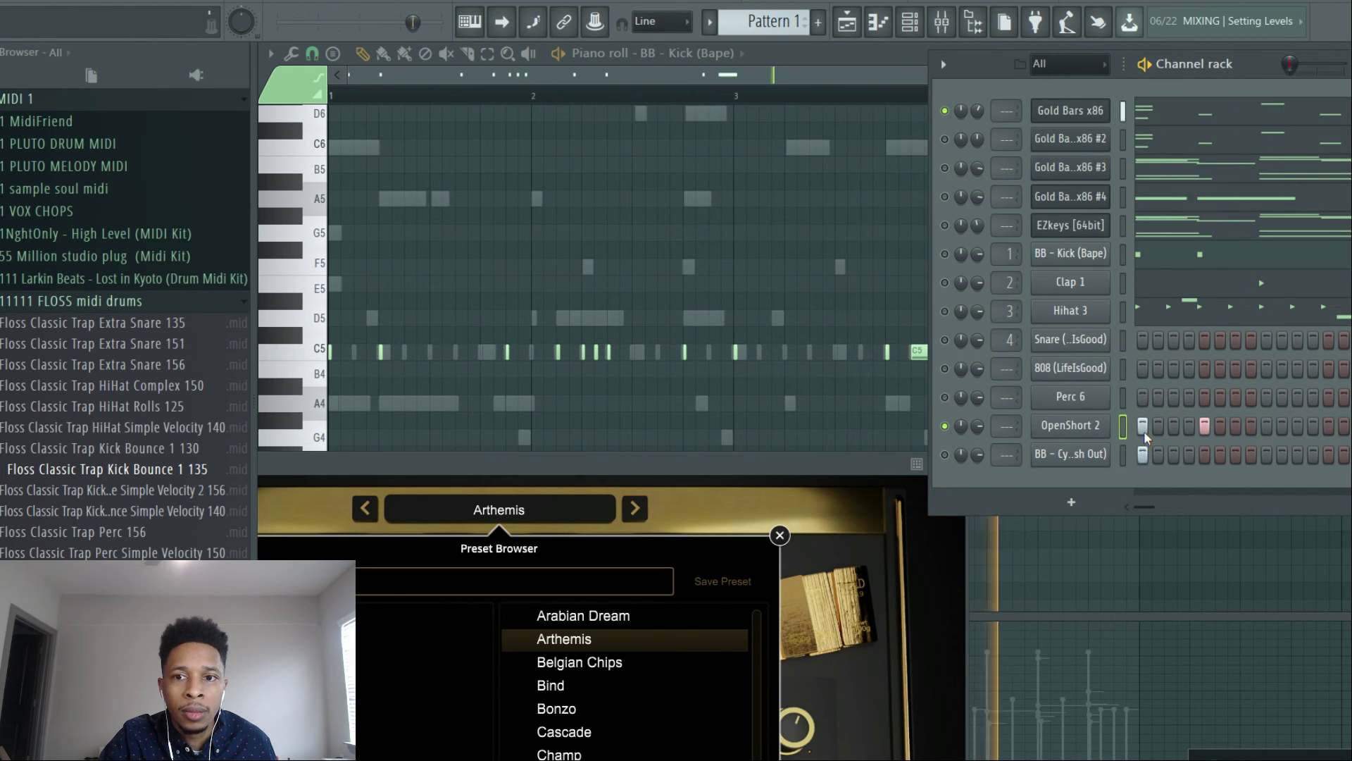
left_click(1142, 426)
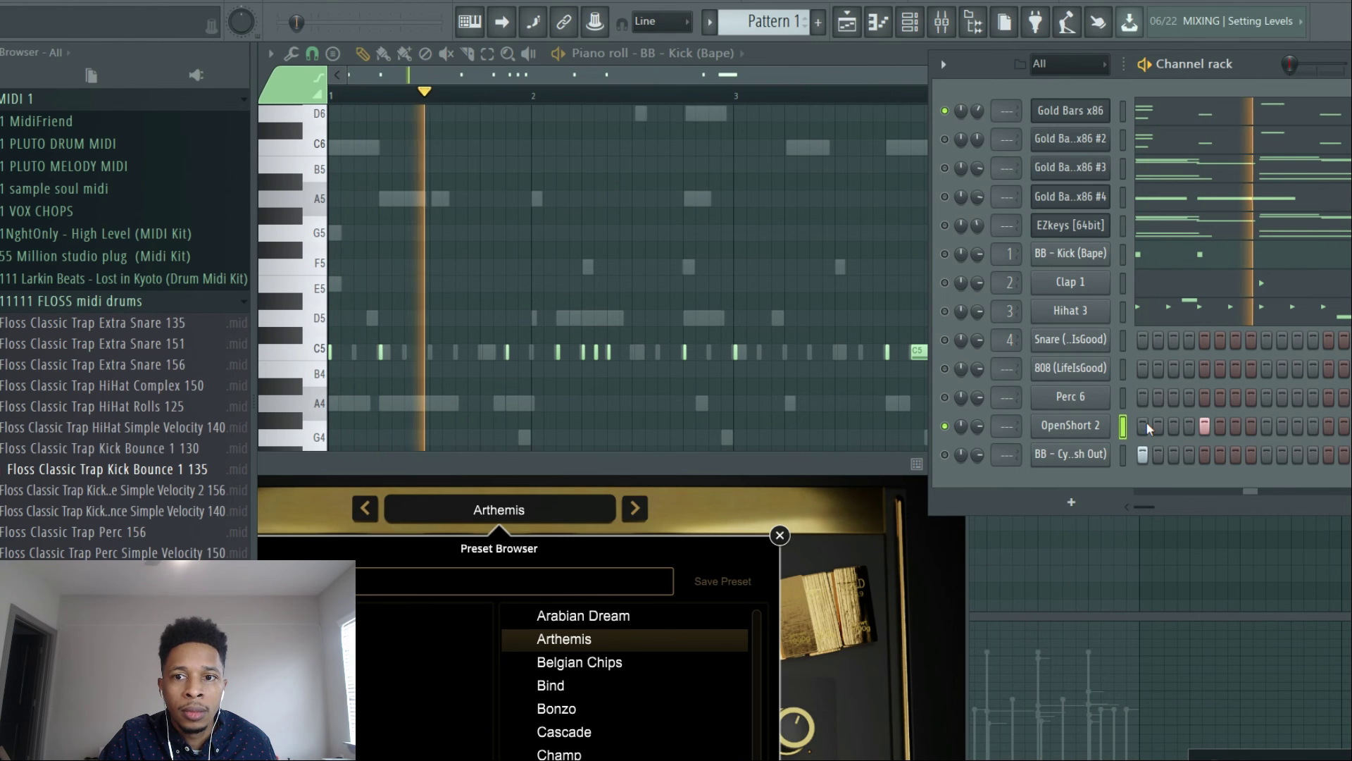
- Add Perc 6 hits on steps 3 and 5 and unmute the Perc 6 channel
left_click(1173, 397)
left_click(1205, 398)
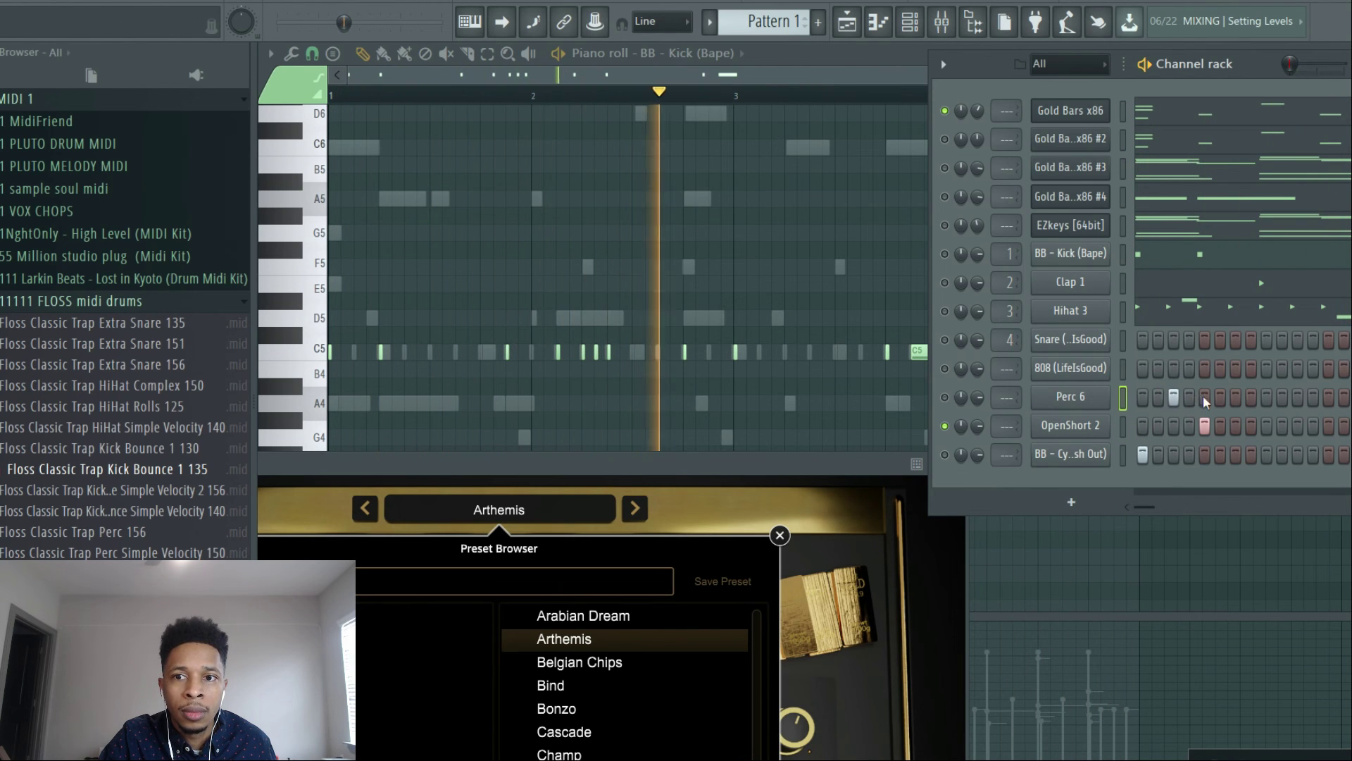
left_click(944, 397)
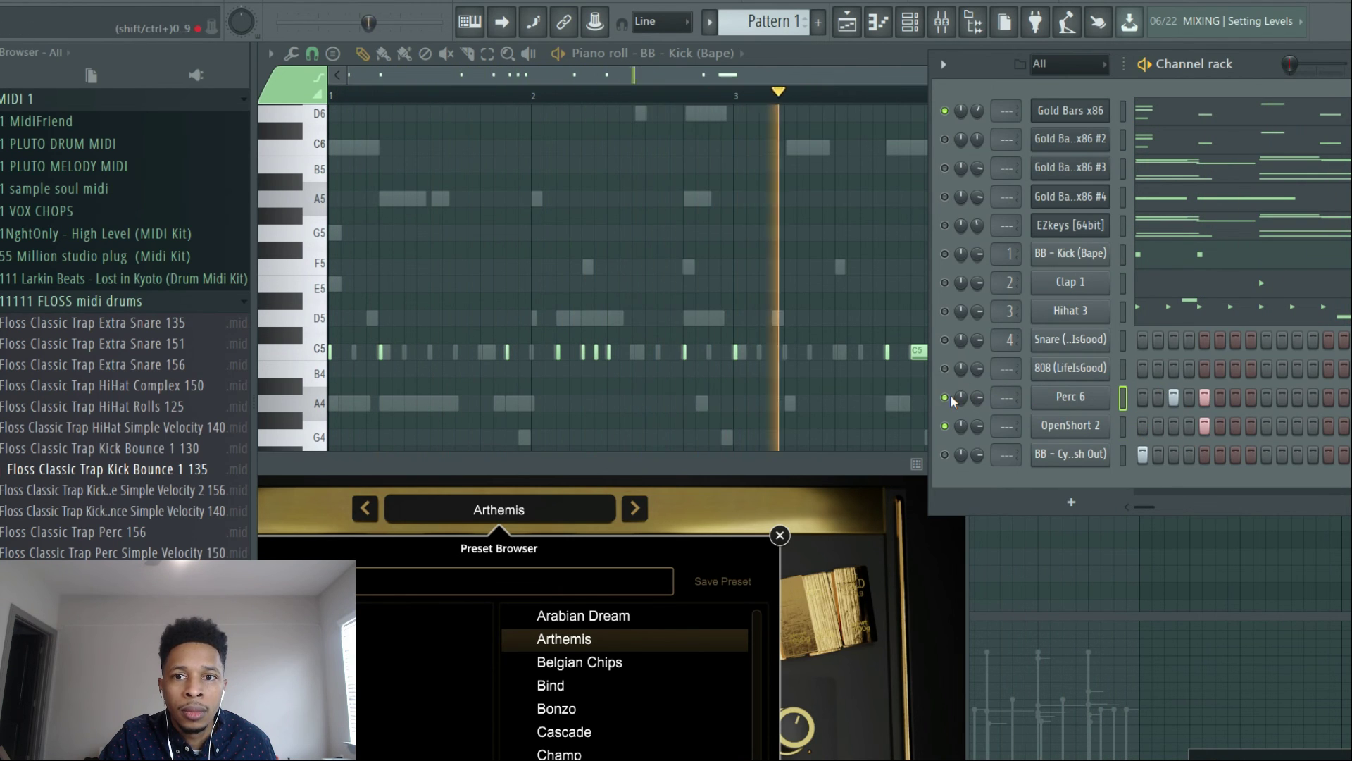
- Unmute the crash, Gold Bars x86 #2 and #4, EZkeys, BB - Kick (Bape), Clap 1 and Hihat 3, auditioning Gold Bars x86 #3 but leaving it muted
key("space")
left_click(944, 454)
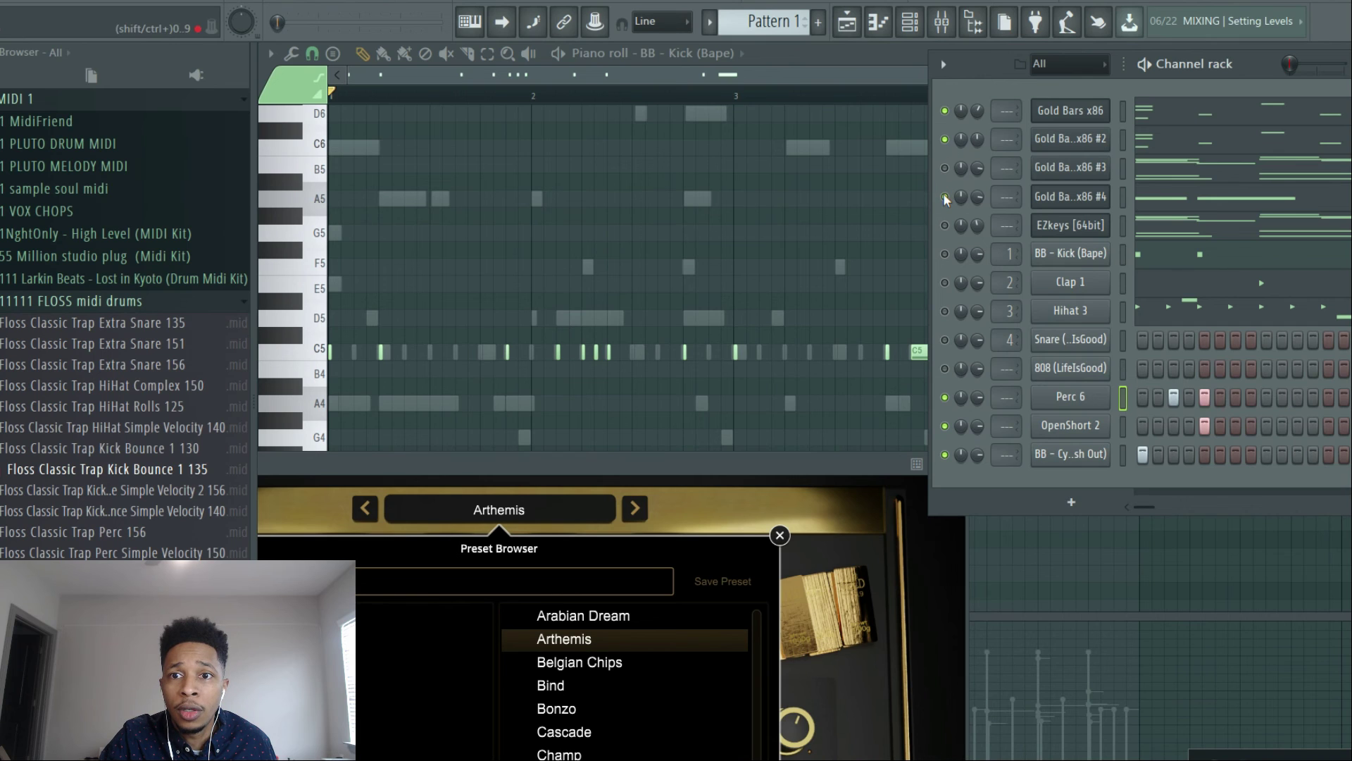
key("space")
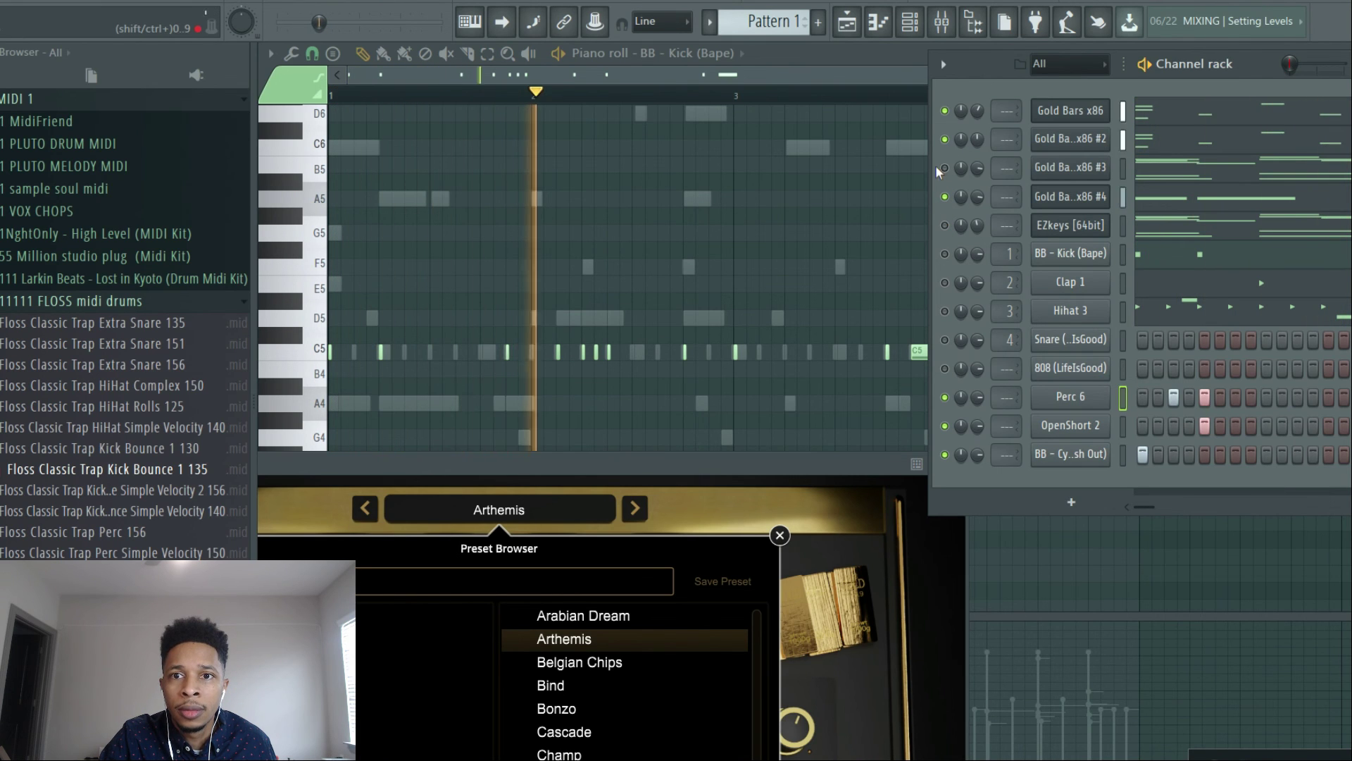
left_click(945, 168)
left_click(945, 226)
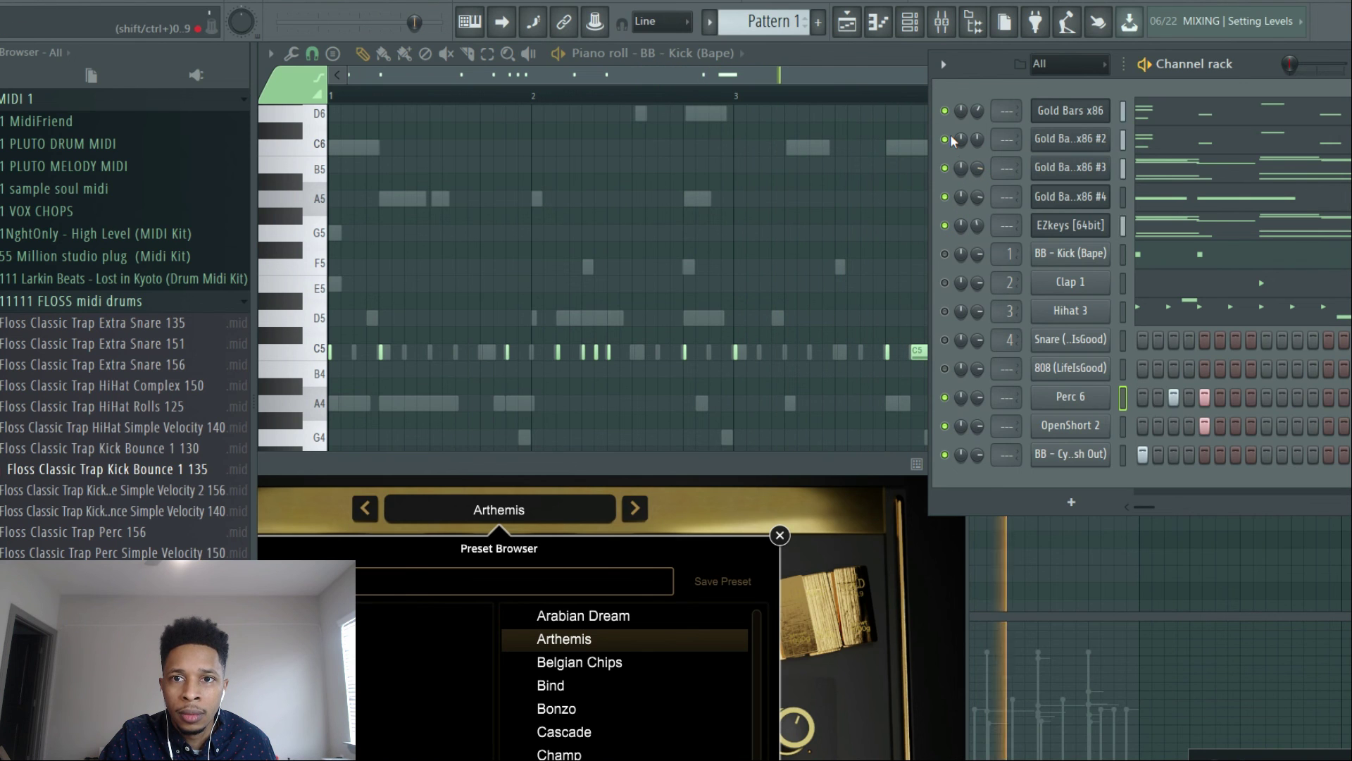
left_click(946, 168)
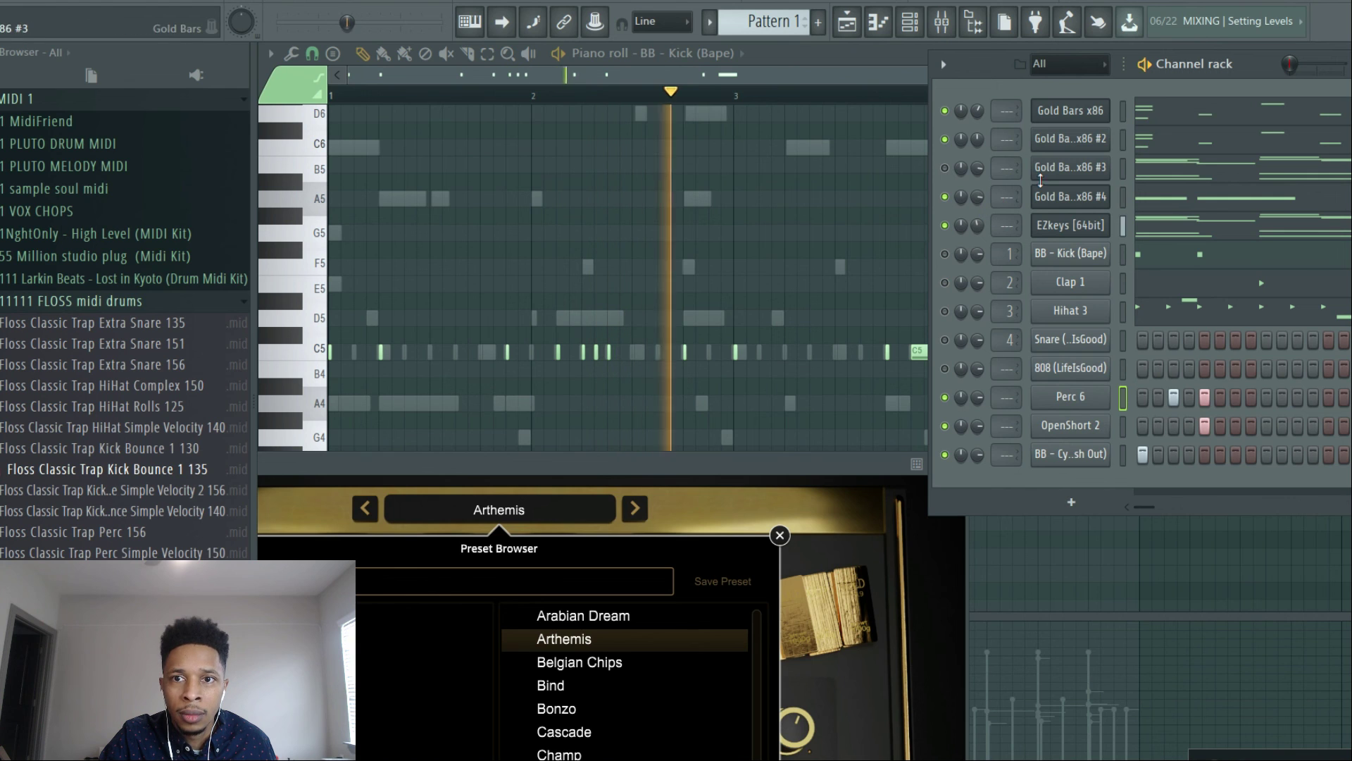
left_click_drag(945, 254, 948, 315)
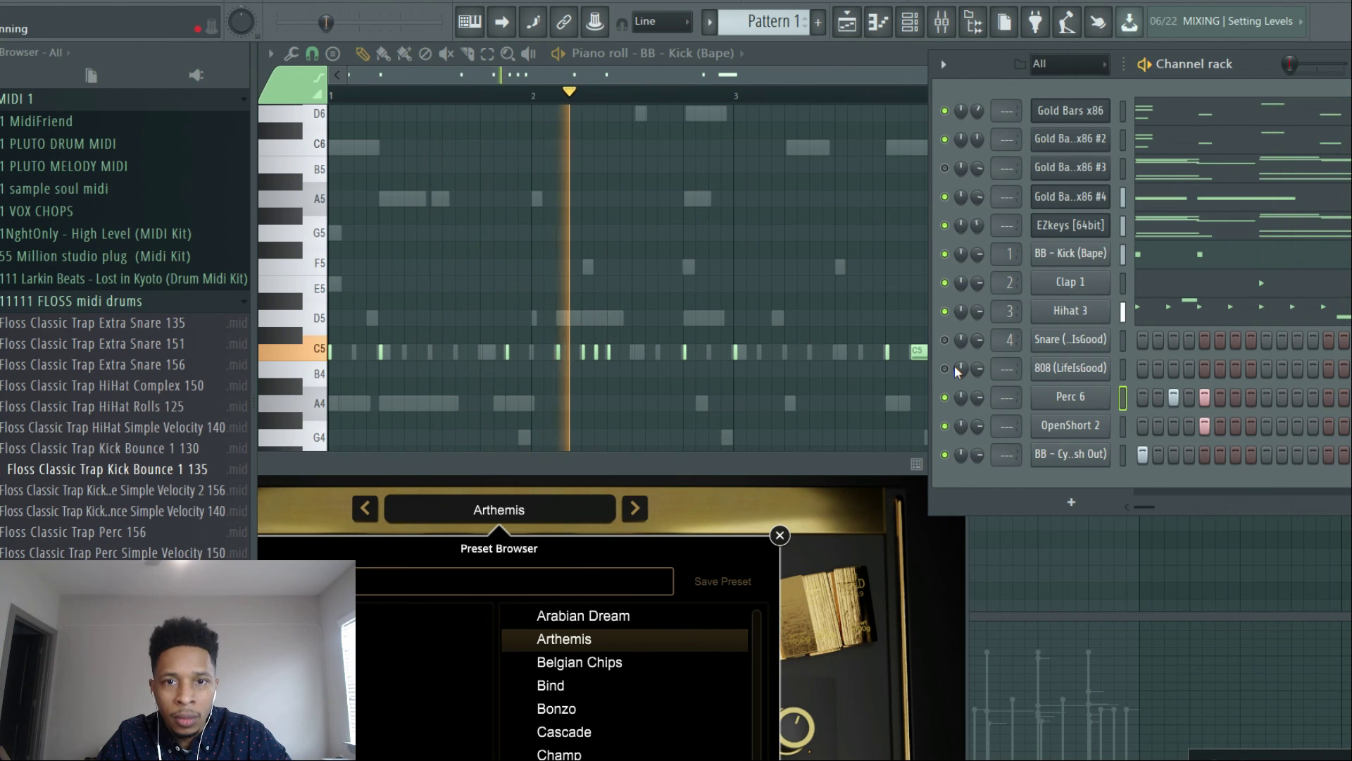
key("space")
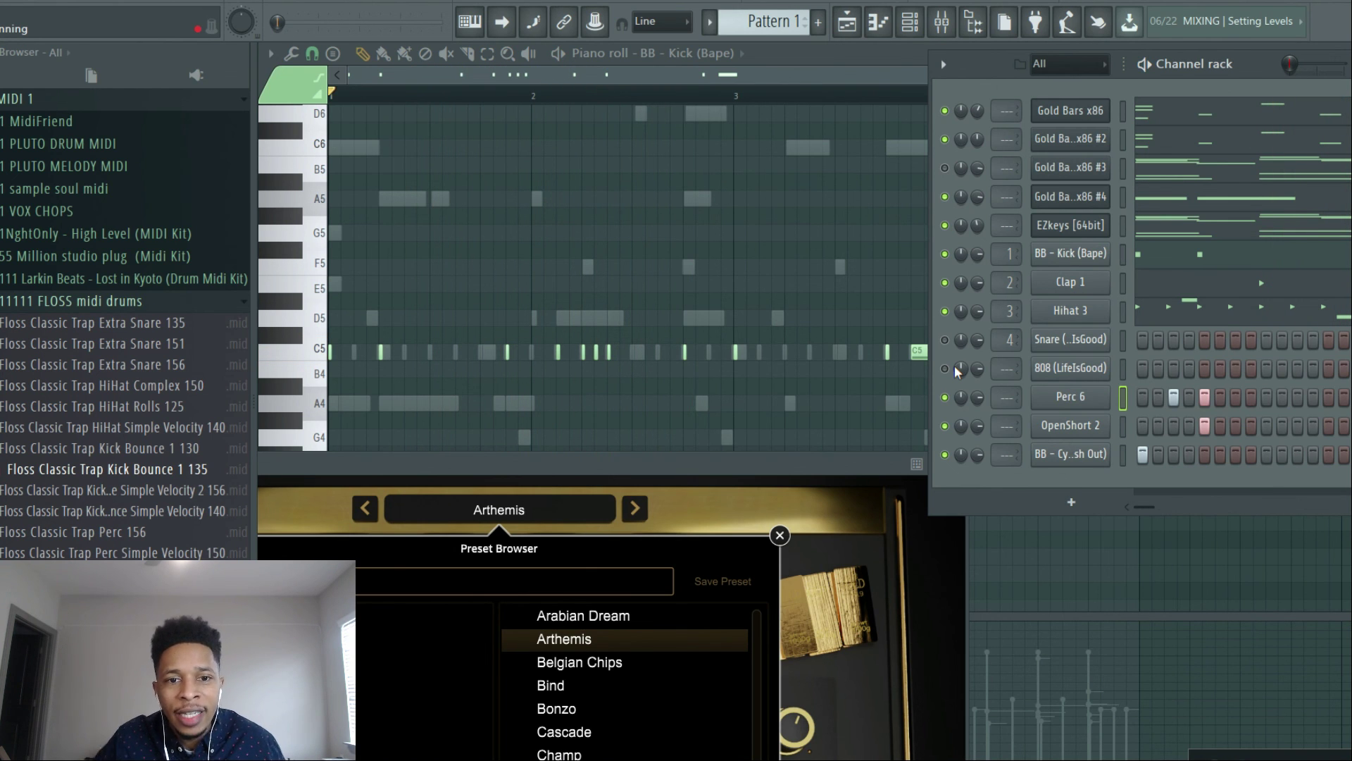
- Move the Gold Bars x86 window clear of the channel rack and play the full pattern
left_click_drag(757, 487, 991, 204)
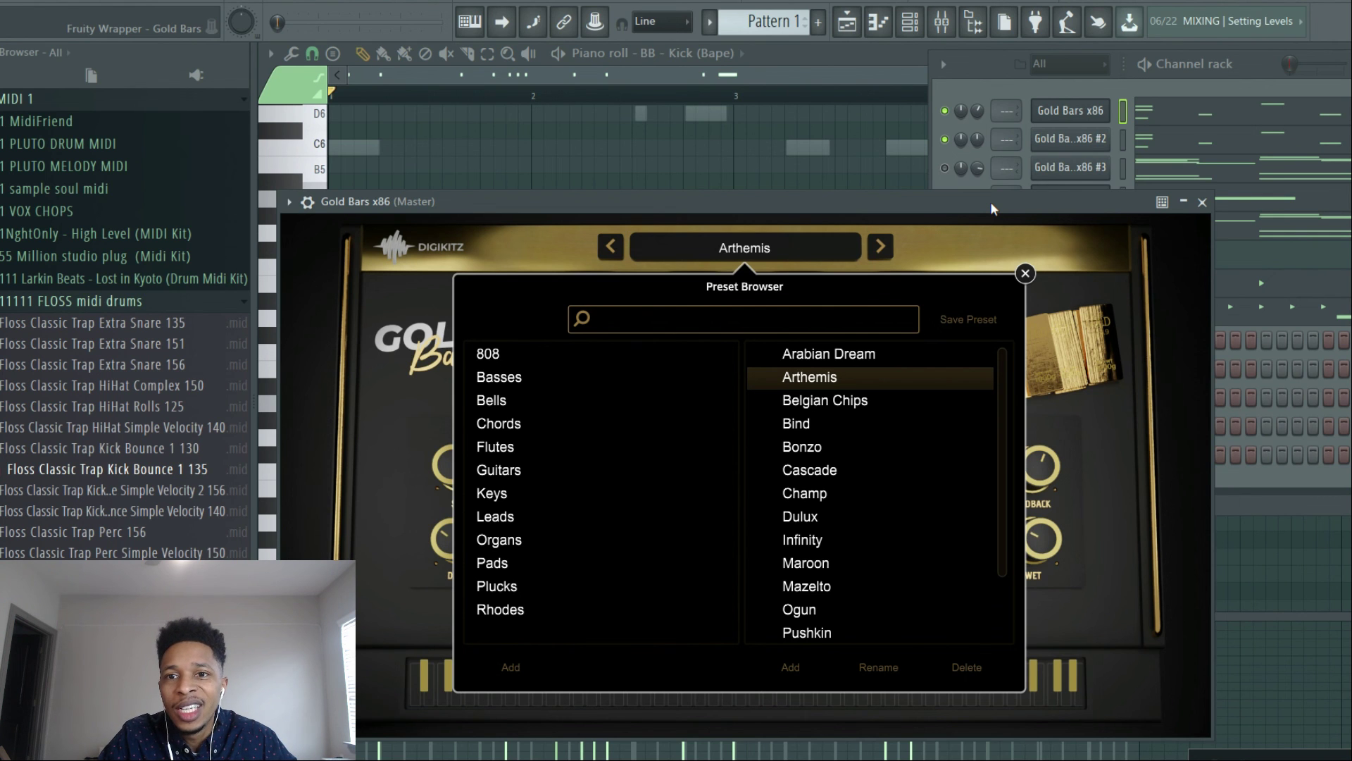
left_click_drag(991, 202, 825, 497)
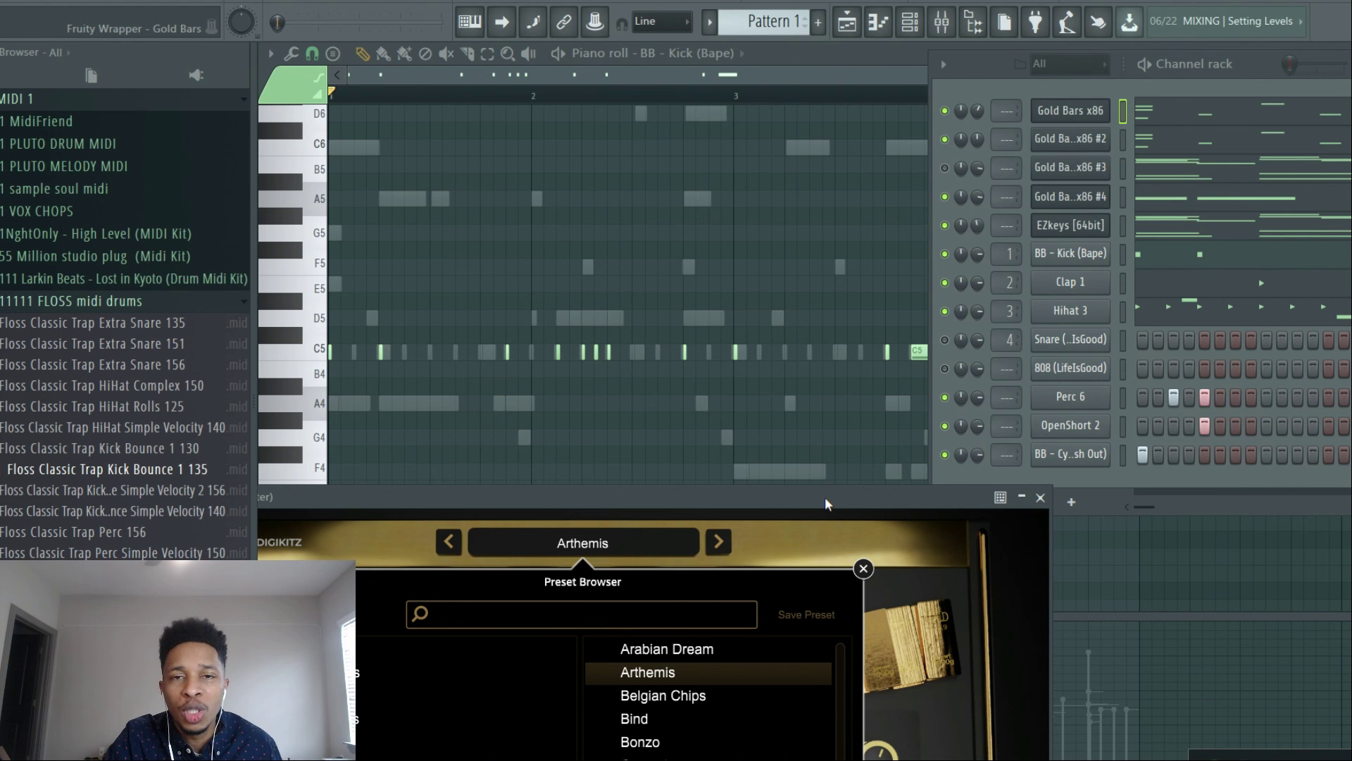
key("space")
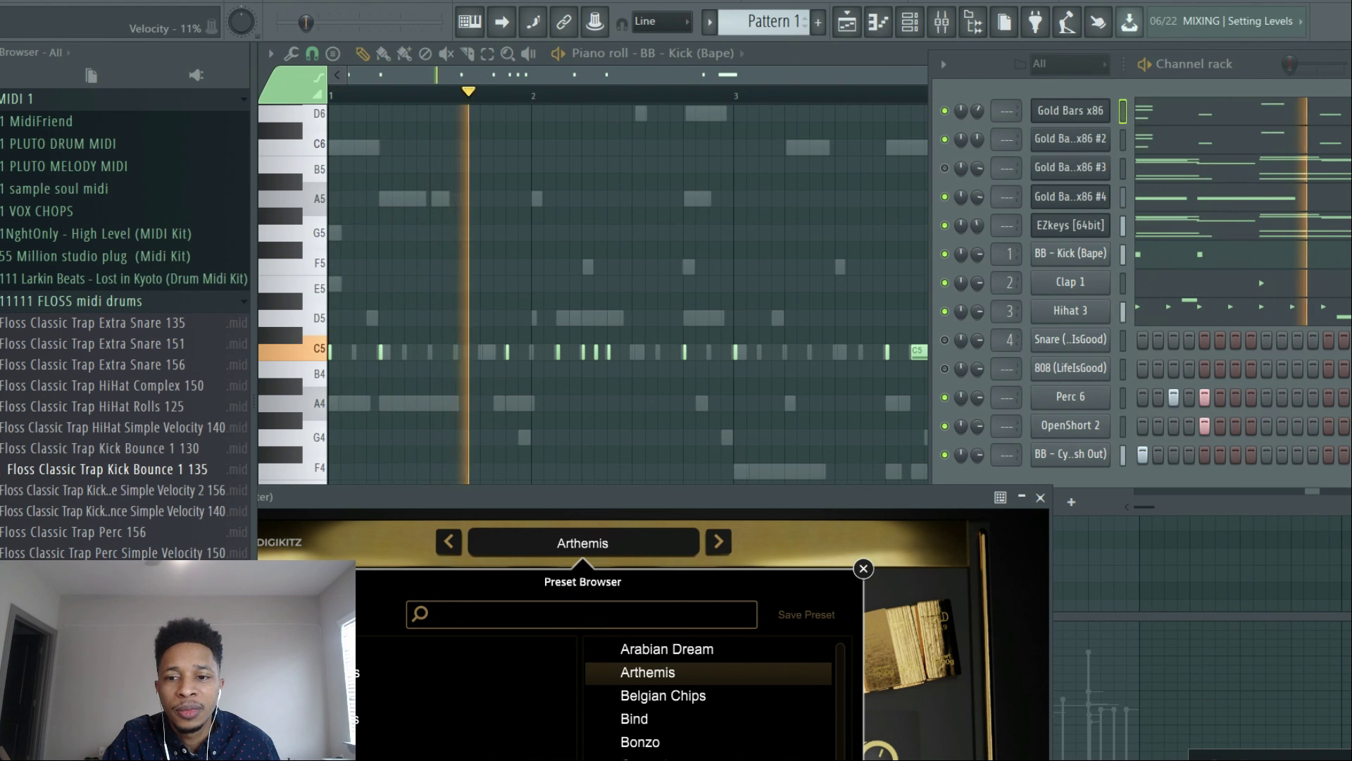